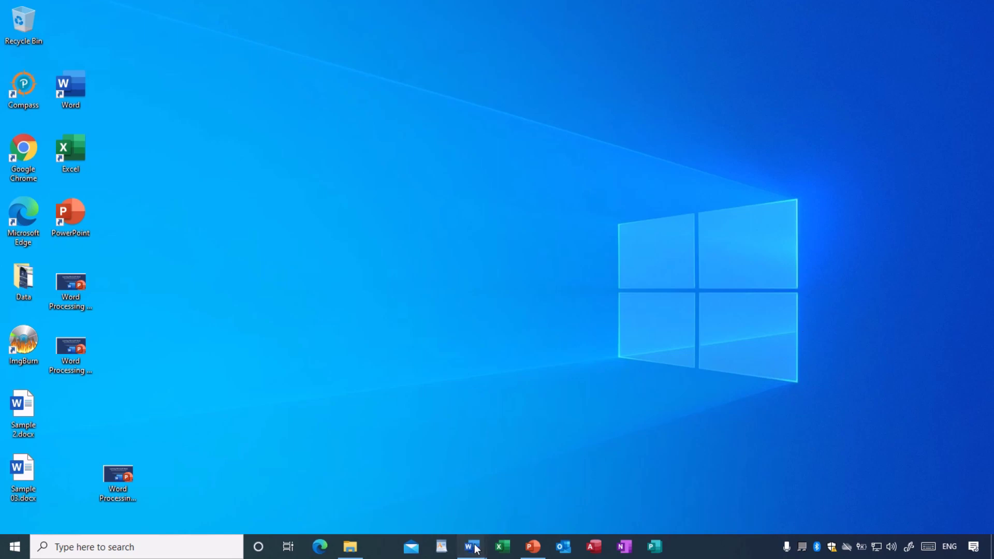
Step: Switch to Sample 03.docx and scroll through the Computer Software passage
{"action": "mouse_move", "coordinate": [473, 544]}
{"action": "left_click", "coordinate": [532, 504]}
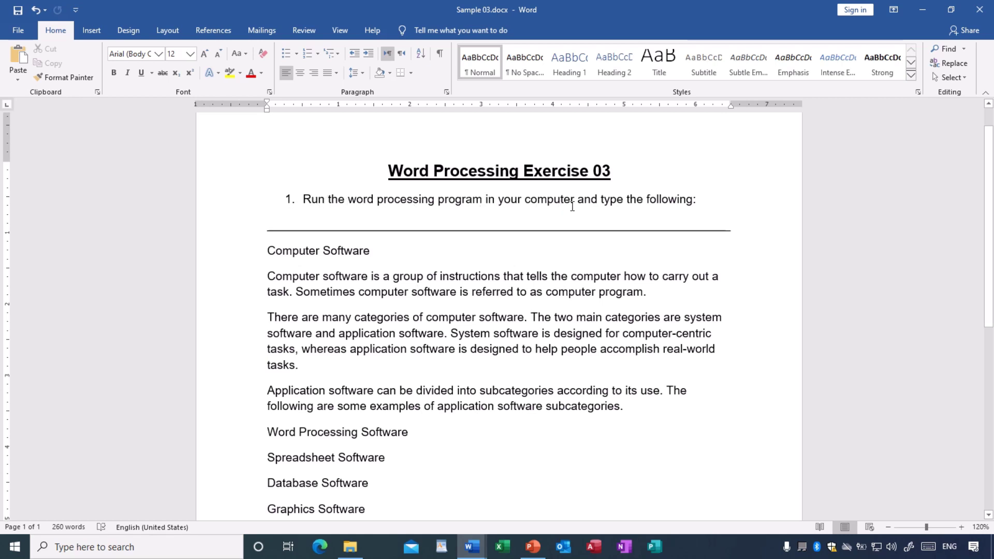
{"action": "scroll", "coordinate": [596, 322], "scroll_direction": "down", "scroll_amount": 3}
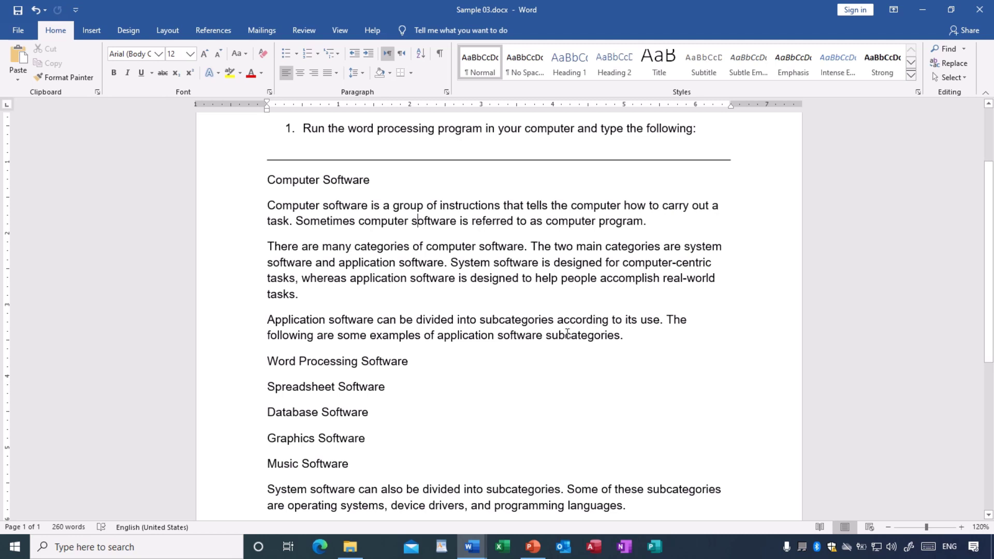
{"action": "scroll", "coordinate": [566, 335], "scroll_direction": "down", "scroll_amount": 2}
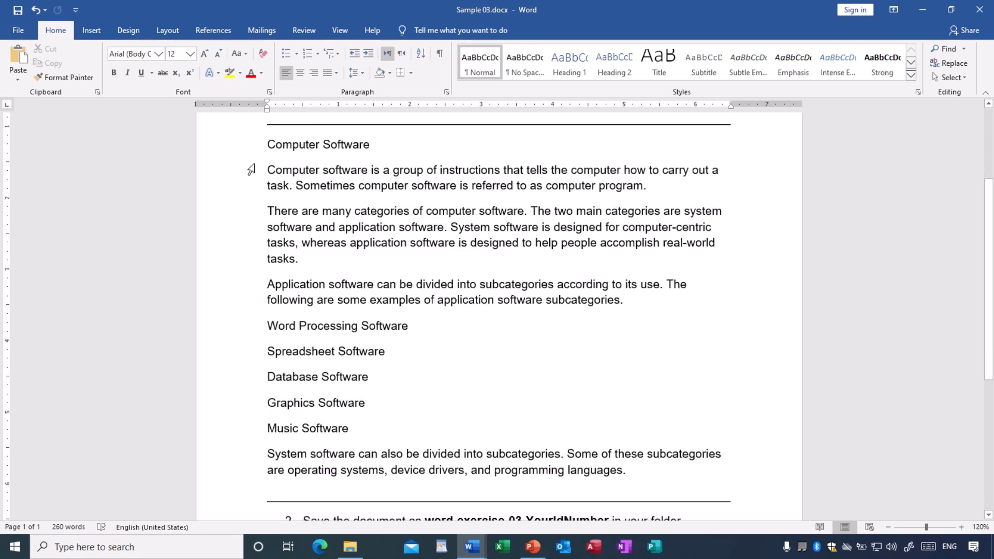
Step: Select the whole passage, then deselect it and scroll down to the ten numbered instructions
{"action": "left_click_drag", "start_coordinate": [267, 145], "coordinate": [573, 475]}
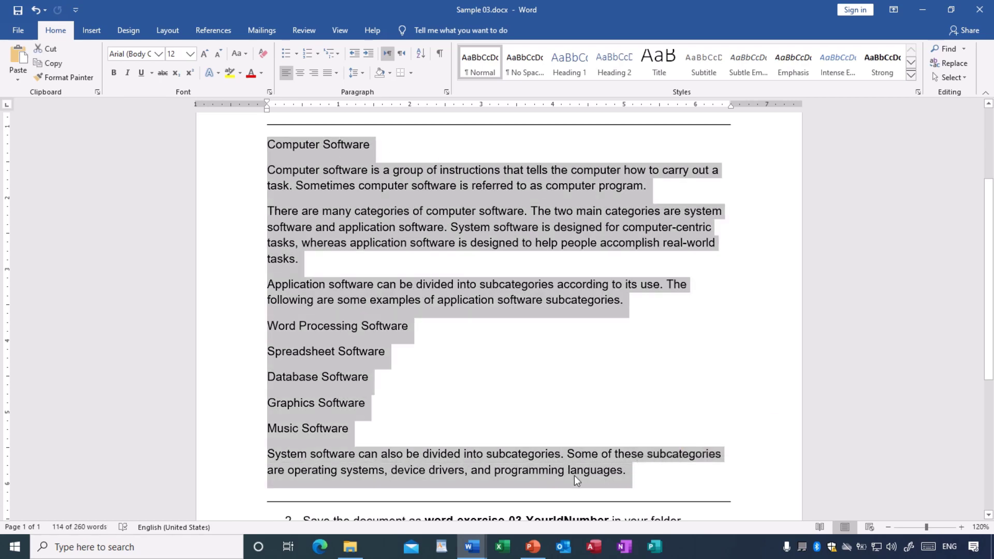
{"action": "scroll", "coordinate": [573, 476], "scroll_direction": "down", "scroll_amount": 3}
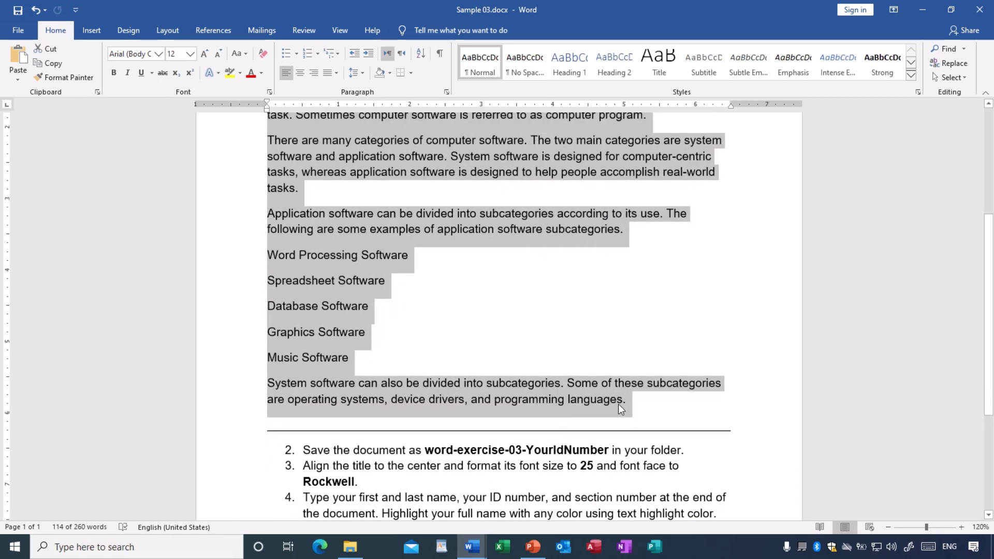
{"action": "left_click", "coordinate": [437, 303]}
{"action": "scroll", "coordinate": [436, 298], "scroll_direction": "up", "scroll_amount": 5}
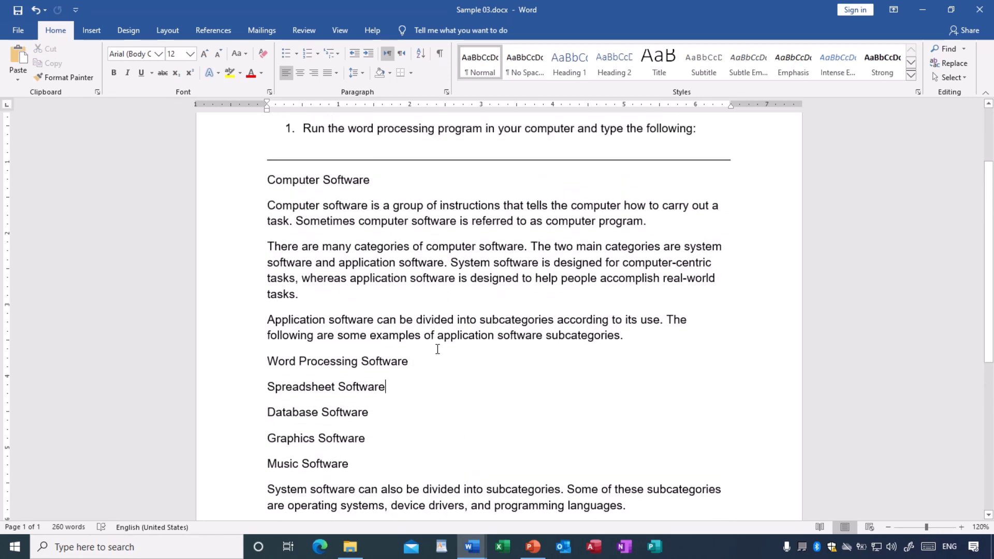
{"action": "scroll", "coordinate": [436, 350], "scroll_direction": "down", "scroll_amount": 7}
{"action": "scroll", "coordinate": [436, 350], "scroll_direction": "down", "scroll_amount": 5}
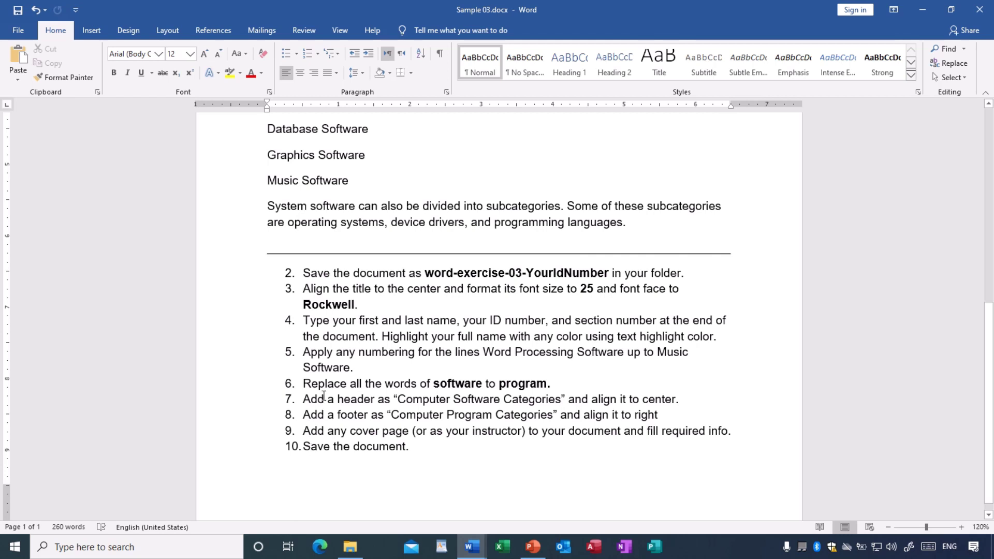
Step: Switch to Document1 and resize the windows so both documents show together
{"action": "left_click_drag", "start_coordinate": [542, 8], "coordinate": [542, 327]}
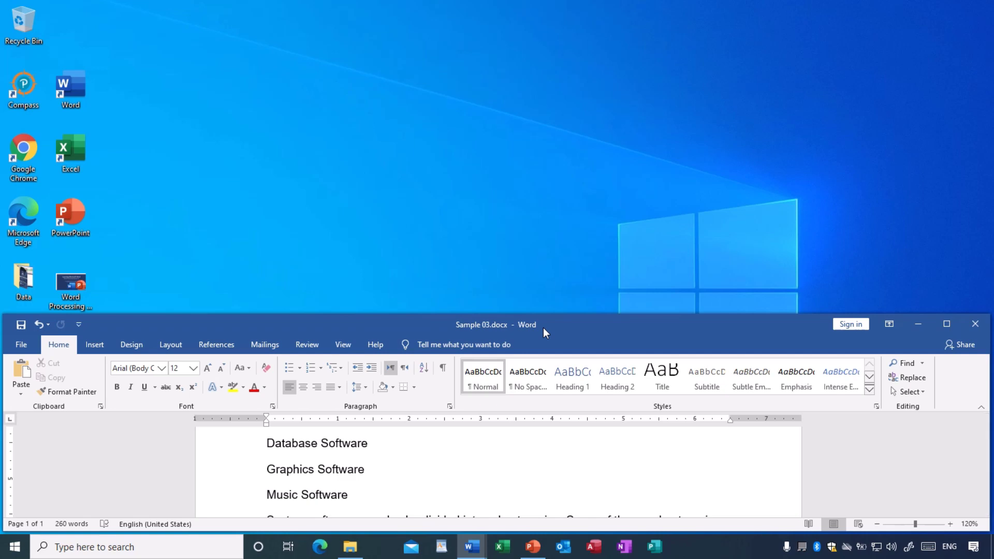
{"action": "left_click", "coordinate": [471, 546]}
{"action": "left_click", "coordinate": [438, 515]}
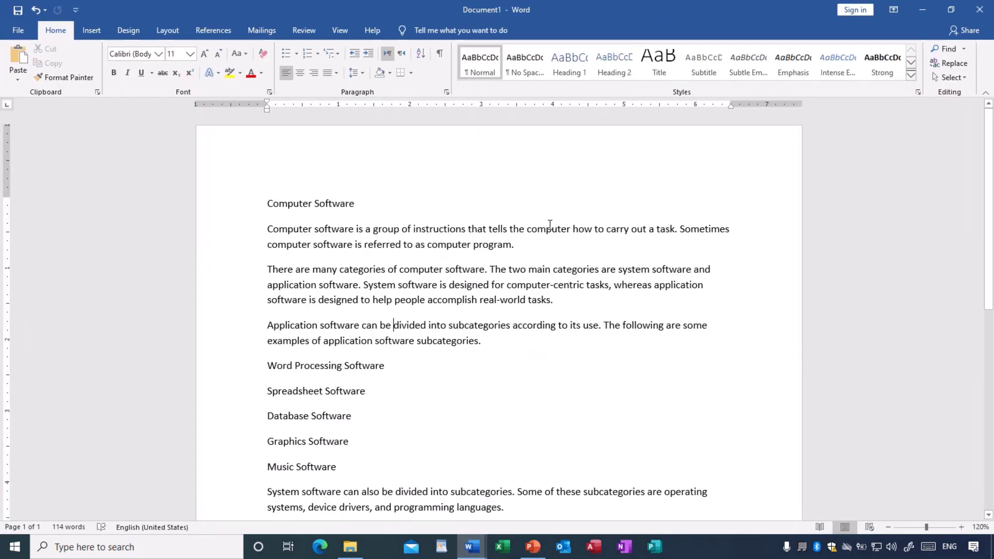
{"action": "mouse_move", "coordinate": [510, 6]}
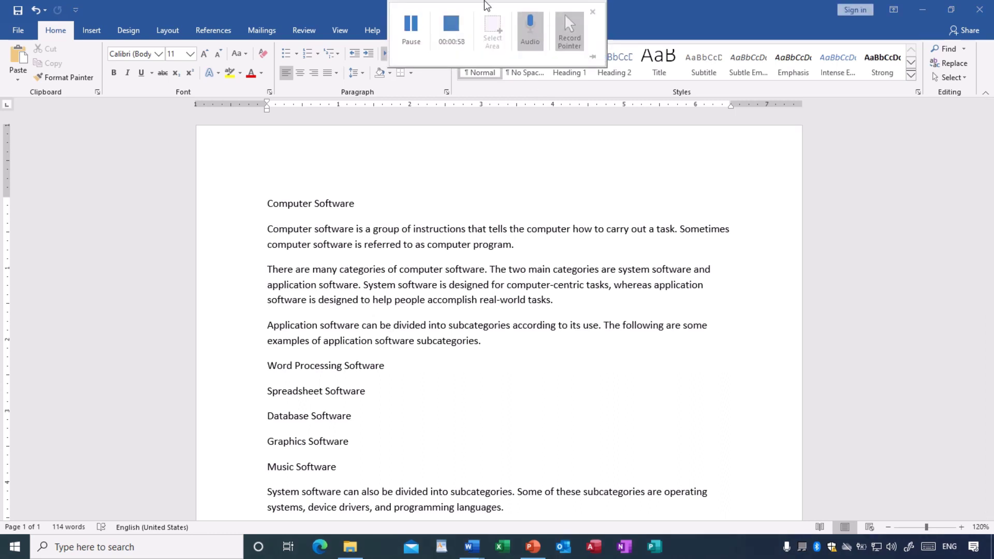
{"action": "mouse_move", "coordinate": [340, 9]}
{"action": "left_mouse_down"}
{"action": "mouse_move", "coordinate": [353, 41]}
{"action": "mouse_move", "coordinate": [349, 11]}
{"action": "left_mouse_up"}
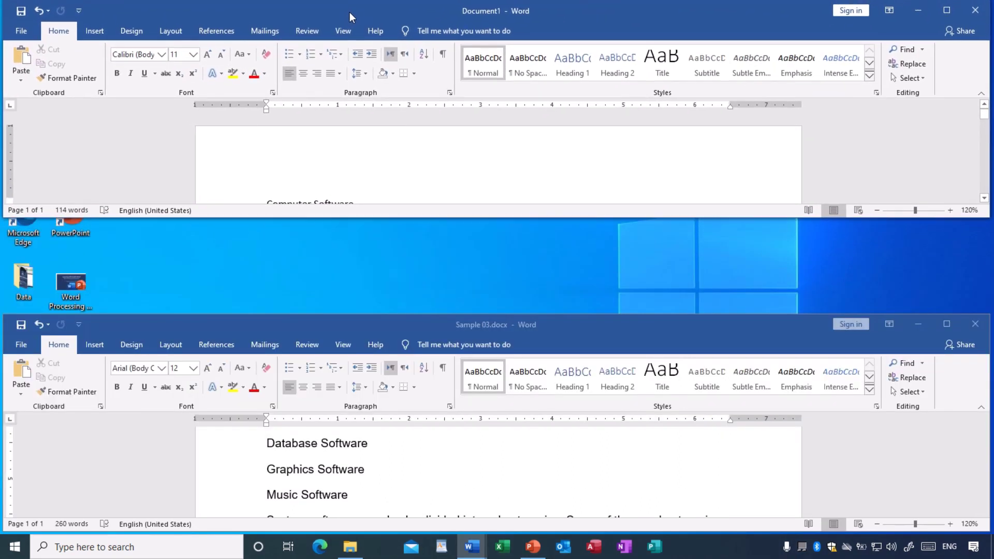
{"action": "left_click_drag", "start_coordinate": [447, 218], "coordinate": [452, 373]}
{"action": "left_click_drag", "start_coordinate": [453, 452], "coordinate": [452, 510]}
Step: Review the pasted Computer Software text in Document1 and adjust its window height
{"action": "scroll", "coordinate": [480, 350], "scroll_direction": "down", "scroll_amount": 6}
{"action": "scroll", "coordinate": [480, 350], "scroll_direction": "down", "scroll_amount": 4}
{"action": "scroll", "coordinate": [480, 350], "scroll_direction": "up", "scroll_amount": 6}
{"action": "scroll", "coordinate": [480, 349], "scroll_direction": "up", "scroll_amount": 5}
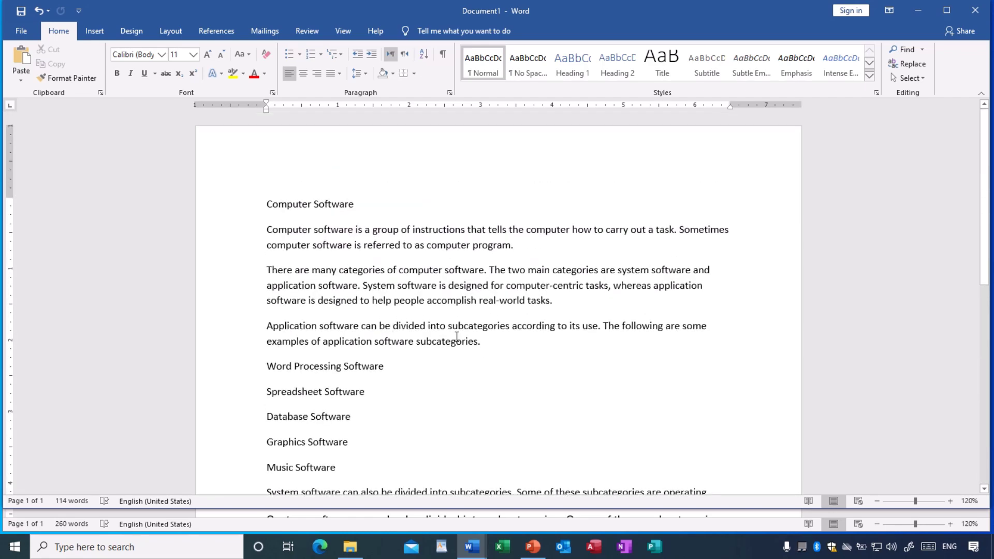
{"action": "scroll", "coordinate": [381, 307], "scroll_direction": "down", "scroll_amount": 5}
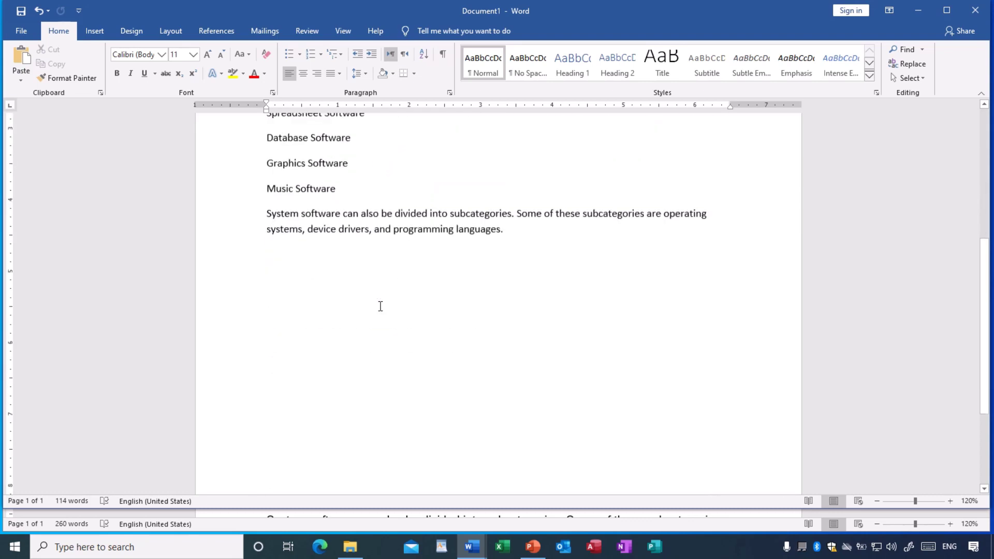
{"action": "scroll", "coordinate": [381, 307], "scroll_direction": "up", "scroll_amount": 2}
{"action": "scroll", "coordinate": [381, 307], "scroll_direction": "up", "scroll_amount": 2}
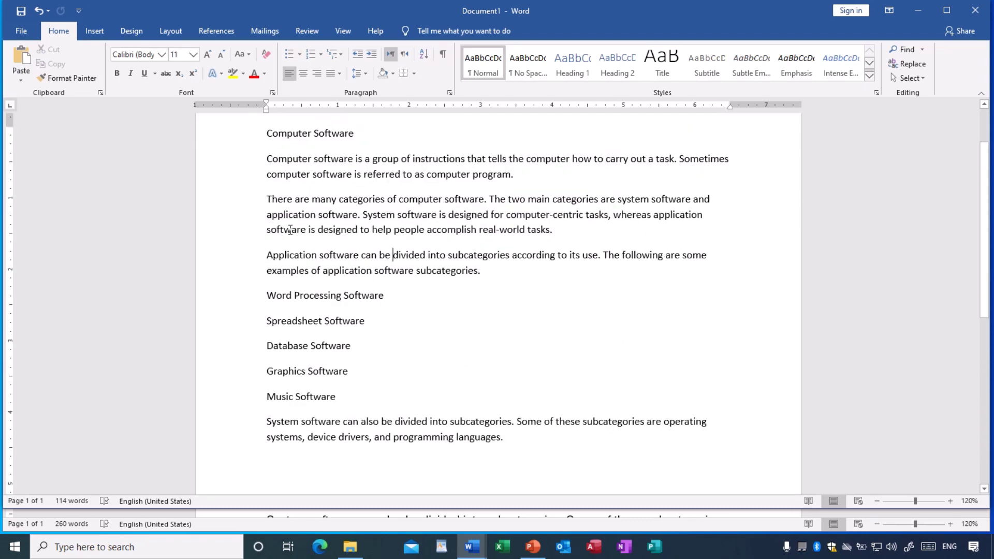
{"action": "scroll", "coordinate": [274, 207], "scroll_direction": "up", "scroll_amount": 1}
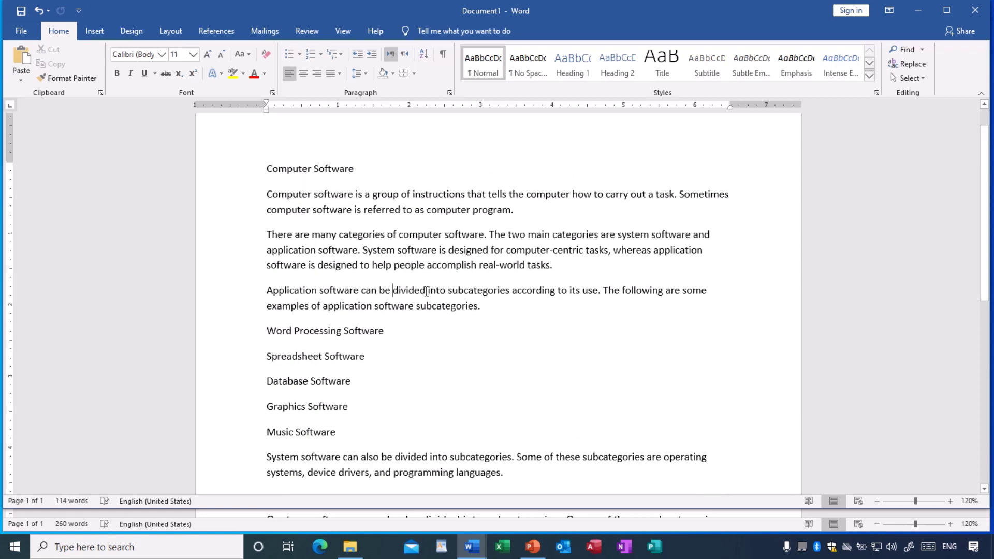
{"action": "scroll", "coordinate": [426, 291], "scroll_direction": "down", "scroll_amount": 2}
{"action": "scroll", "coordinate": [426, 291], "scroll_direction": "up", "scroll_amount": 2}
{"action": "scroll", "coordinate": [433, 294], "scroll_direction": "down", "scroll_amount": 2}
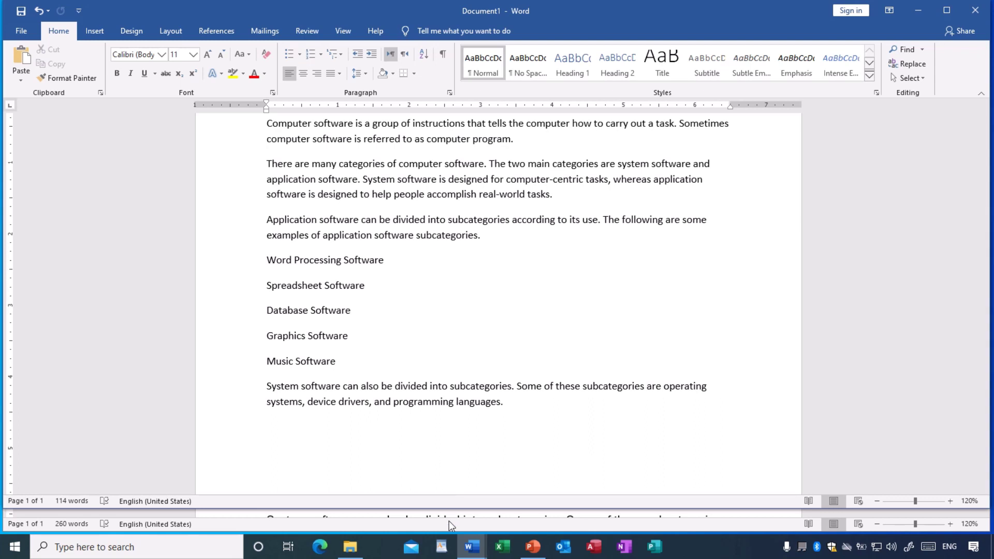
{"action": "left_click_drag", "start_coordinate": [451, 509], "coordinate": [448, 416]}
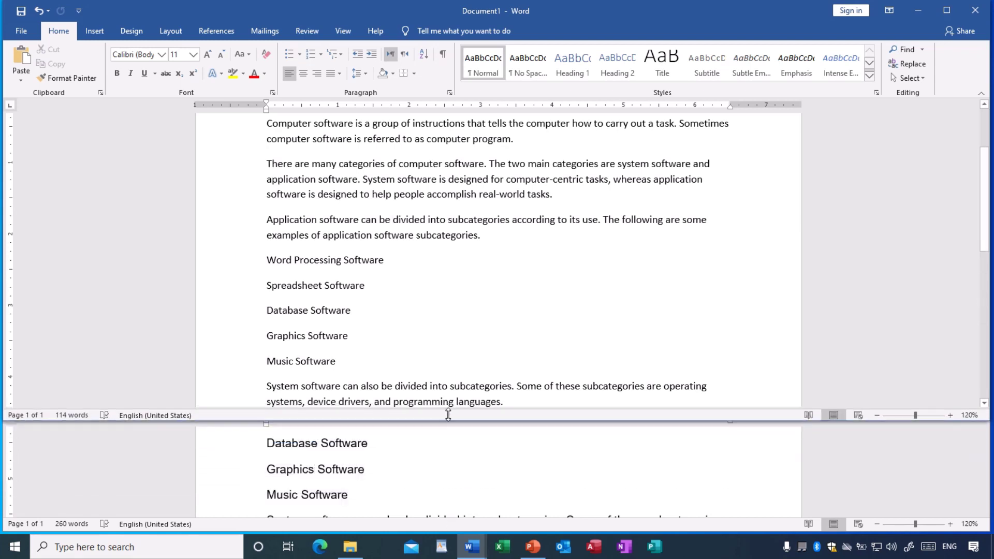
{"action": "scroll", "coordinate": [447, 481], "scroll_direction": "down", "scroll_amount": 10}
{"action": "scroll", "coordinate": [446, 480], "scroll_direction": "up", "scroll_amount": 5}
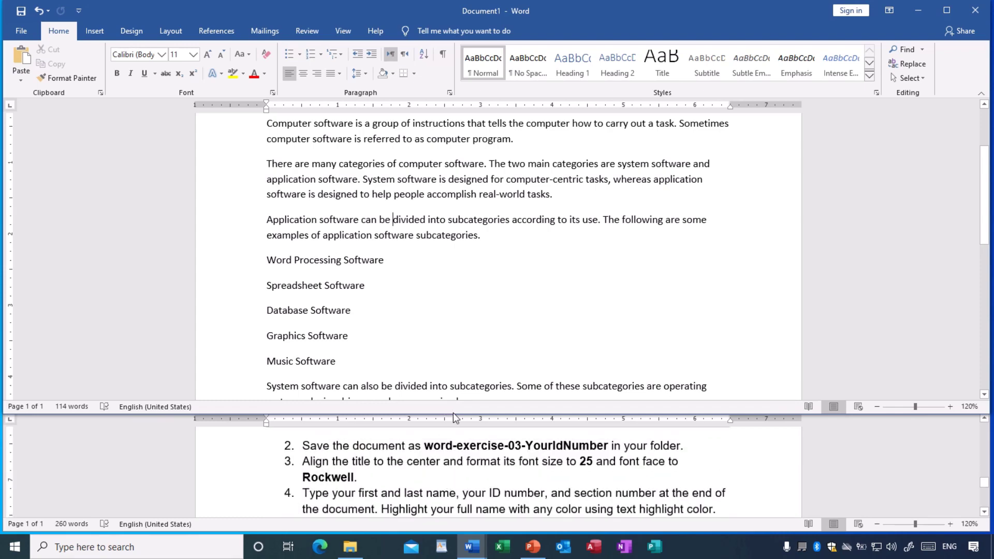
{"action": "left_click_drag", "start_coordinate": [454, 414], "coordinate": [453, 428]}
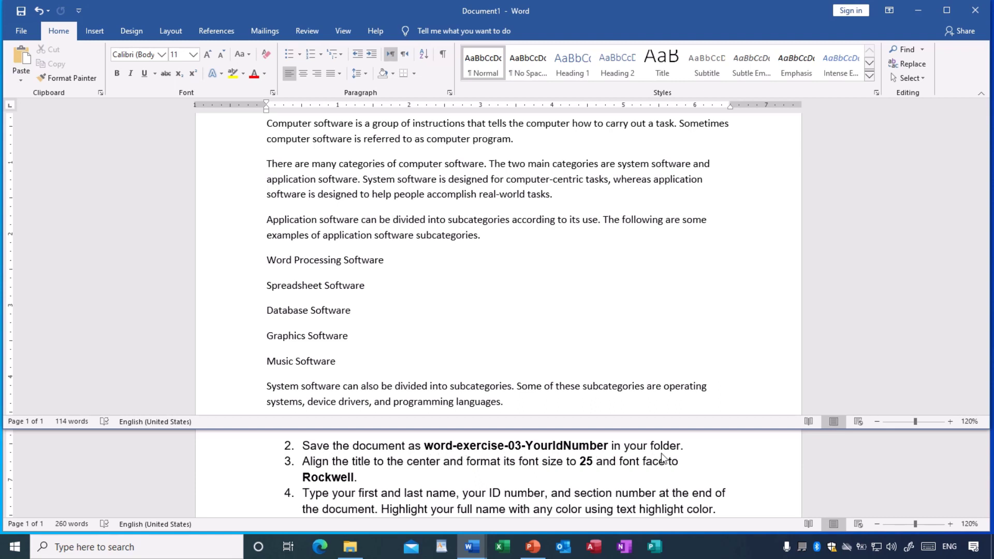
{"action": "key", "text": "Up"}
Step: Save the document in Documents as word-execise-03 followed by the student ID number
{"action": "left_click", "coordinate": [21, 31]}
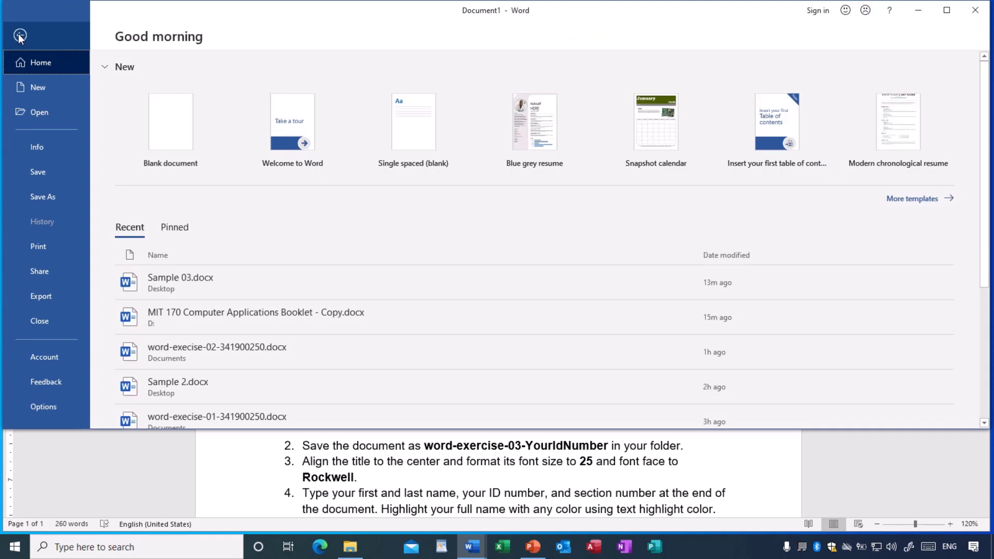
{"action": "left_click", "coordinate": [45, 198]}
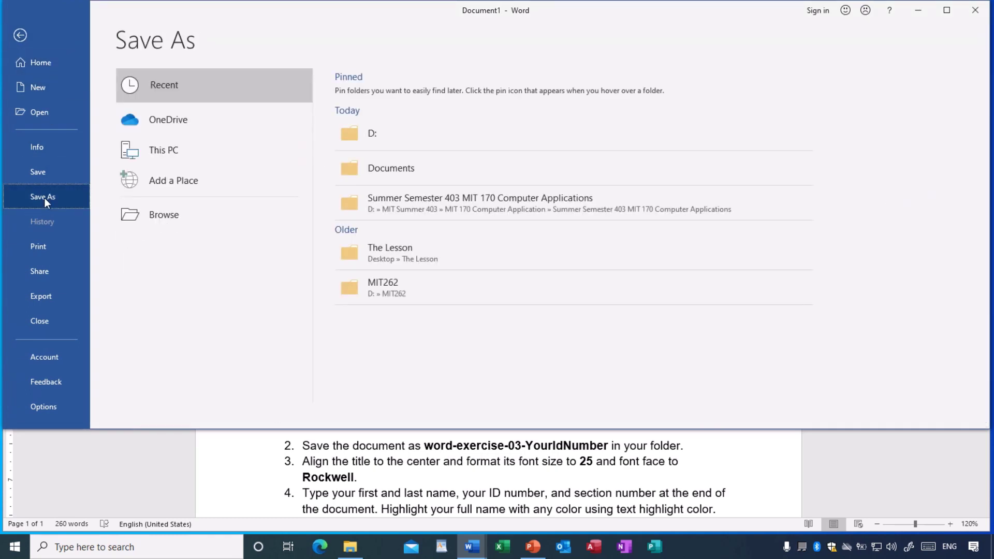
{"action": "left_click", "coordinate": [153, 214]}
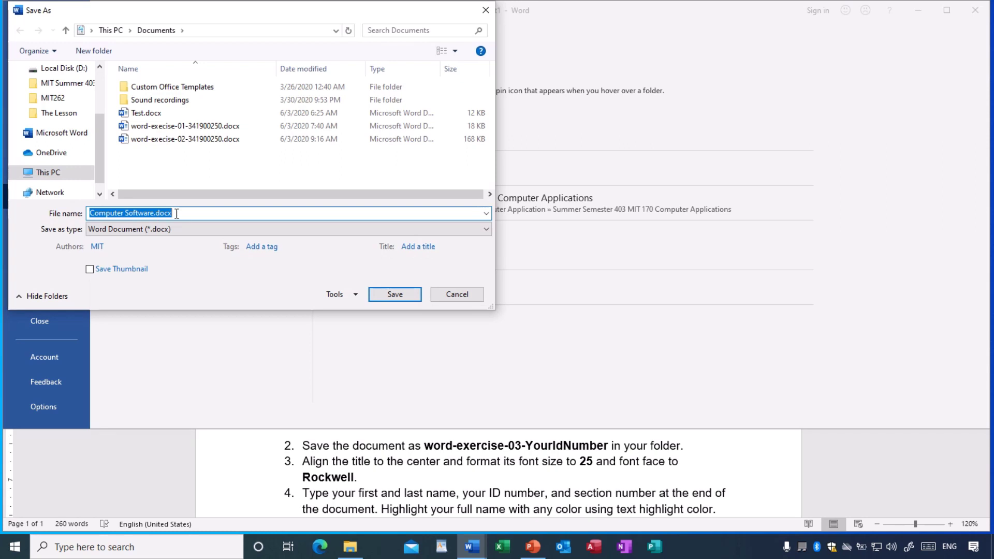
{"action": "type", "text": "wo"}
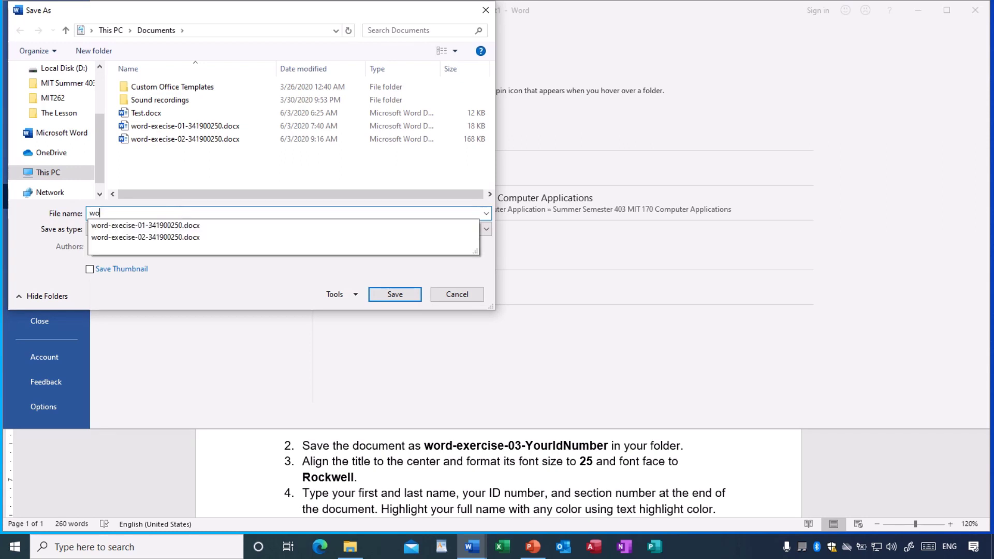
{"action": "key", "text": "Down"}
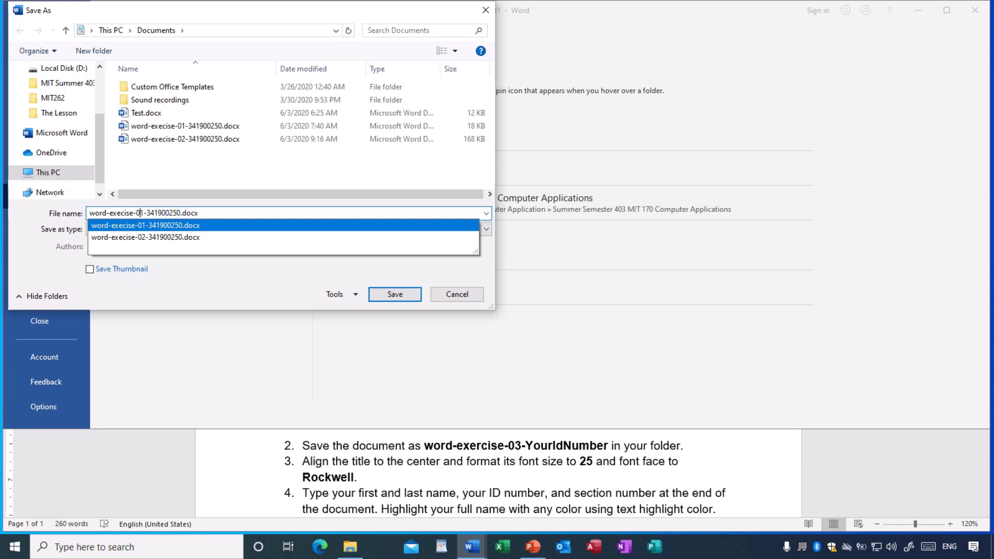
{"action": "left_click", "coordinate": [144, 213]}
{"action": "key", "text": "BackSpace"}
{"action": "type", "text": "3"}
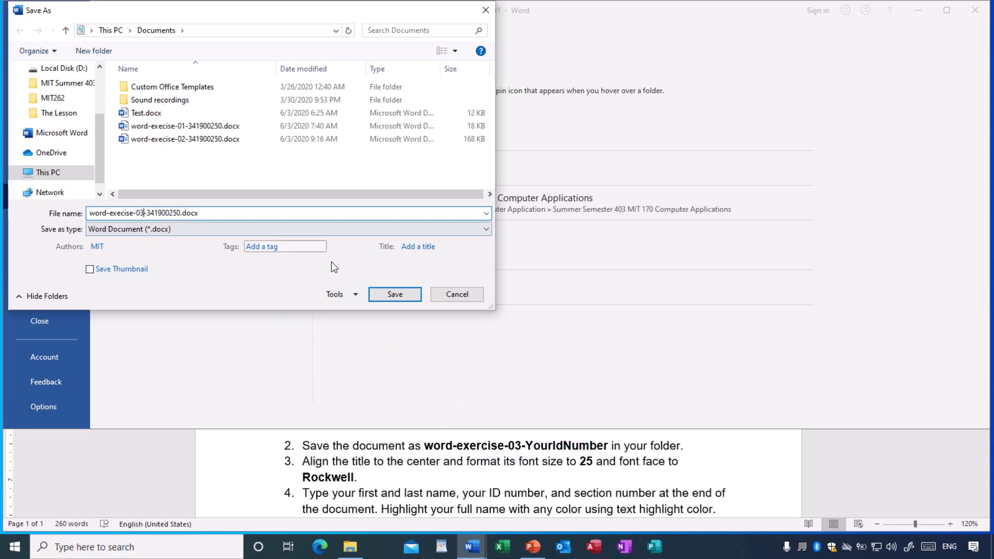
{"action": "left_click", "coordinate": [392, 295]}
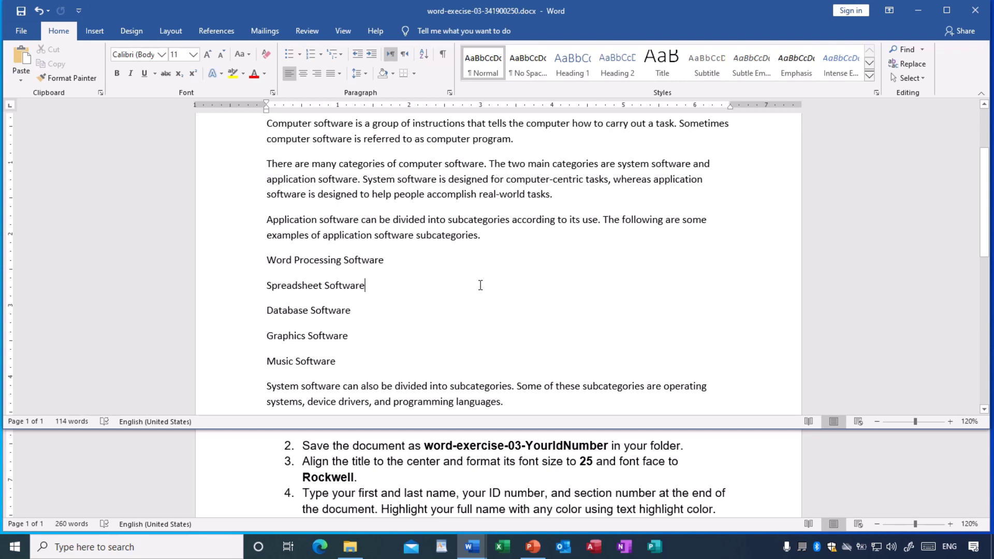
Step: Select the Computer Software title and center it
{"action": "scroll", "coordinate": [481, 284], "scroll_direction": "up", "scroll_amount": 4}
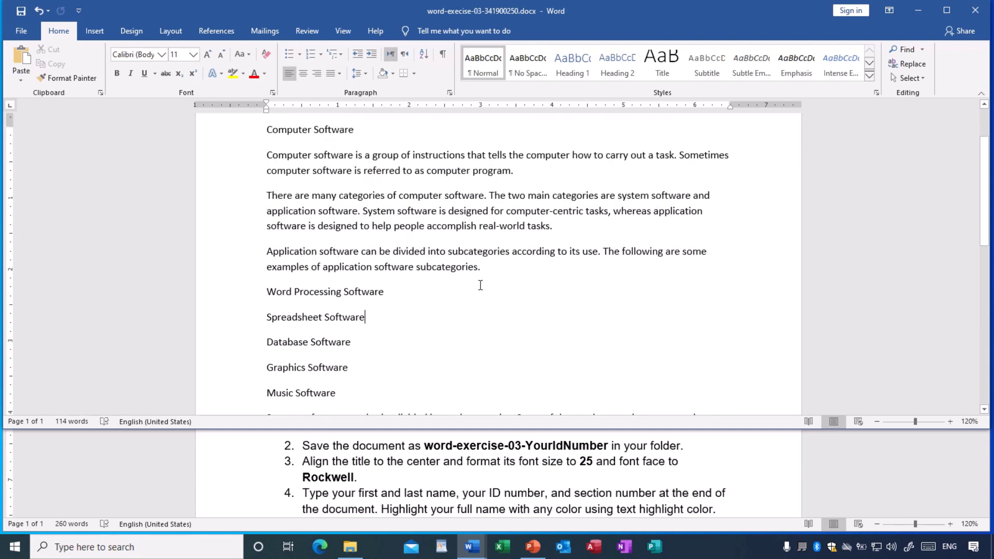
{"action": "left_click", "coordinate": [266, 204]}
{"action": "left_click_drag", "start_coordinate": [266, 205], "coordinate": [358, 208]}
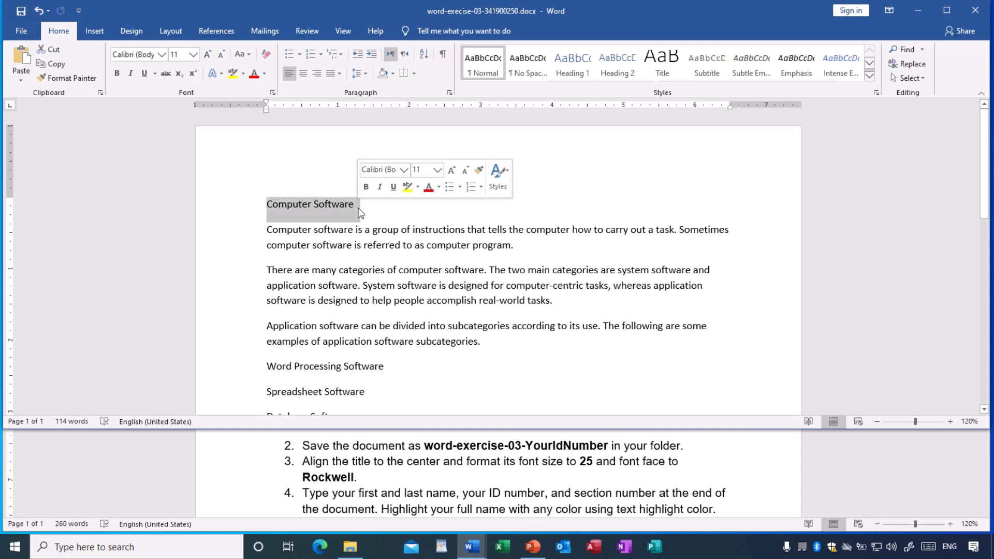
{"action": "left_click", "coordinate": [303, 77]}
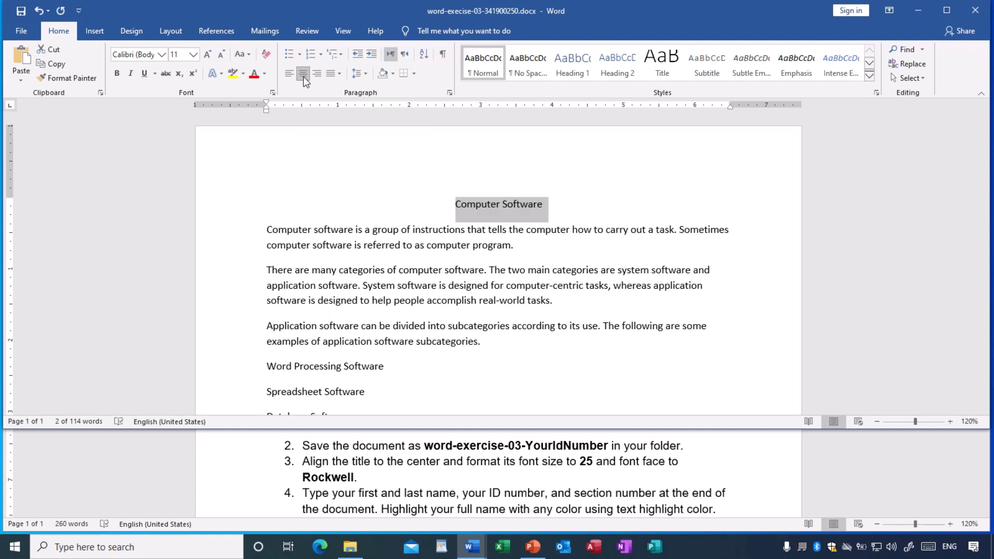
Step: Set the title's font size to 25 pt
{"action": "left_click", "coordinate": [193, 55]}
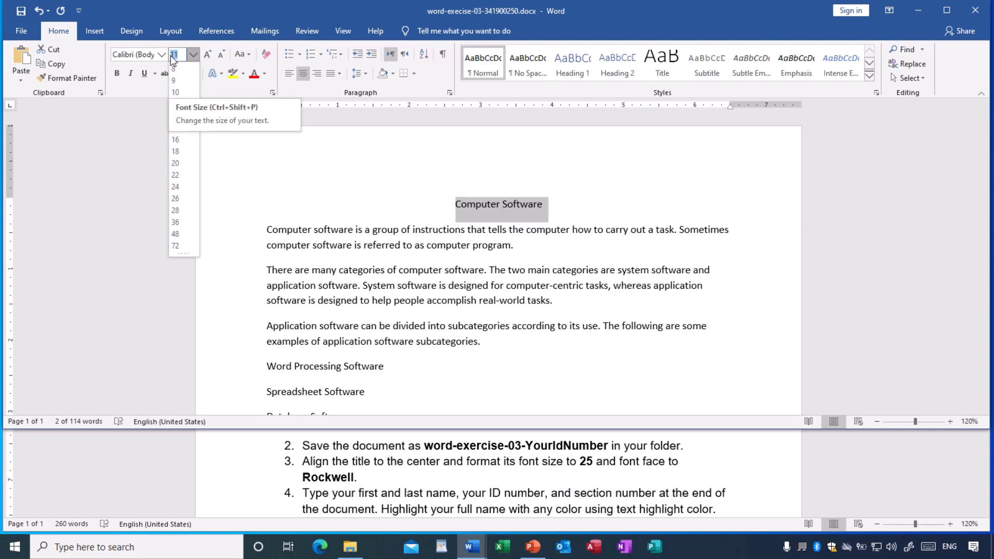
{"action": "type", "text": "25"}
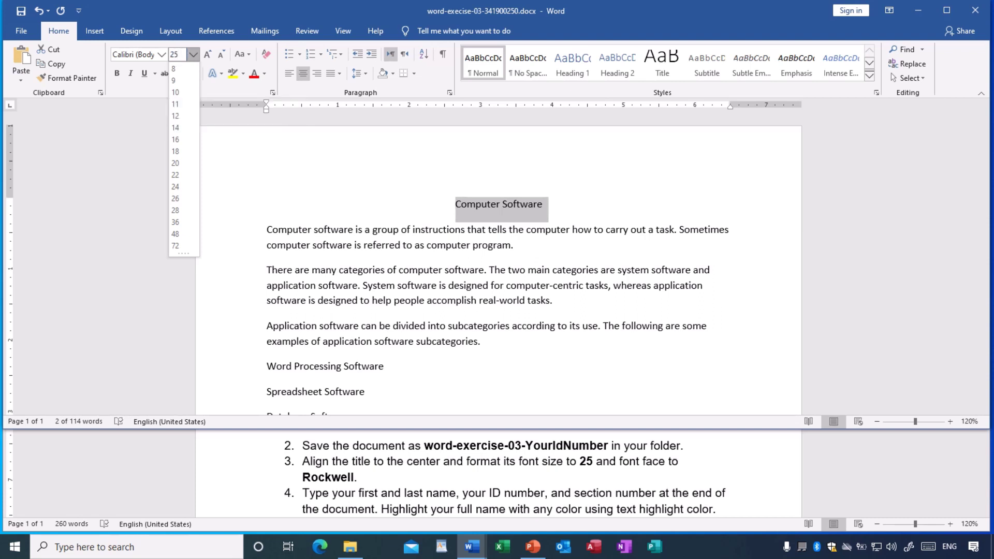
{"action": "key", "text": "Return"}
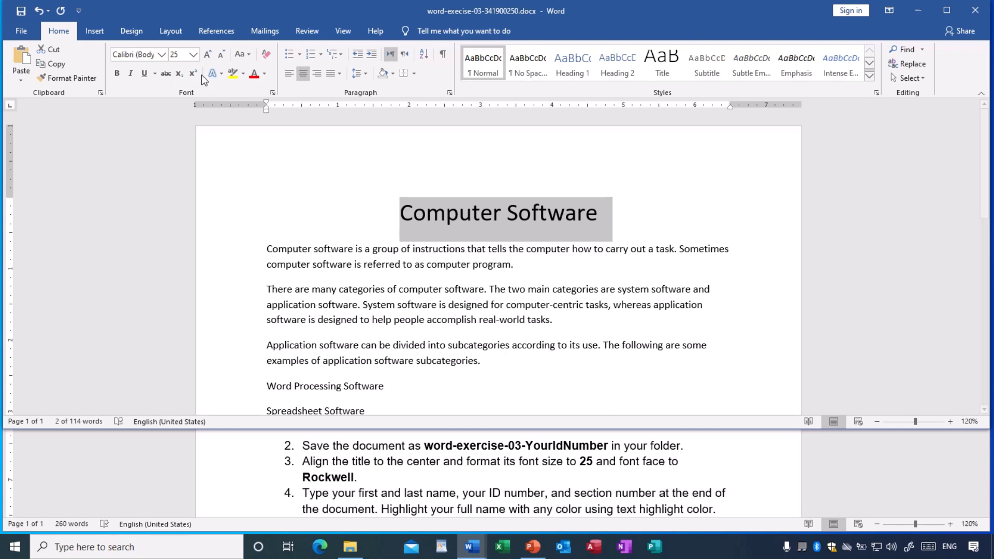
Step: Apply the Rockwell font to the selected title and check the result
{"action": "left_click", "coordinate": [160, 55]}
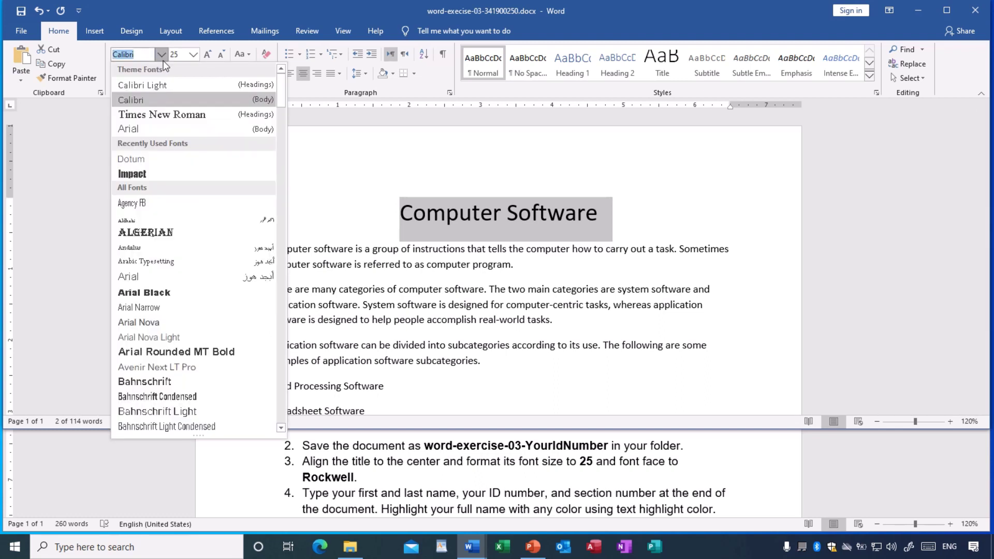
{"action": "left_click_drag", "start_coordinate": [282, 89], "coordinate": [281, 351]}
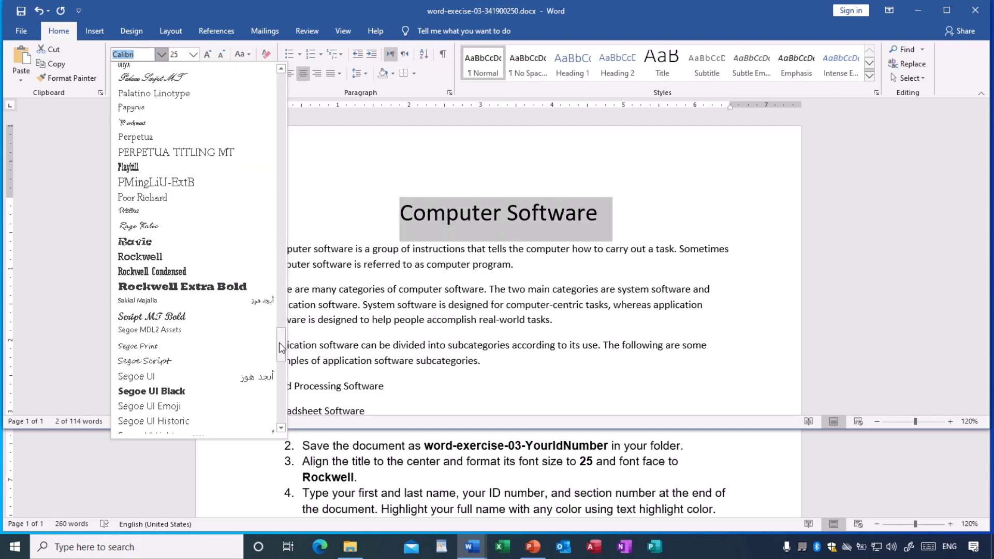
{"action": "left_click", "coordinate": [174, 259]}
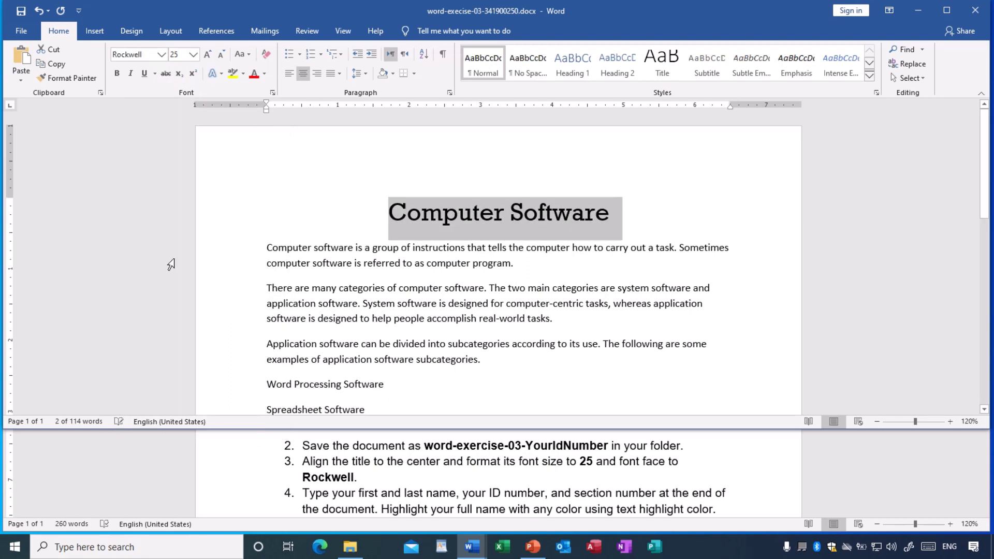
{"action": "left_click", "coordinate": [434, 283]}
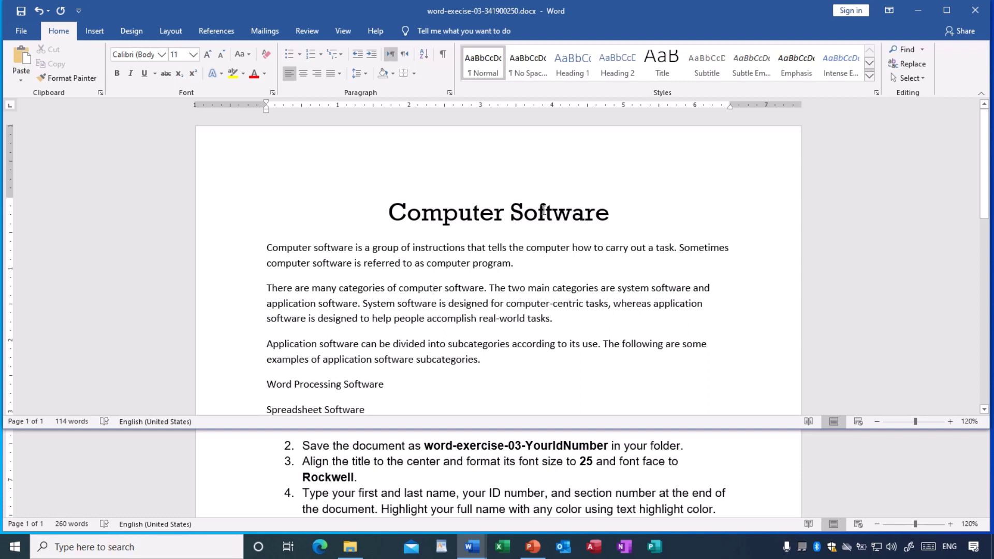
{"action": "left_click", "coordinate": [487, 213]}
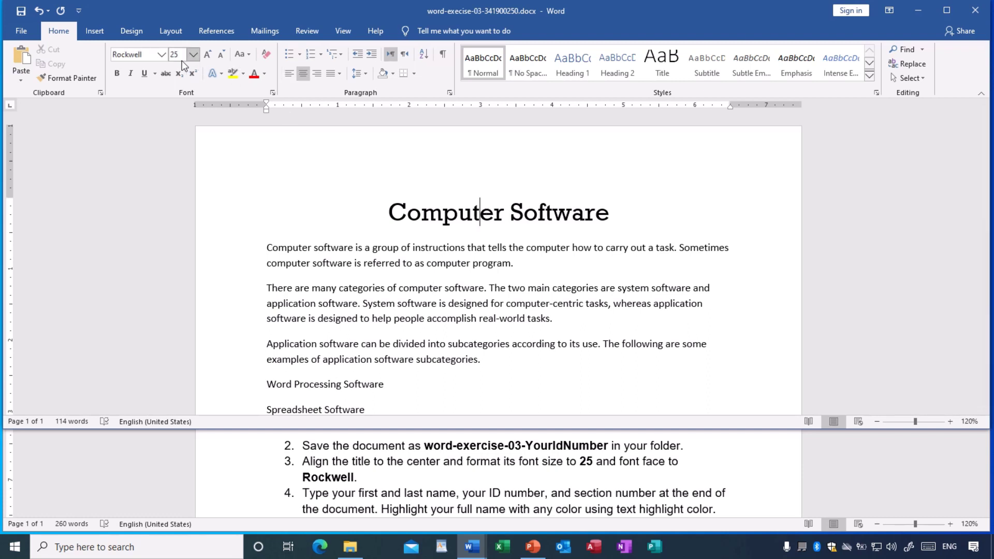
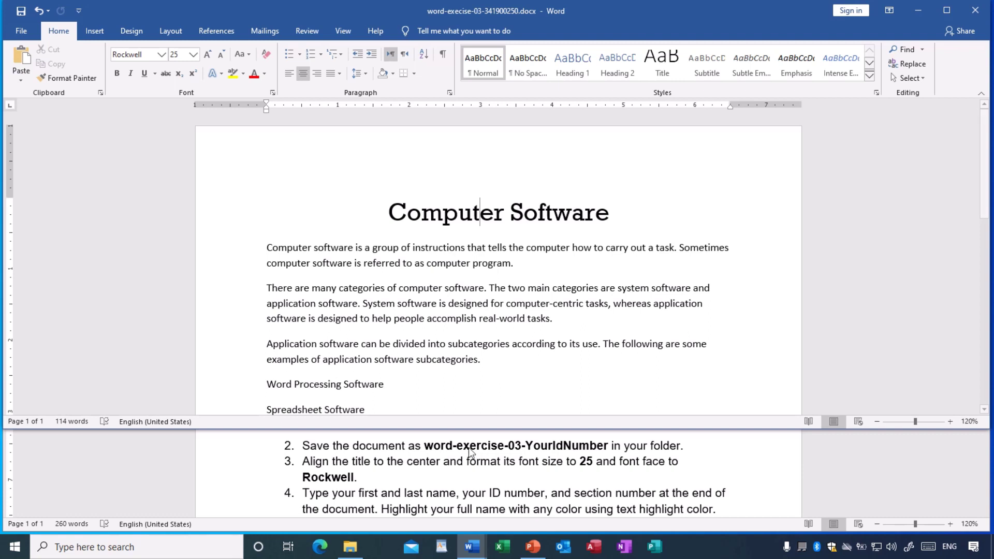
Step: Scroll down to bring the end of the document into view
{"action": "scroll", "coordinate": [471, 460], "scroll_direction": "down", "scroll_amount": 1}
{"action": "scroll", "coordinate": [470, 460], "scroll_direction": "down", "scroll_amount": 1}
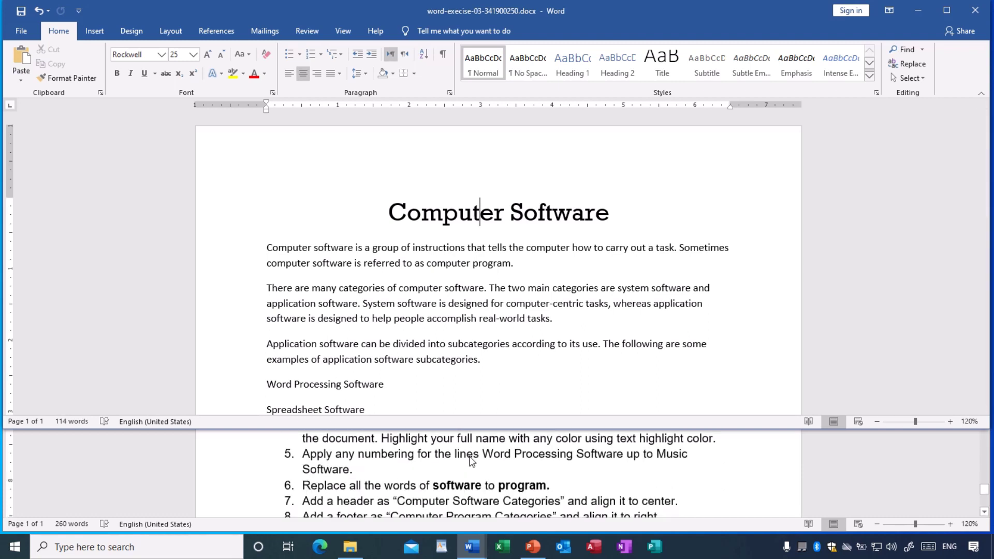
{"action": "scroll", "coordinate": [470, 461], "scroll_direction": "up", "scroll_amount": 2}
{"action": "scroll", "coordinate": [470, 461], "scroll_direction": "down", "scroll_amount": 1}
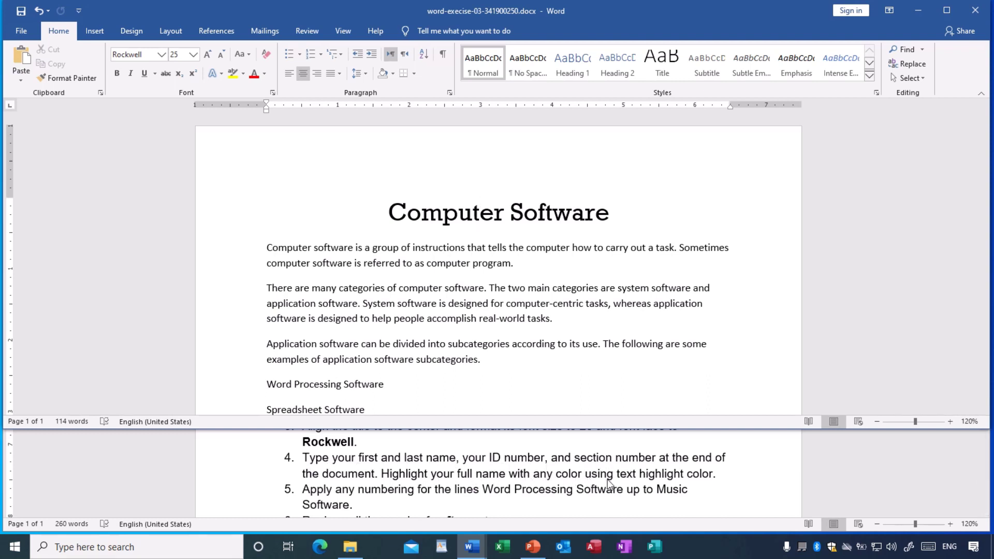
{"action": "scroll", "coordinate": [446, 332], "scroll_direction": "down", "scroll_amount": 8}
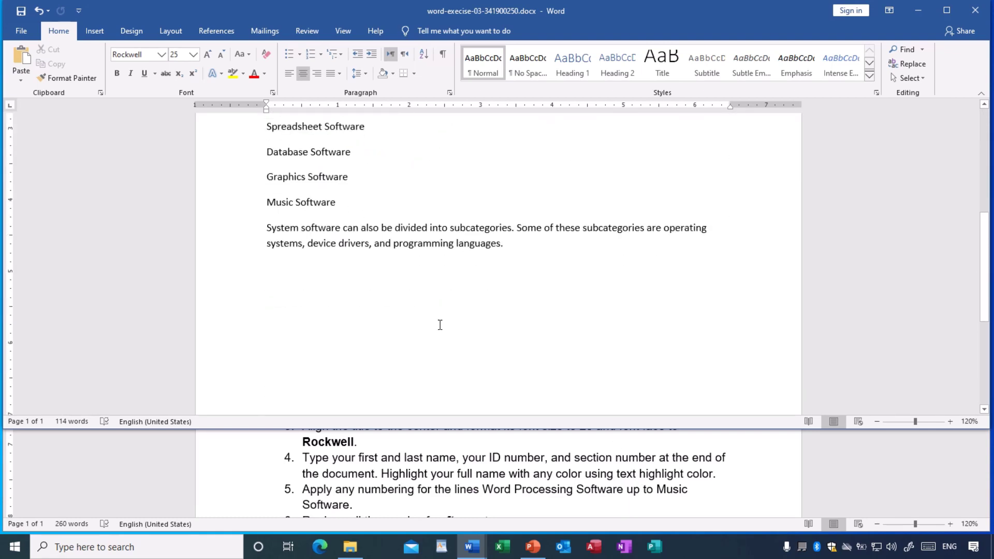
Step: Add three final lines: the student's full name, the student ID number, and 'Section No: 3'
{"action": "left_click", "coordinate": [509, 250]}
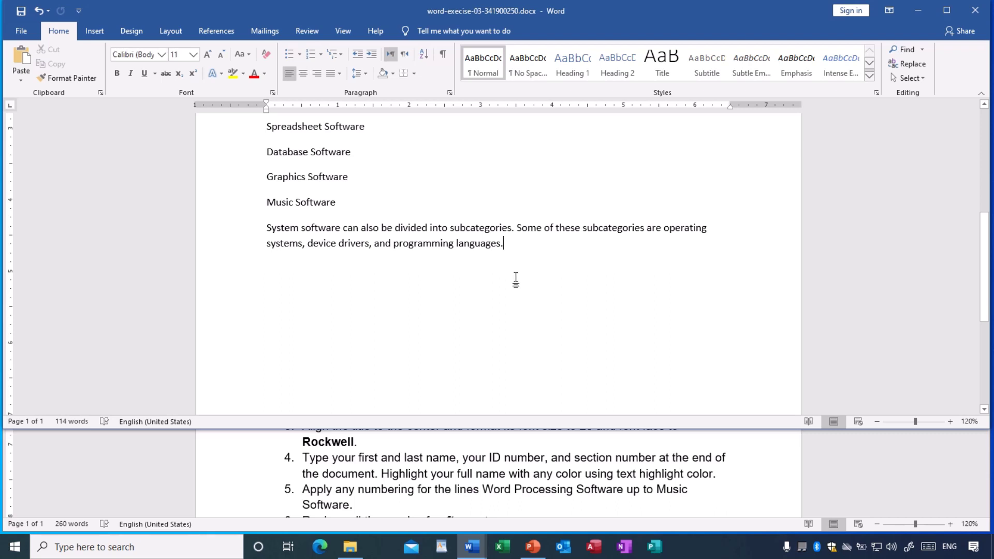
{"action": "key", "text": "Return"}
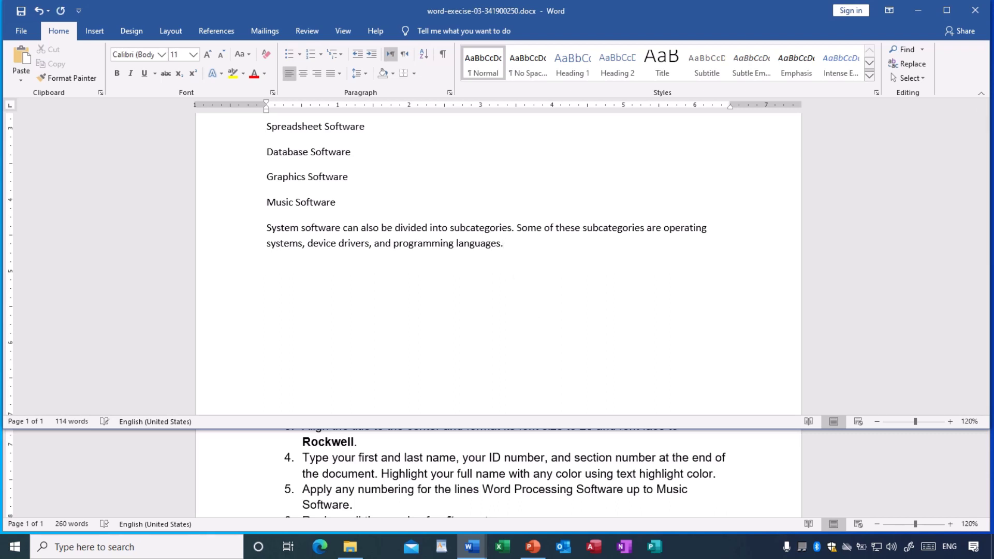
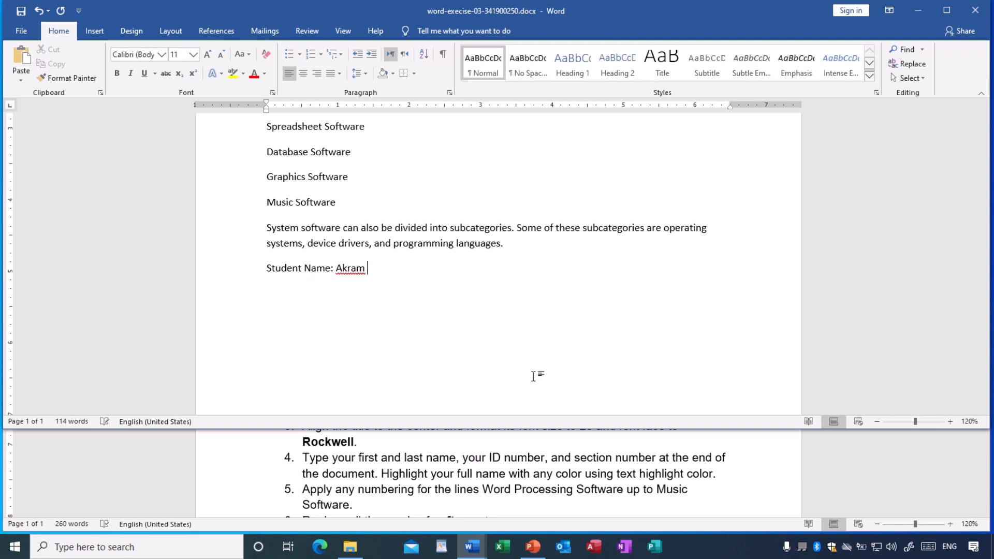
{"action": "key", "text": "Return"}
{"action": "type", "text": "Student I"}
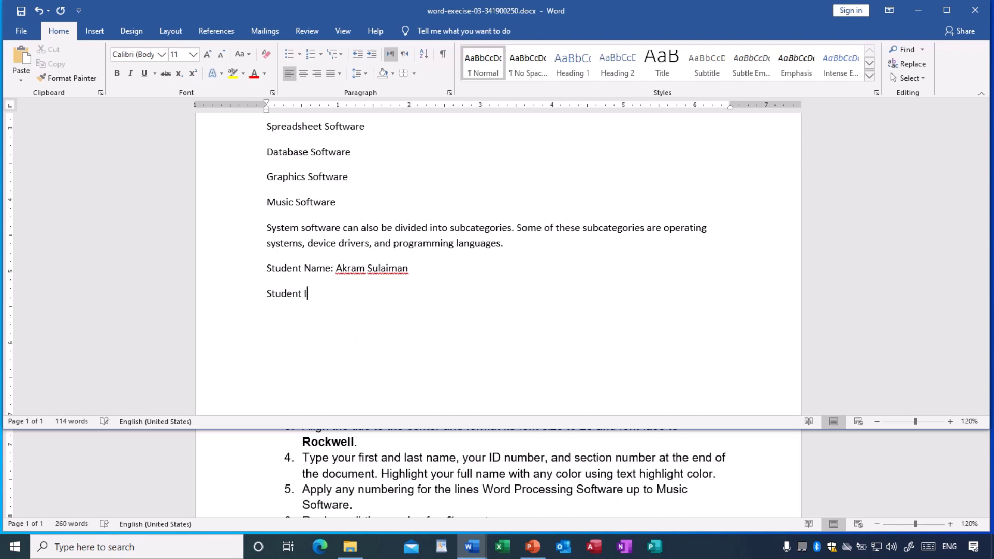
{"action": "key", "text": "Return"}
{"action": "type", "text": "Sect"}
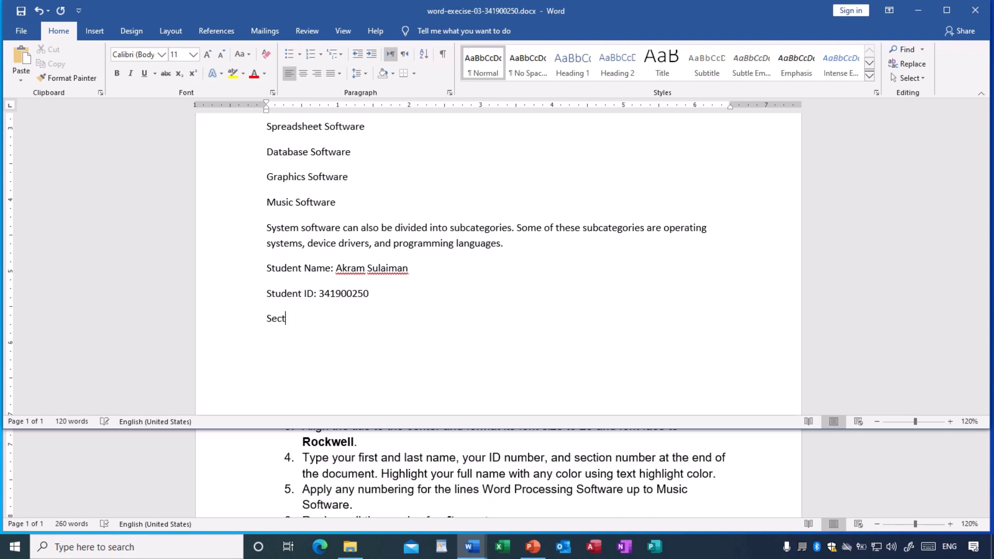
{"action": "type", "text": "ion No: 3"}
Step: Set Ignore All on the first name and surname so neither is flagged as misspelled
{"action": "right_click", "coordinate": [349, 270]}
{"action": "left_click", "coordinate": [332, 358]}
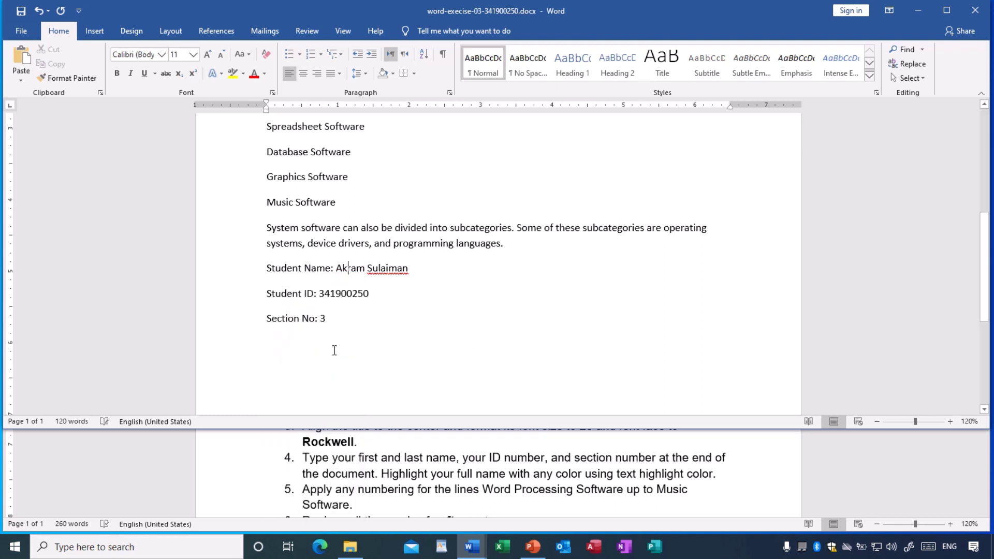
{"action": "right_click", "coordinate": [387, 268]}
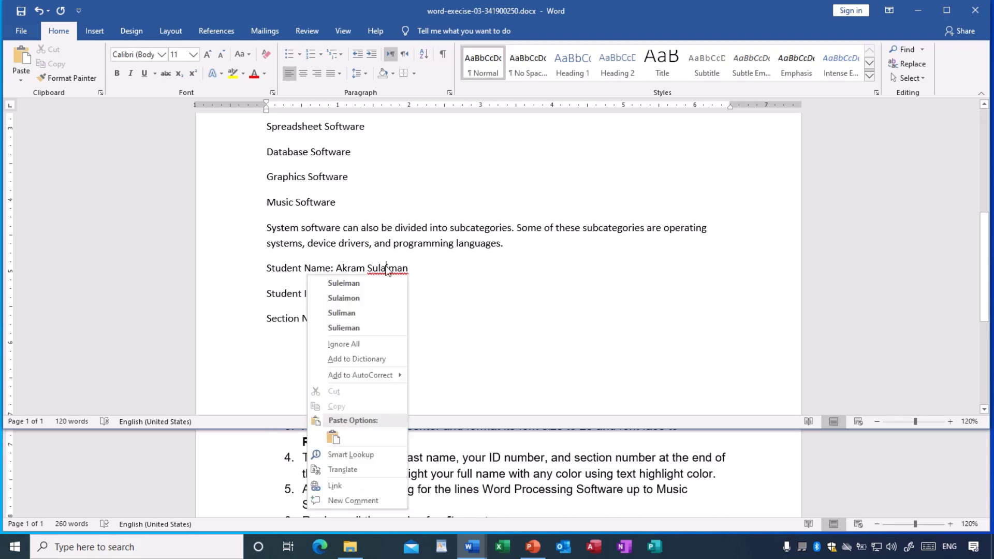
{"action": "left_click", "coordinate": [365, 343]}
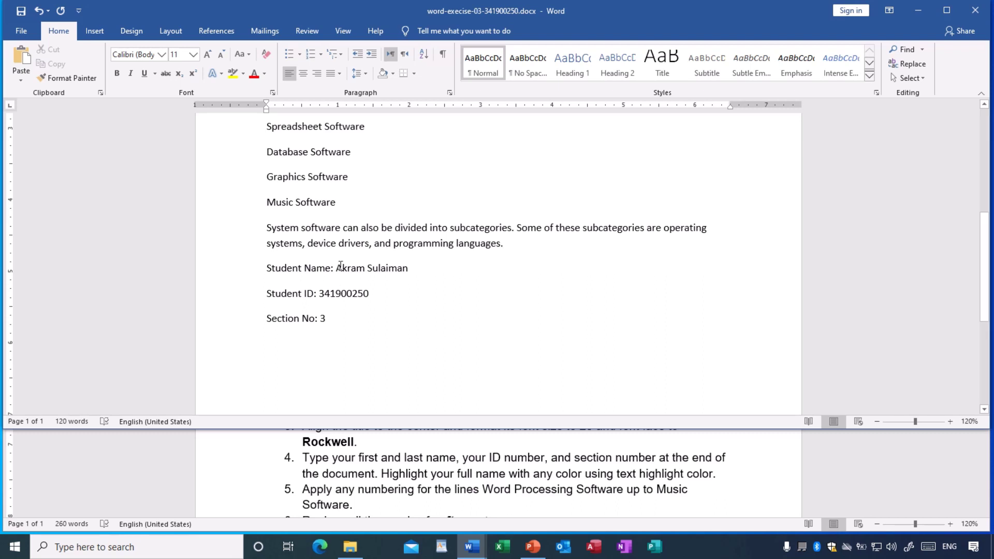
Step: Give the student's full-name line a bright green text highlight, then save the document
{"action": "left_click_drag", "start_coordinate": [337, 268], "coordinate": [395, 271]}
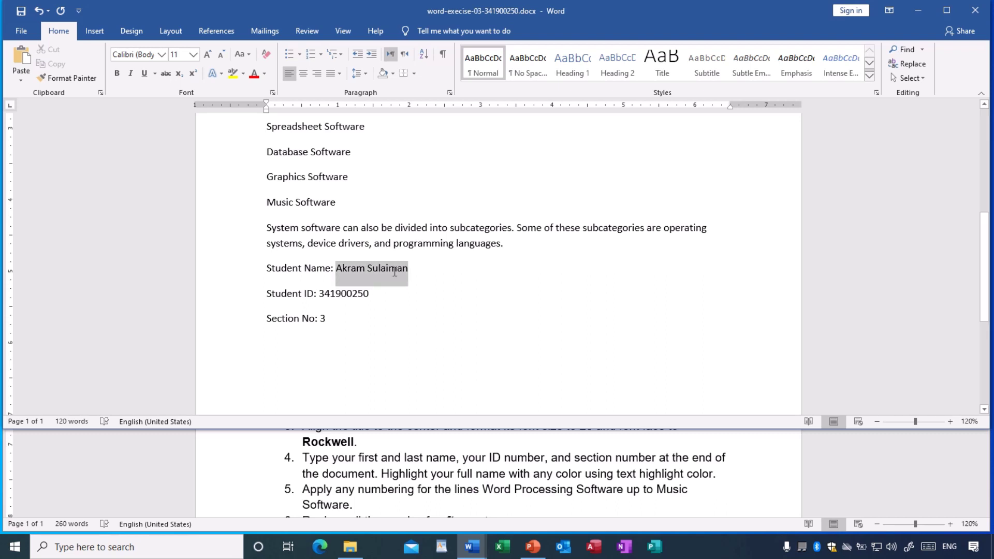
{"action": "left_click_drag", "start_coordinate": [395, 271], "coordinate": [393, 272]}
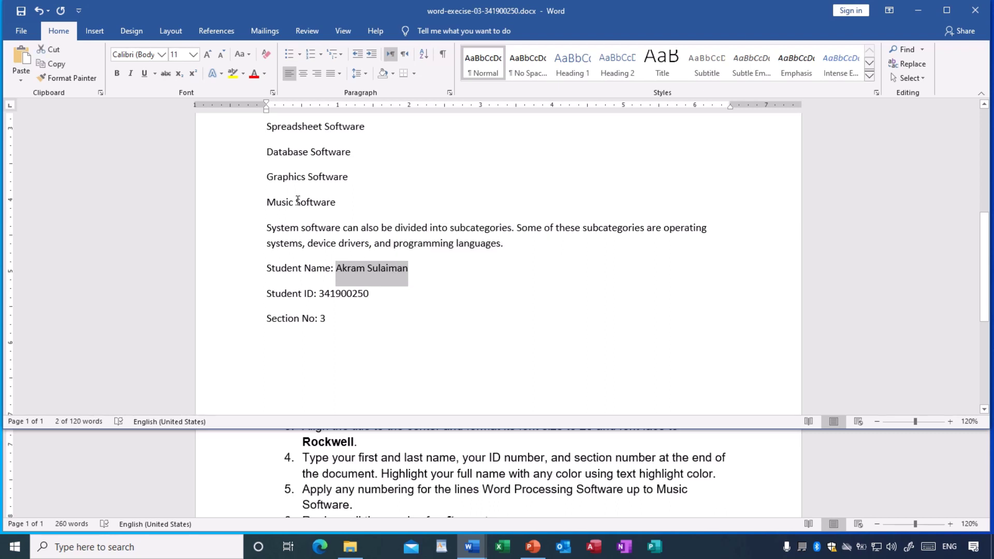
{"action": "left_click", "coordinate": [243, 73]}
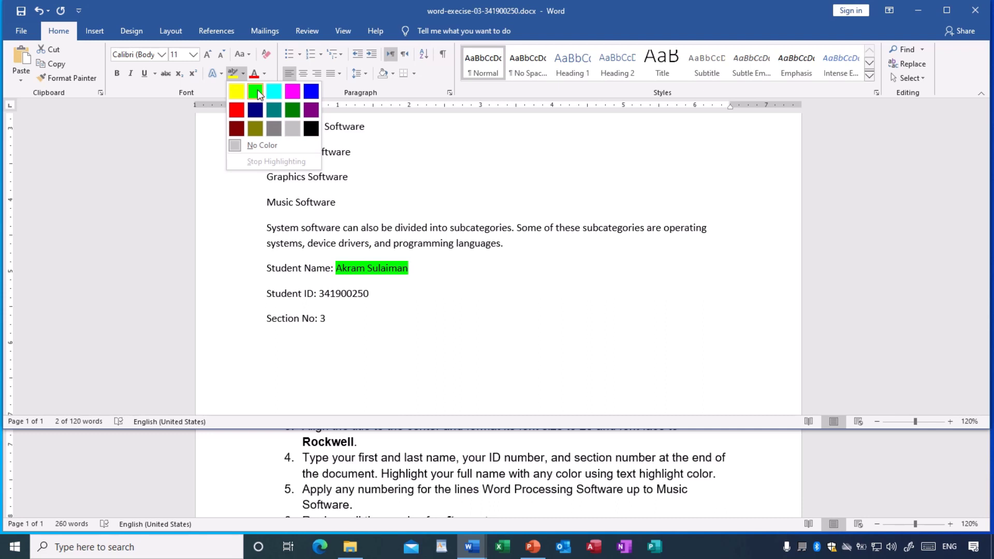
{"action": "left_click", "coordinate": [257, 91]}
{"action": "key", "text": "Right"}
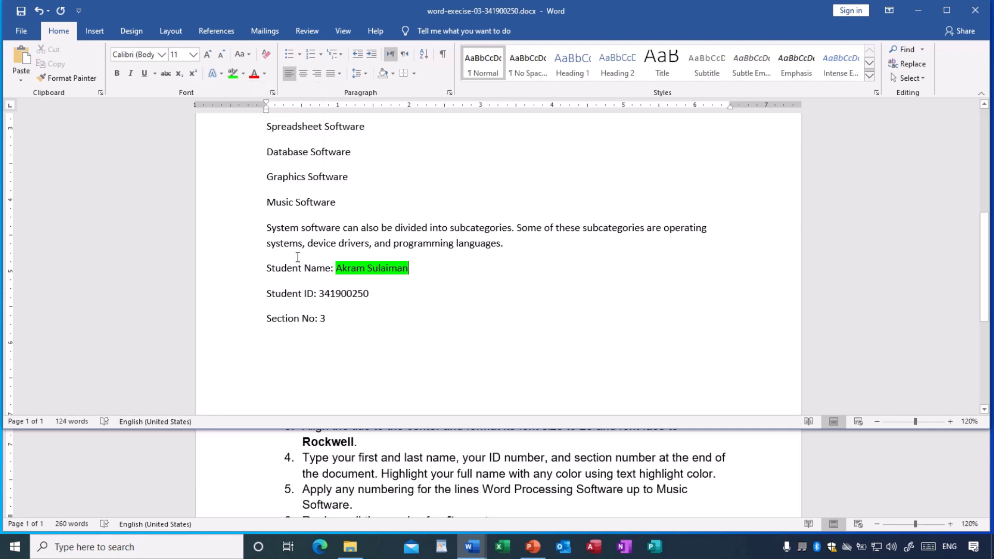
{"action": "left_click", "coordinate": [299, 242]}
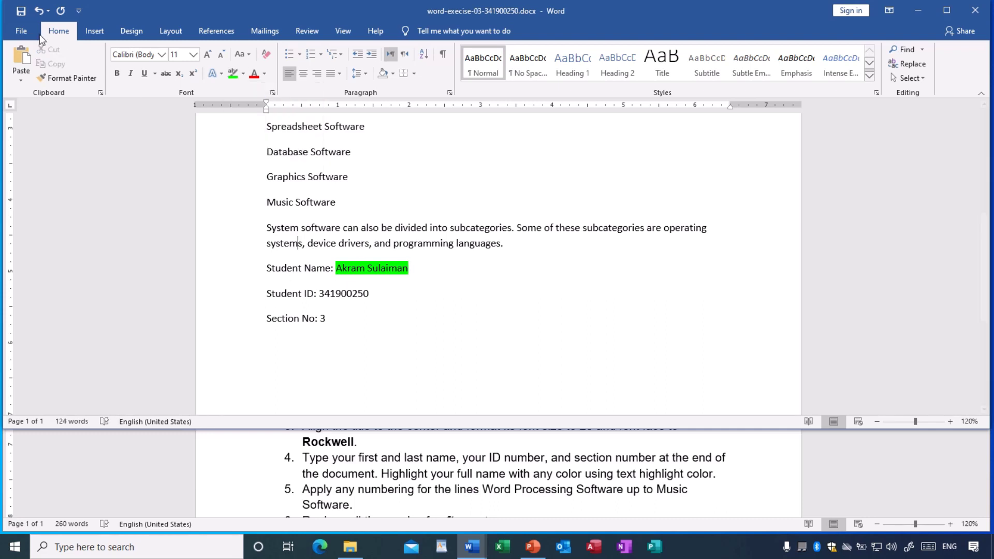
{"action": "left_click", "coordinate": [23, 12]}
{"action": "scroll", "coordinate": [340, 502], "scroll_direction": "down", "scroll_amount": 1}
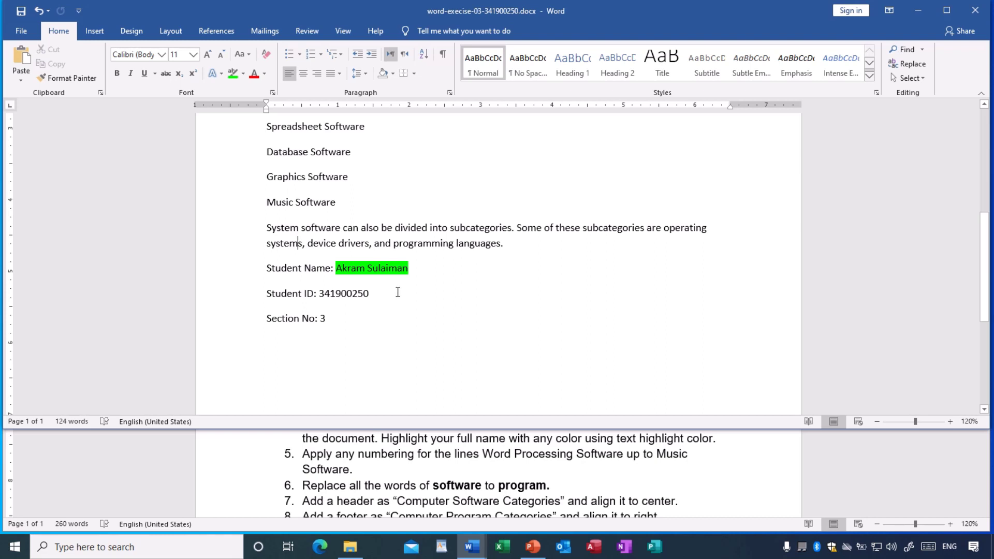
Step: Apply the a) b) c) numbering format to the lines Word Processing Software through Music Software
{"action": "scroll", "coordinate": [398, 292], "scroll_direction": "up", "scroll_amount": 3}
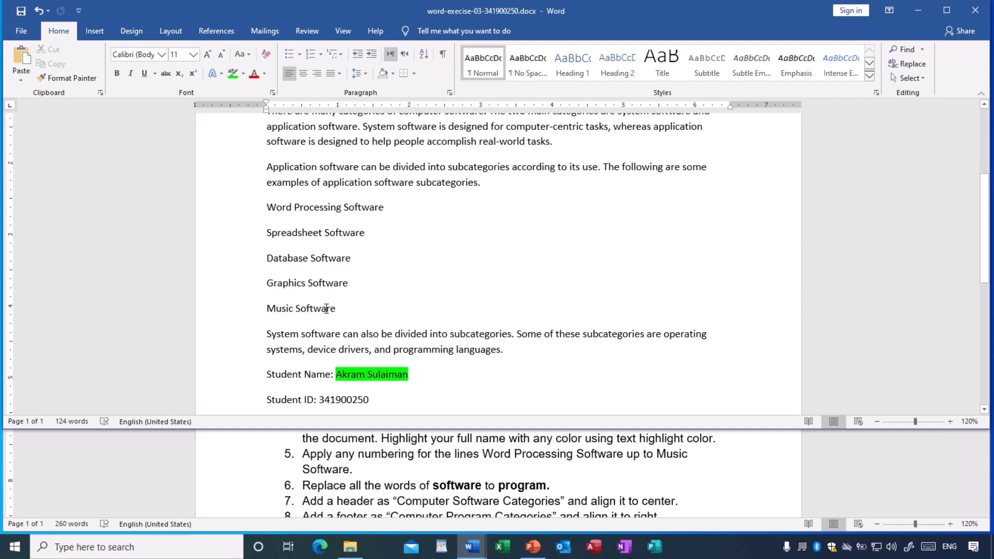
{"action": "left_click_drag", "start_coordinate": [265, 206], "coordinate": [346, 306]}
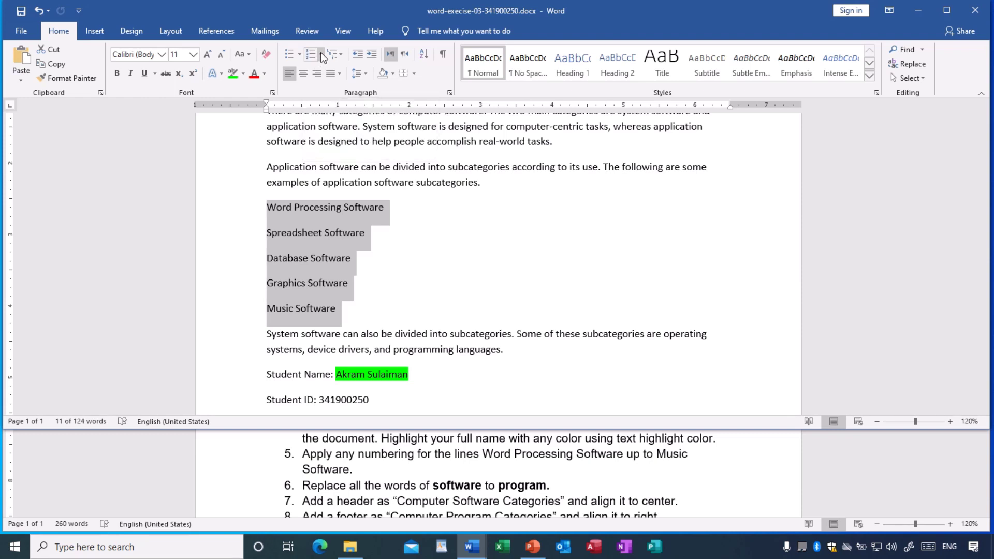
{"action": "left_click", "coordinate": [322, 54]}
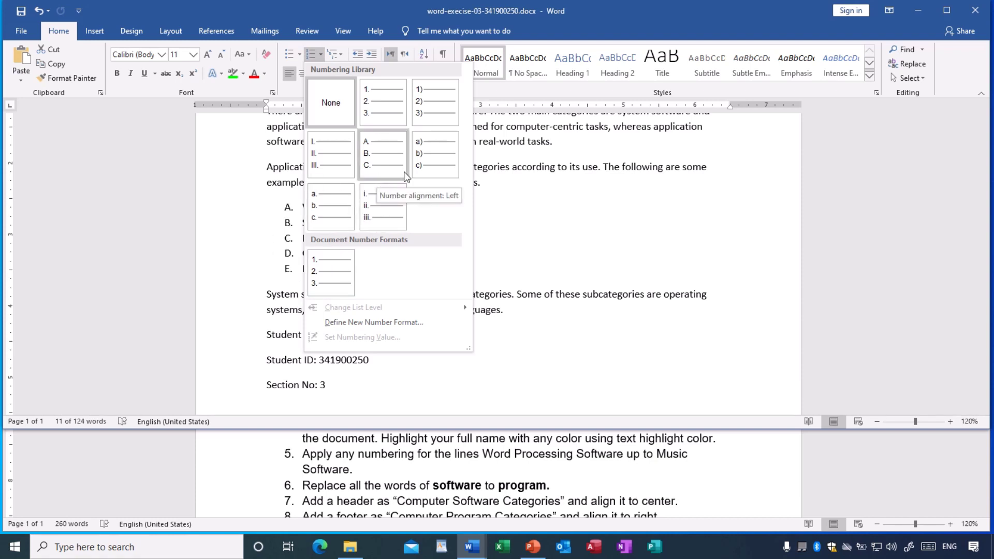
{"action": "left_click", "coordinate": [435, 161]}
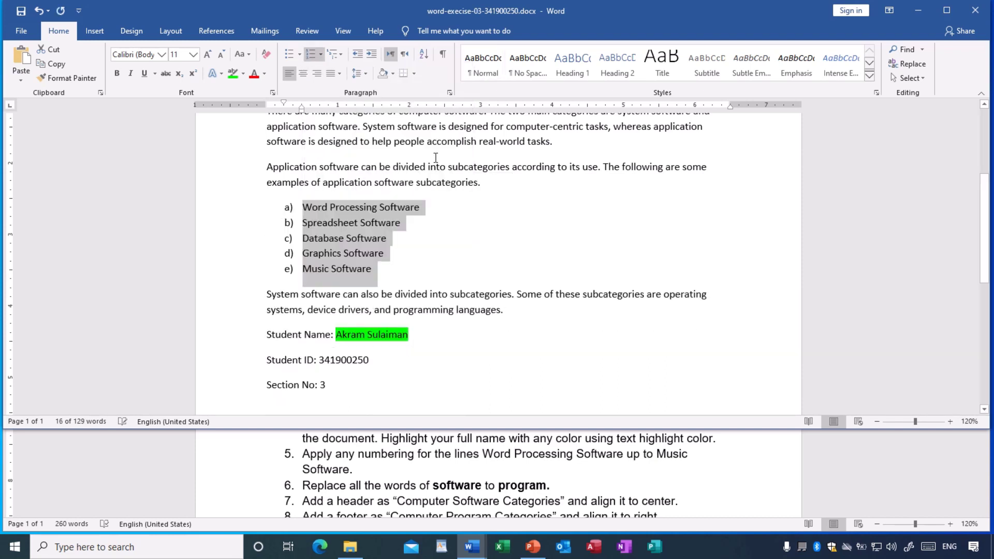
{"action": "left_click", "coordinate": [369, 261]}
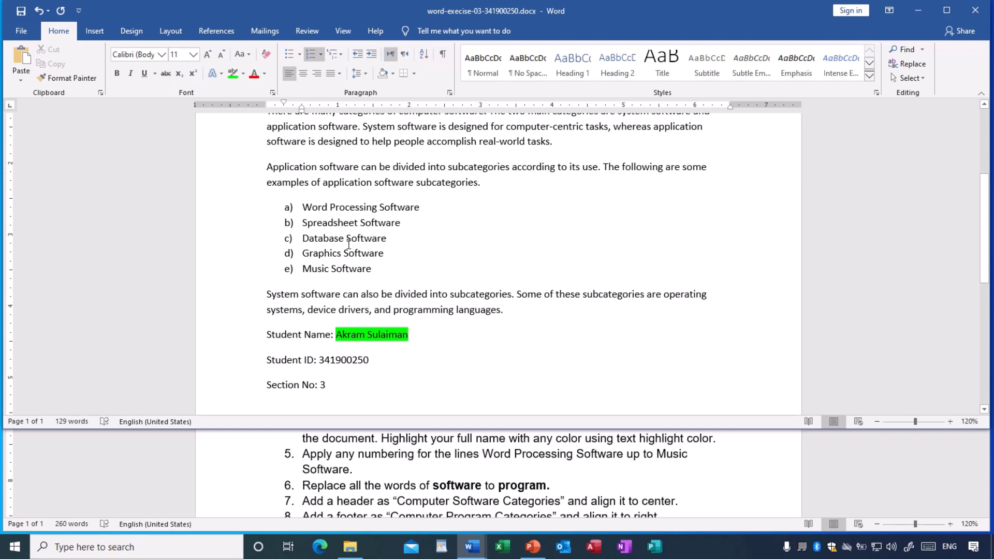
{"action": "left_click", "coordinate": [20, 13]}
{"action": "scroll", "coordinate": [438, 274], "scroll_direction": "up", "scroll_amount": 5}
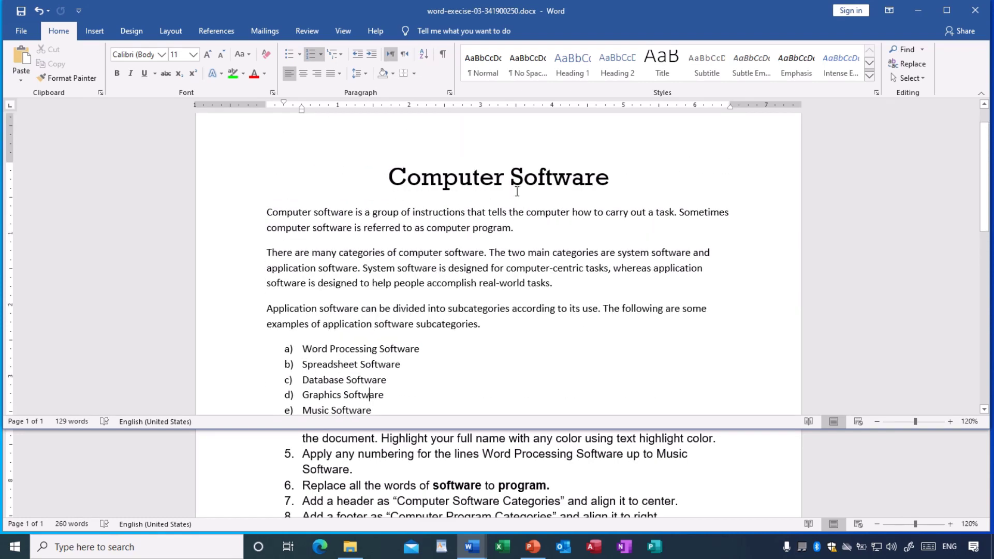
{"action": "left_click_drag", "start_coordinate": [512, 183], "coordinate": [610, 182]}
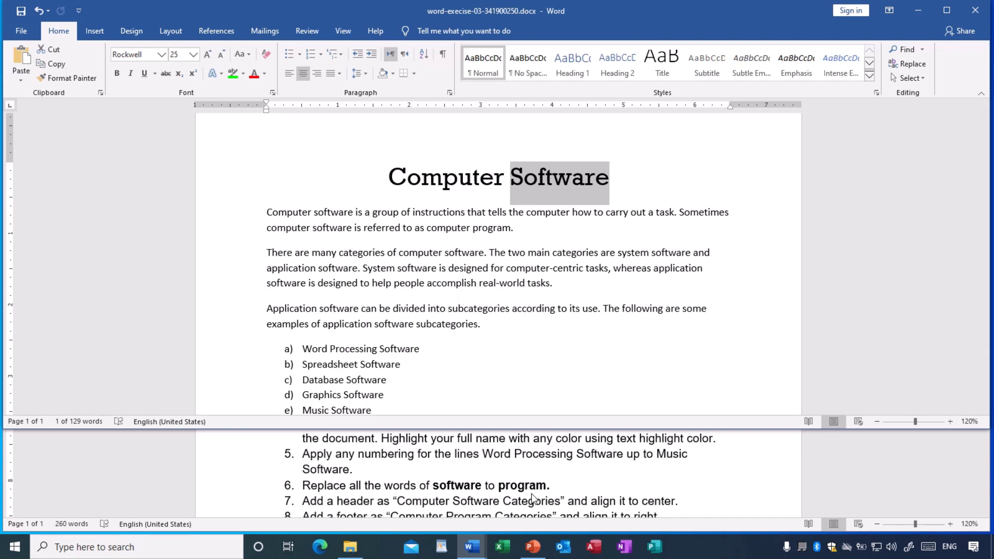
{"action": "left_click", "coordinate": [537, 204]}
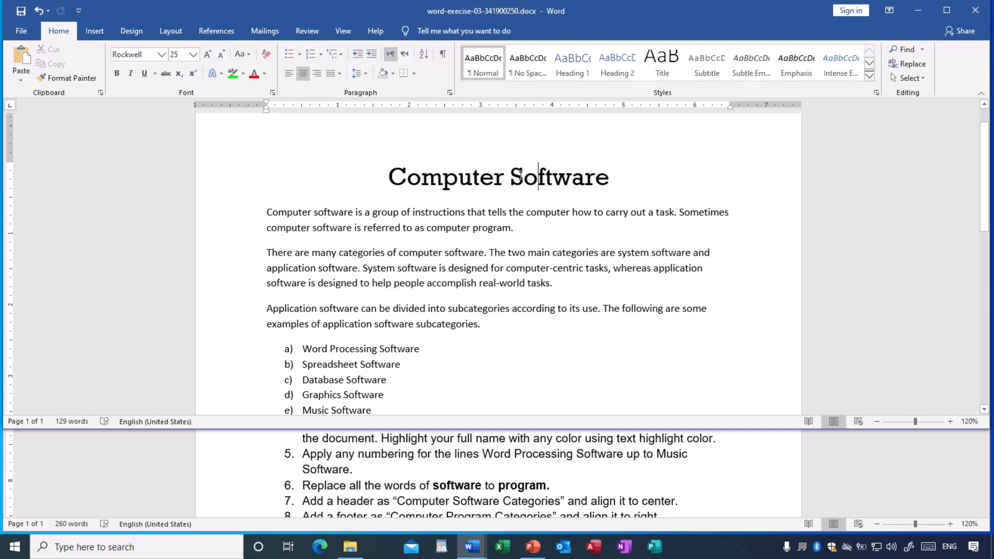
{"action": "left_click", "coordinate": [332, 213]}
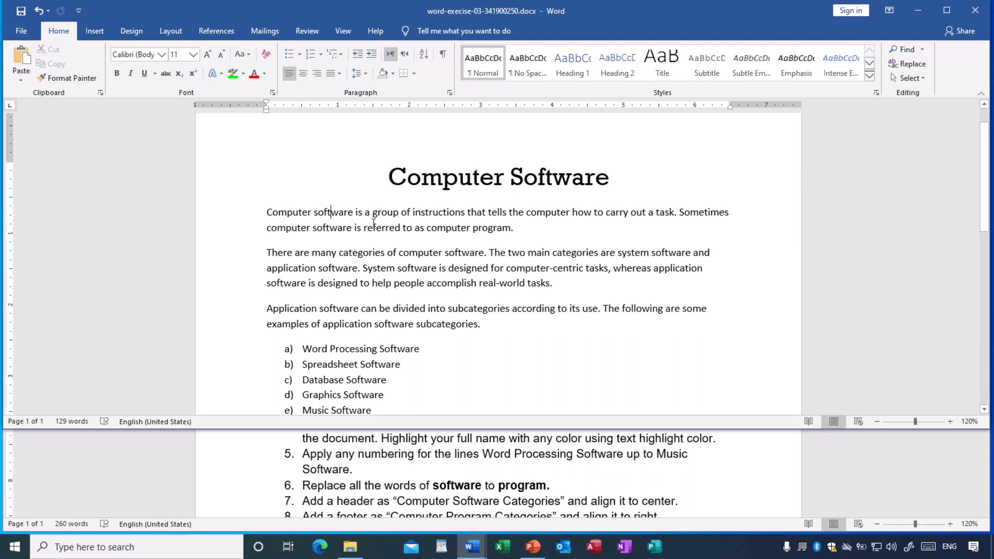
{"action": "double_click", "coordinate": [326, 228]}
{"action": "left_click", "coordinate": [393, 348]}
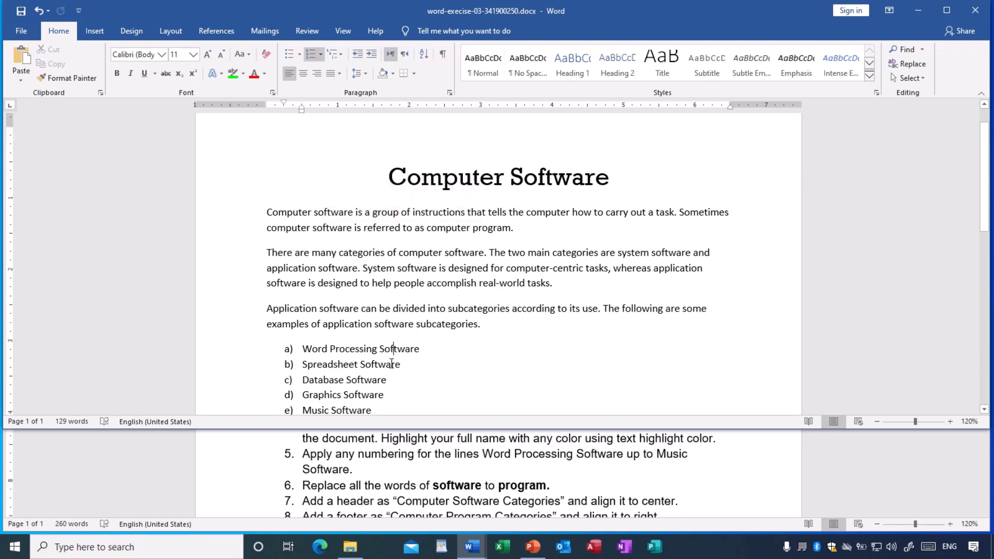
{"action": "scroll", "coordinate": [373, 332], "scroll_direction": "down", "scroll_amount": 1}
{"action": "left_click", "coordinate": [365, 344]}
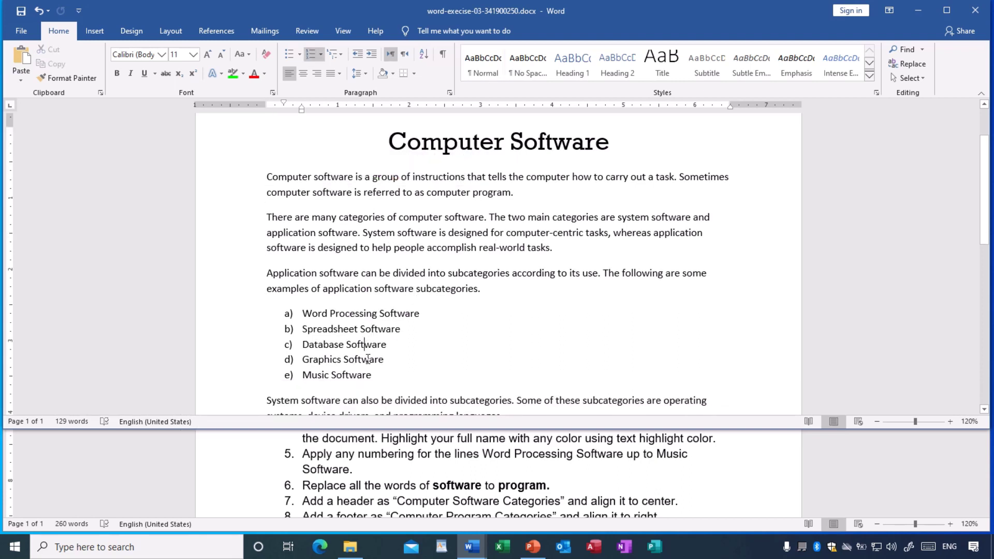
{"action": "scroll", "coordinate": [359, 376], "scroll_direction": "down", "scroll_amount": 2}
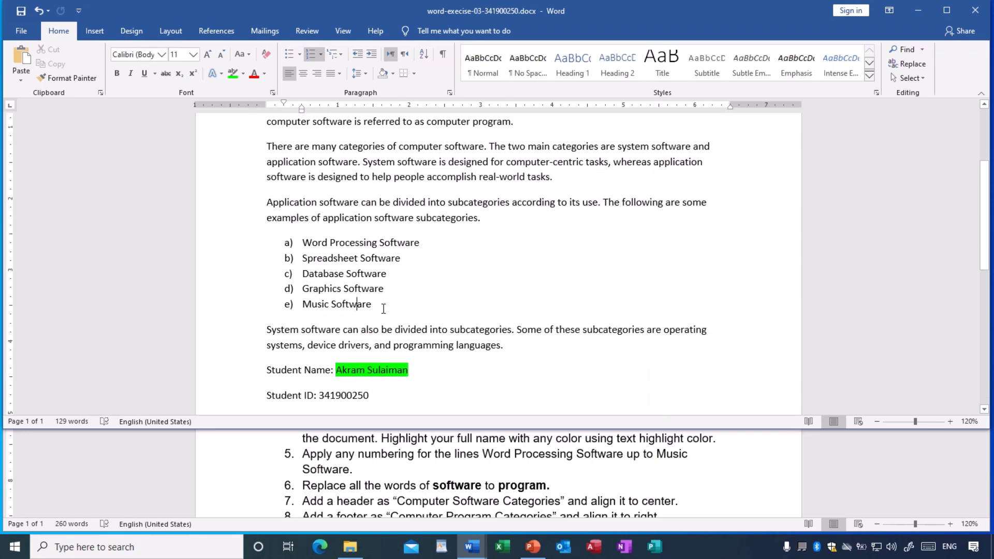
{"action": "scroll", "coordinate": [380, 308], "scroll_direction": "up", "scroll_amount": 2}
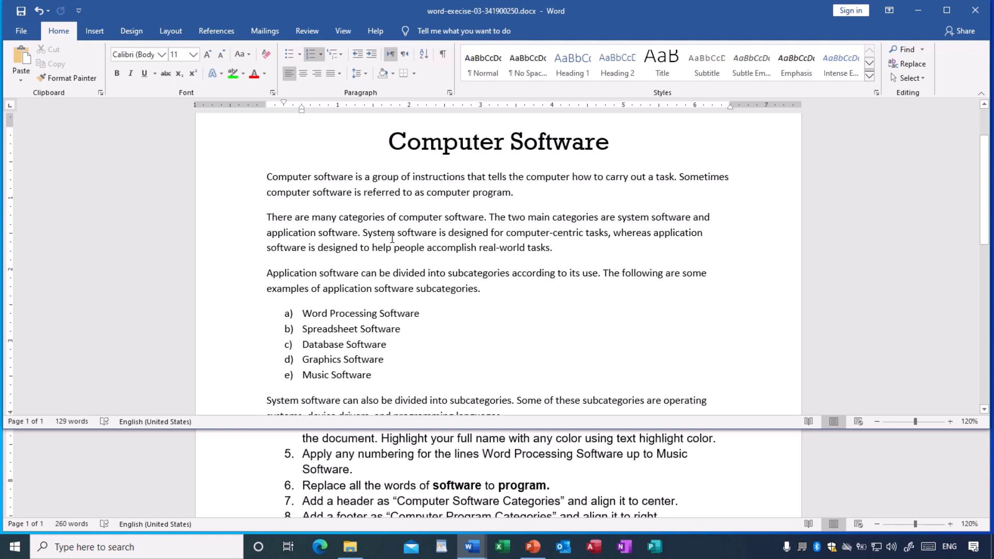
{"action": "scroll", "coordinate": [392, 237], "scroll_direction": "down", "scroll_amount": 3}
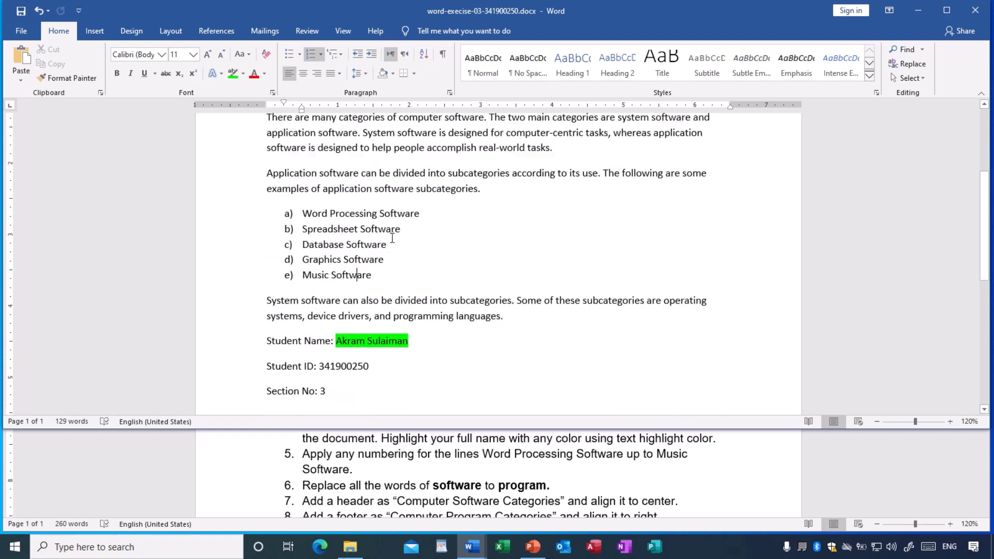
{"action": "scroll", "coordinate": [392, 237], "scroll_direction": "up", "scroll_amount": 4}
{"action": "left_click", "coordinate": [390, 177]}
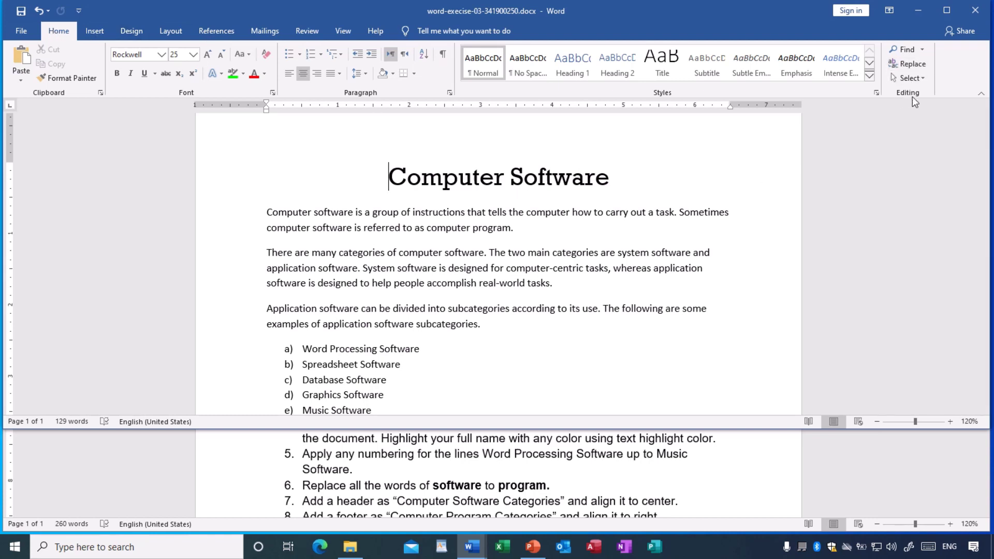
Step: Use Find and Replace to change 'software' to 'program' everywhere, 16 replacements
{"action": "left_click", "coordinate": [903, 66]}
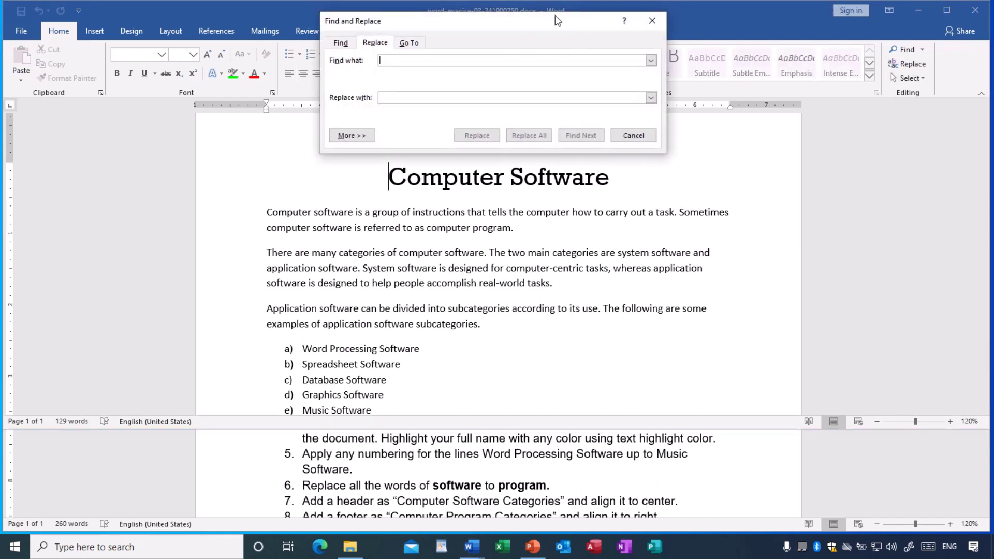
{"action": "left_click_drag", "start_coordinate": [555, 16], "coordinate": [560, 54]}
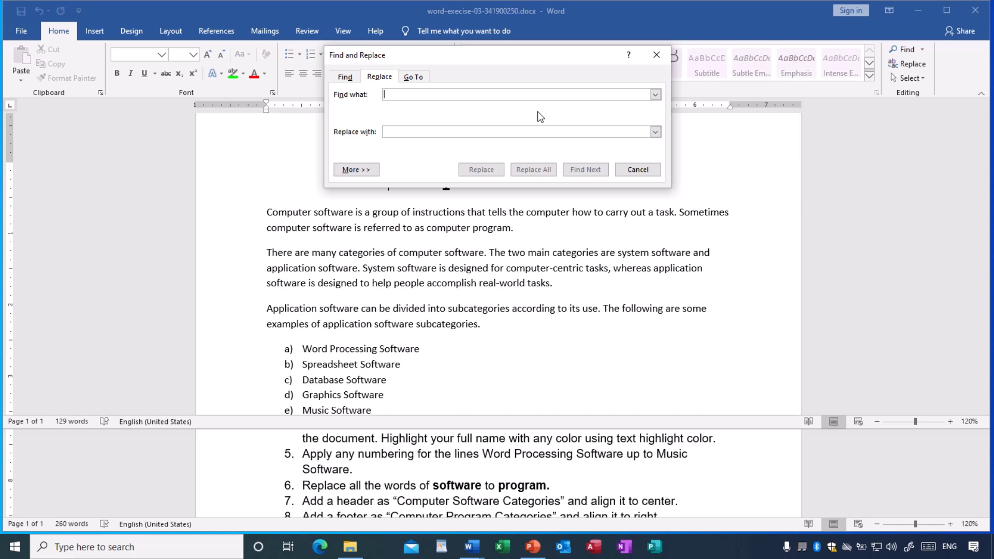
{"action": "type", "text": "S"}
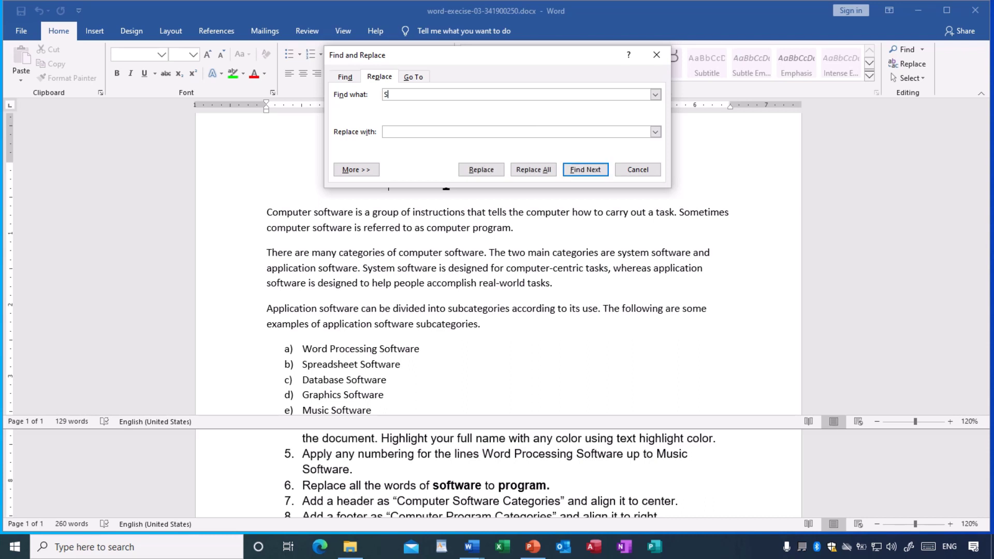
{"action": "key", "text": "BackSpace"}
{"action": "type", "text": "software"}
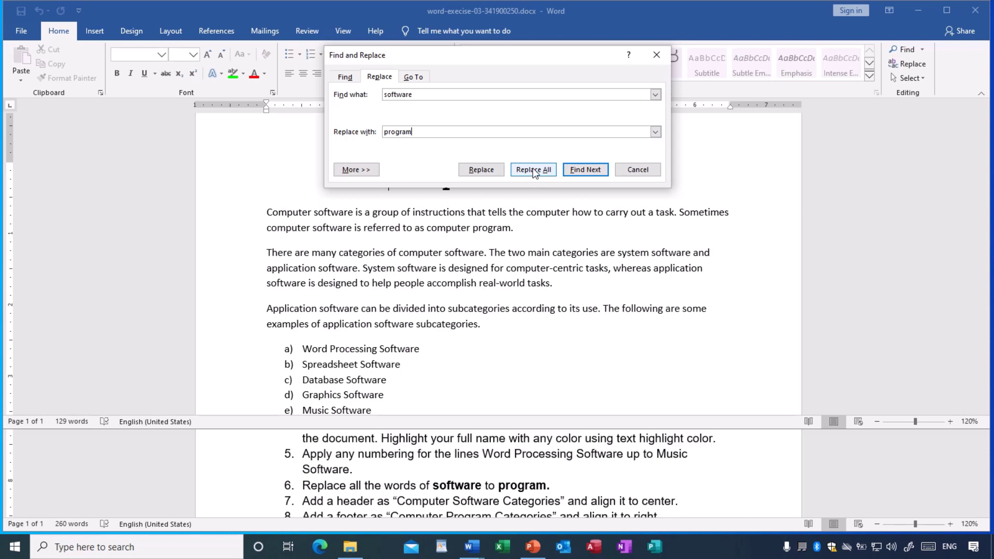
{"action": "left_click", "coordinate": [533, 170]}
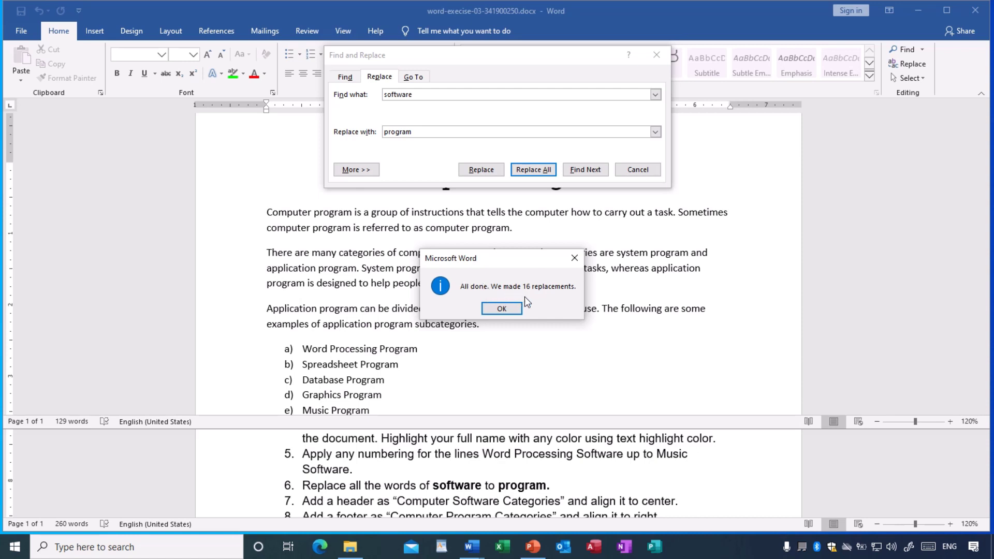
{"action": "left_click", "coordinate": [502, 309]}
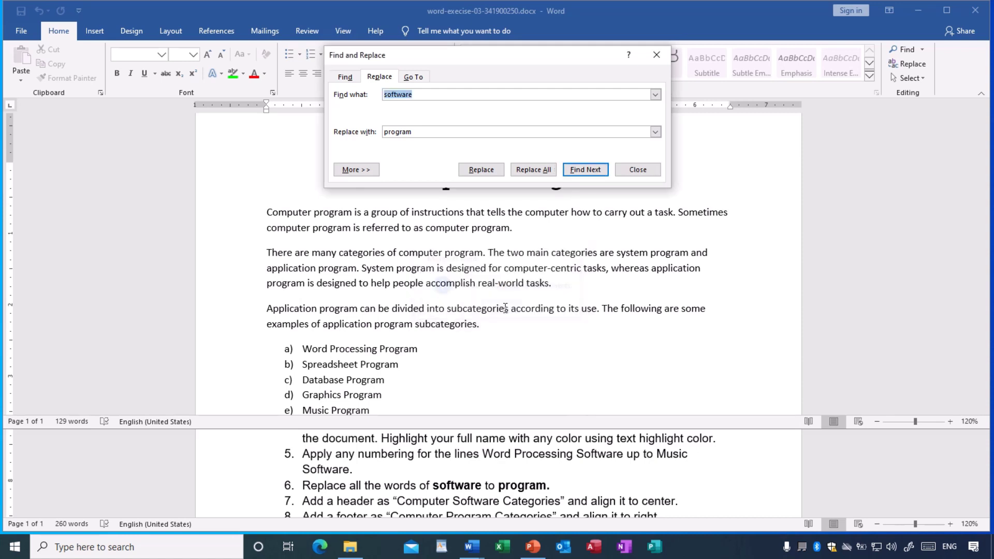
Step: Close Find and Replace, check the replaced text, and save the document
{"action": "left_click", "coordinate": [638, 170]}
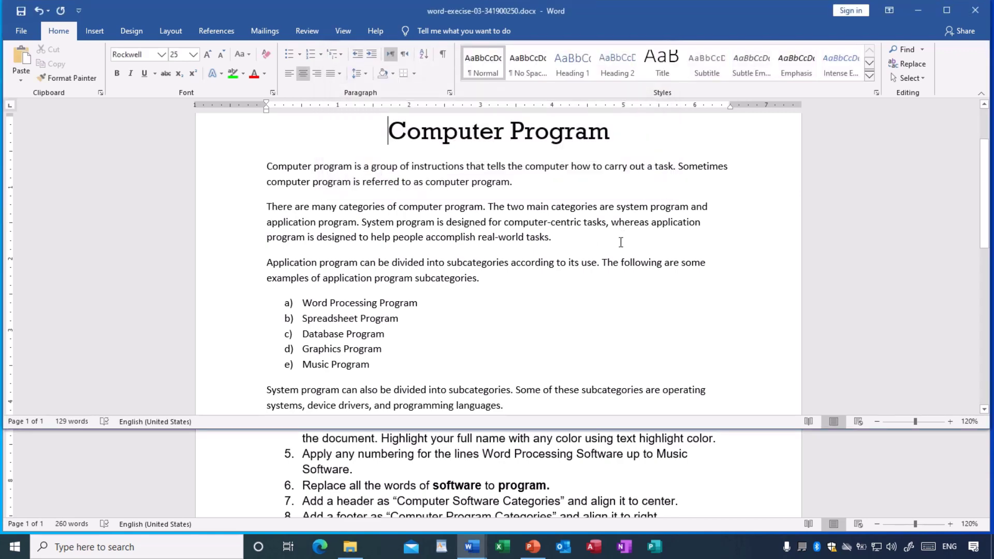
{"action": "scroll", "coordinate": [622, 243], "scroll_direction": "up", "scroll_amount": 3}
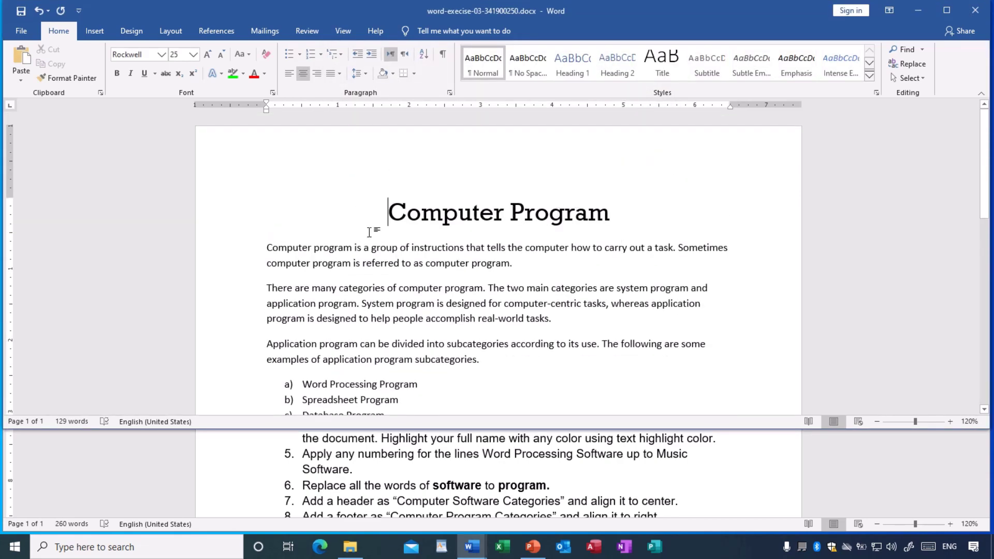
{"action": "left_click", "coordinate": [338, 248]}
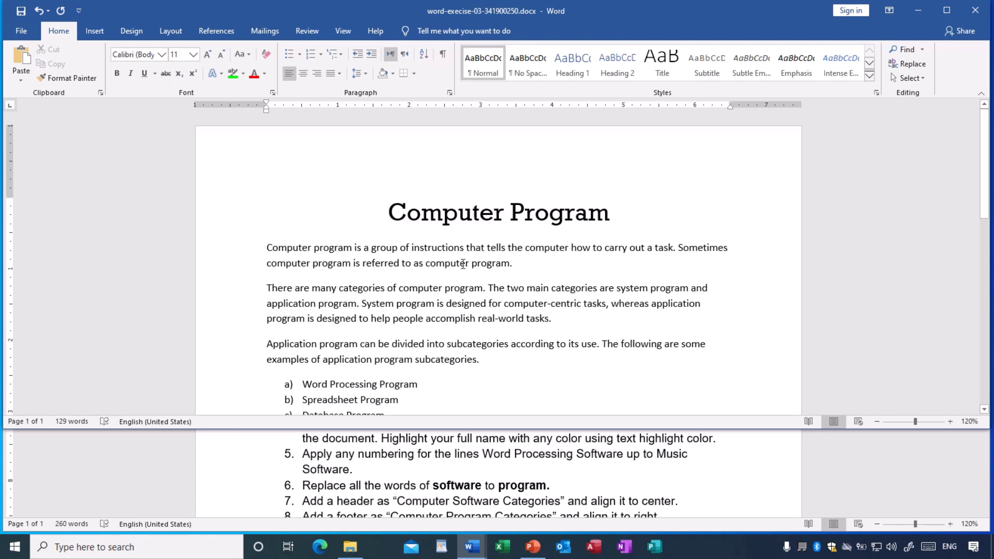
{"action": "scroll", "coordinate": [487, 265], "scroll_direction": "down", "scroll_amount": 2}
{"action": "scroll", "coordinate": [487, 265], "scroll_direction": "down", "scroll_amount": 1}
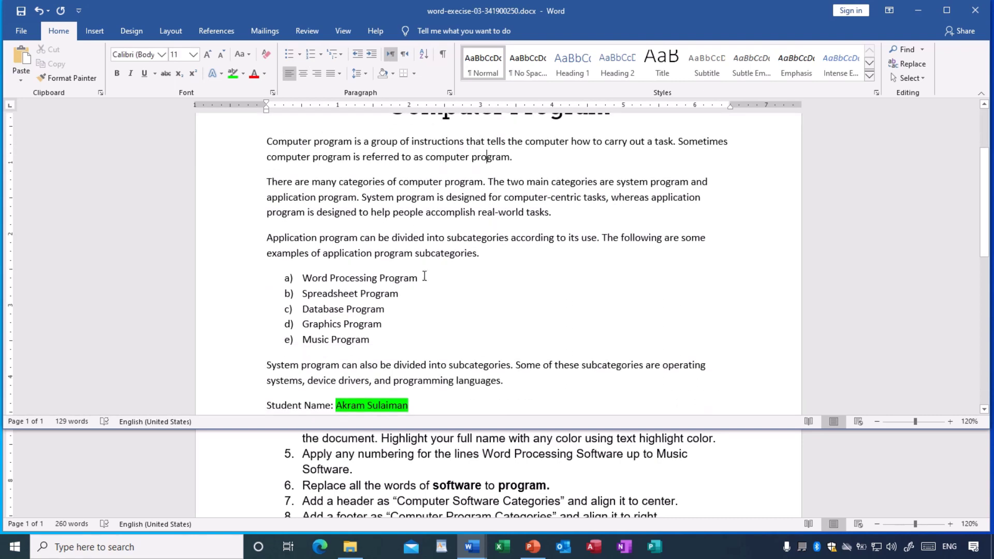
{"action": "left_click", "coordinate": [391, 278]}
{"action": "scroll", "coordinate": [383, 282], "scroll_direction": "down", "scroll_amount": 3}
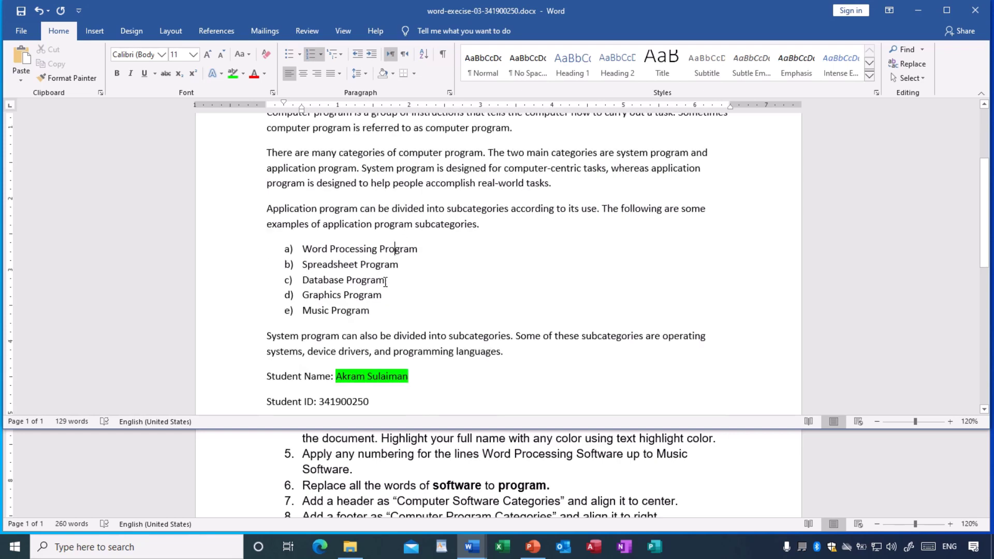
{"action": "scroll", "coordinate": [386, 280], "scroll_direction": "up", "scroll_amount": 3}
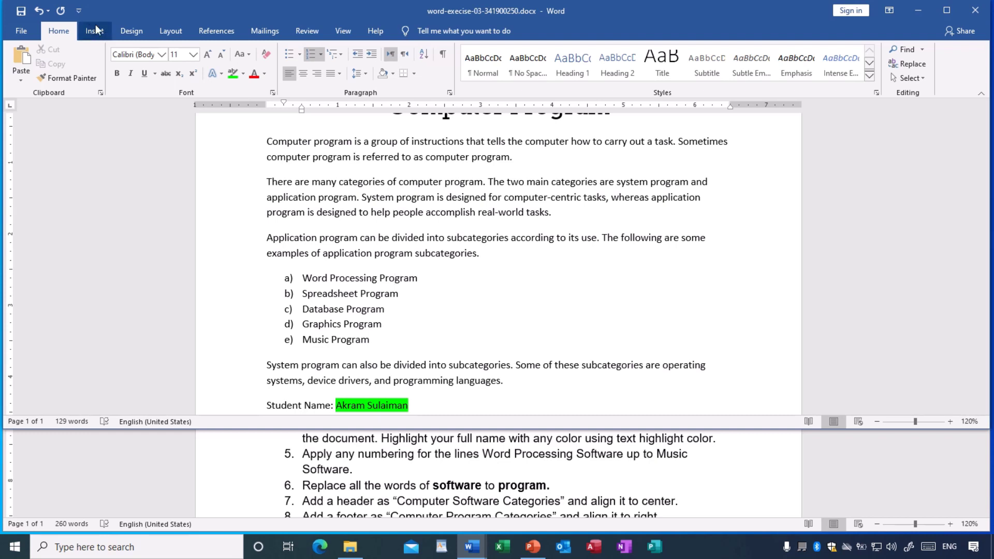
{"action": "left_click", "coordinate": [15, 10]}
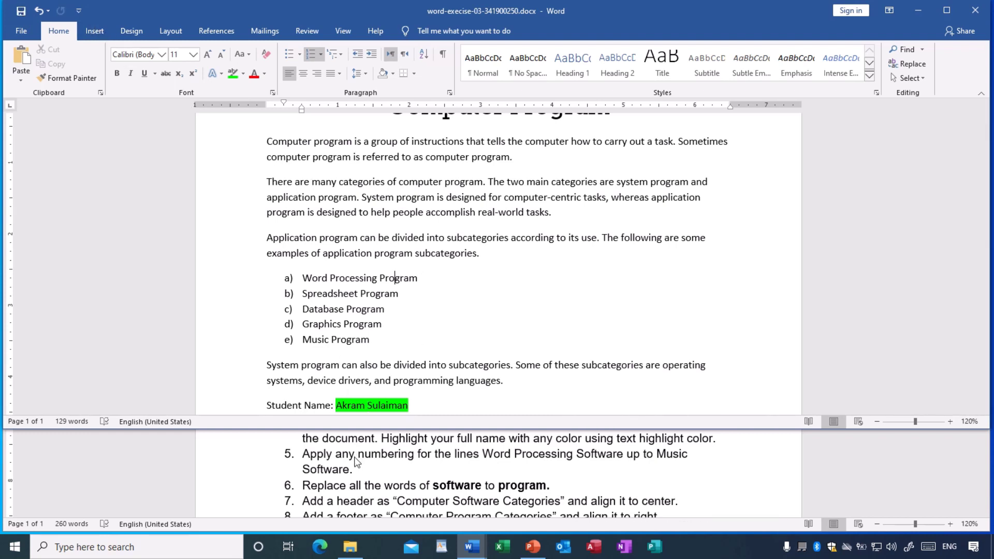
Step: Place the cursor in the Computer Program title and switch to the Insert tab
{"action": "scroll", "coordinate": [358, 463], "scroll_direction": "down", "scroll_amount": 2}
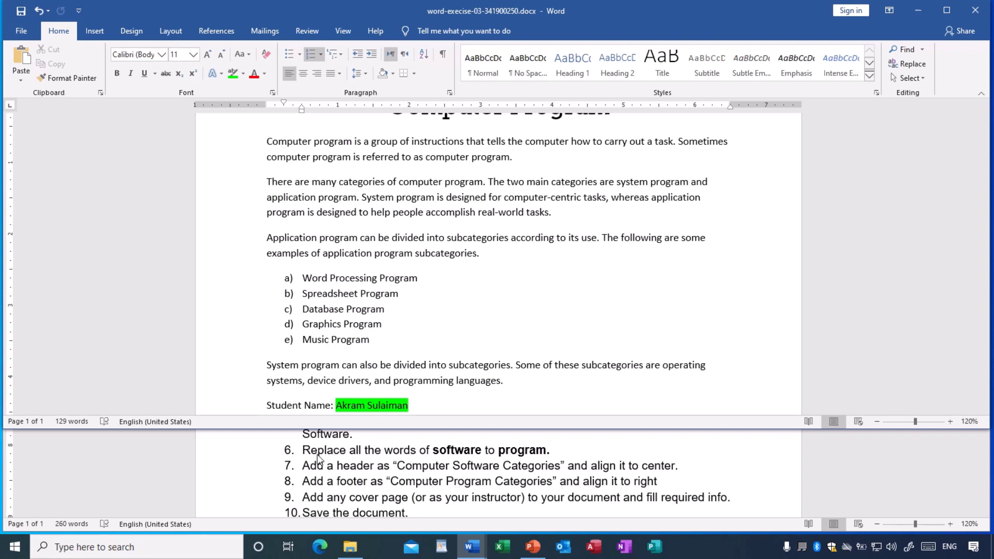
{"action": "scroll", "coordinate": [478, 307], "scroll_direction": "up", "scroll_amount": 3}
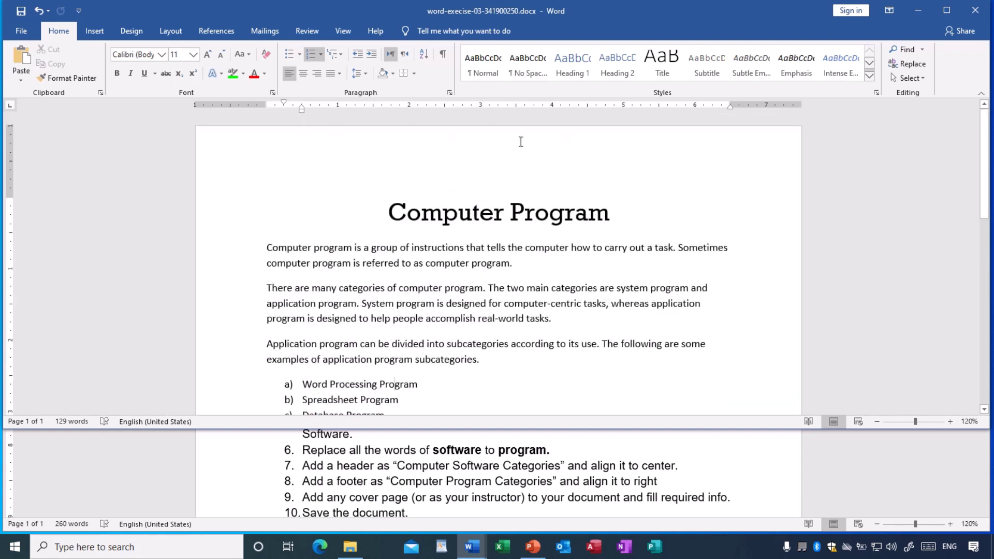
{"action": "left_click", "coordinate": [565, 155]}
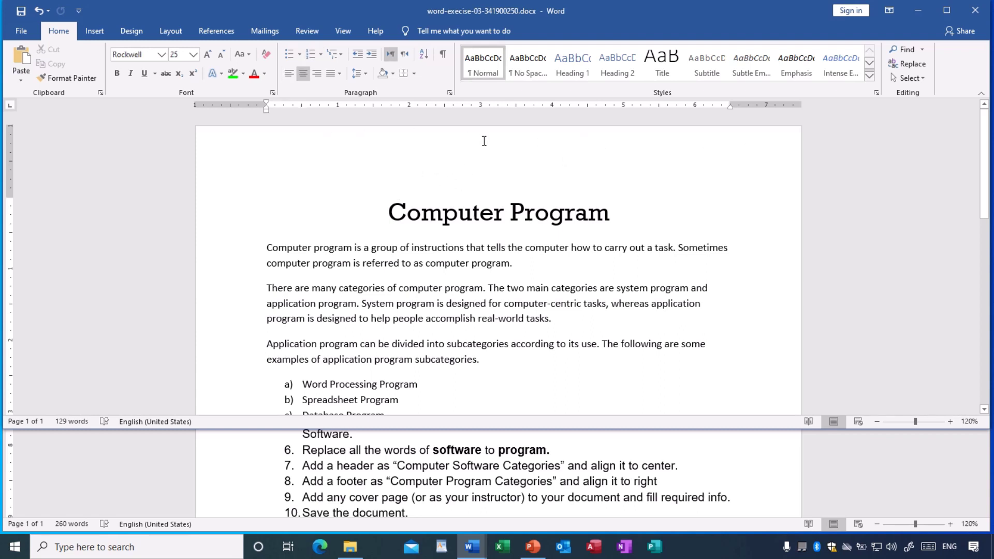
{"action": "scroll", "coordinate": [517, 212], "scroll_direction": "down", "scroll_amount": 7}
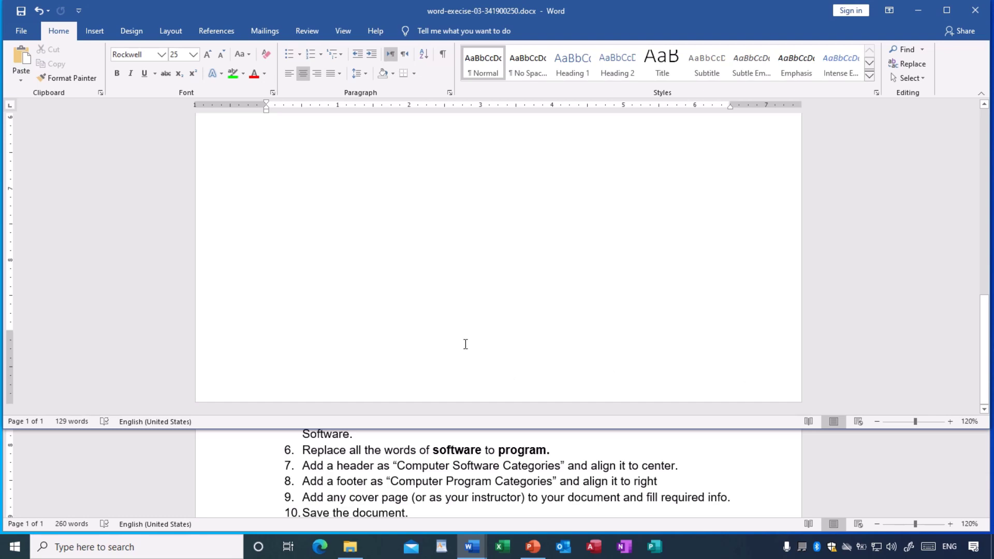
{"action": "scroll", "coordinate": [625, 368], "scroll_direction": "up", "scroll_amount": 5}
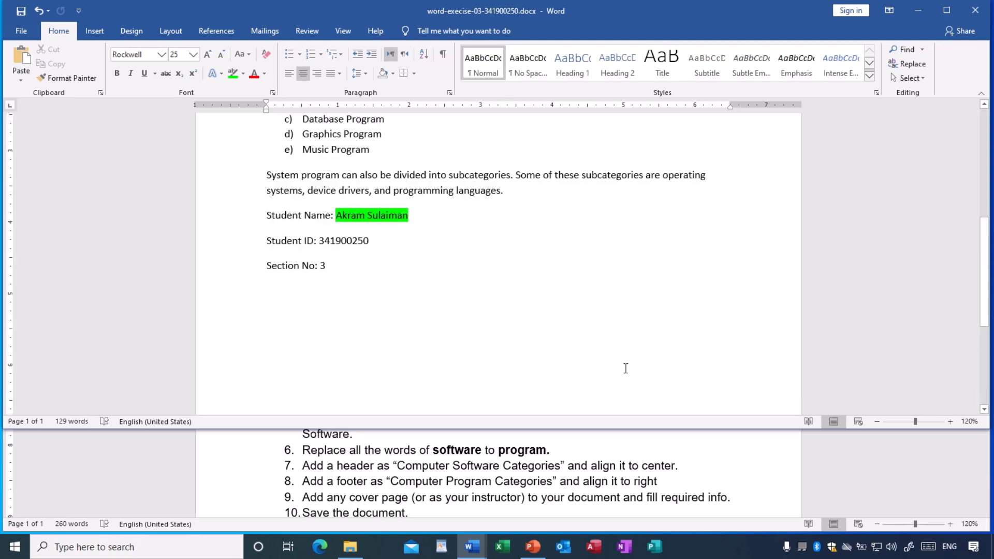
{"action": "scroll", "coordinate": [625, 368], "scroll_direction": "up", "scroll_amount": 6}
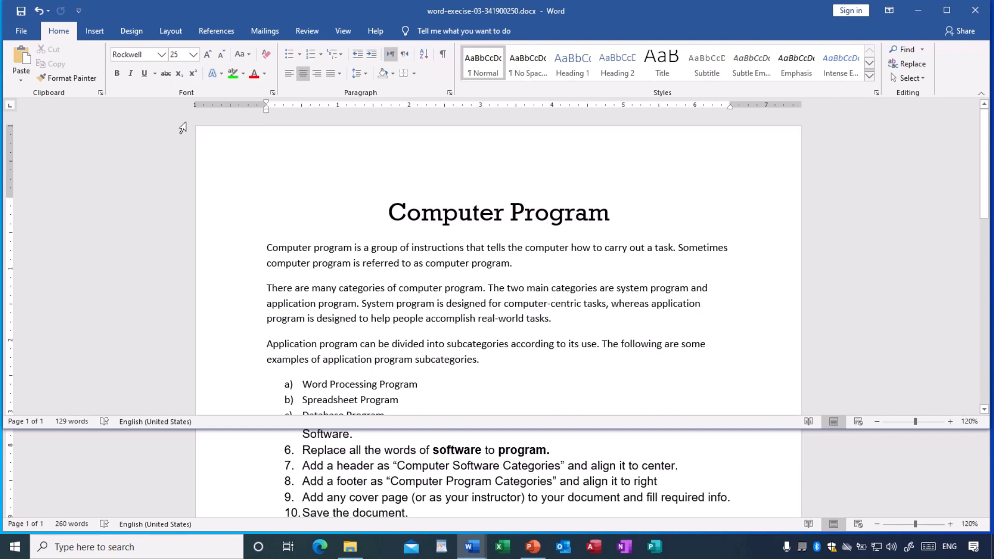
{"action": "left_click", "coordinate": [95, 32]}
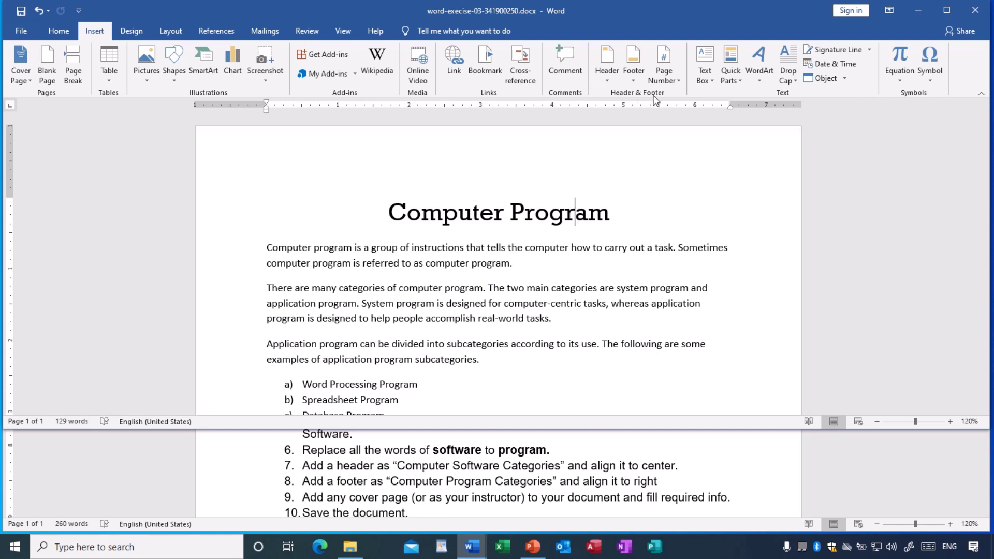
Step: Insert the built-in Blank (Three Columns) header
{"action": "left_click", "coordinate": [608, 83]}
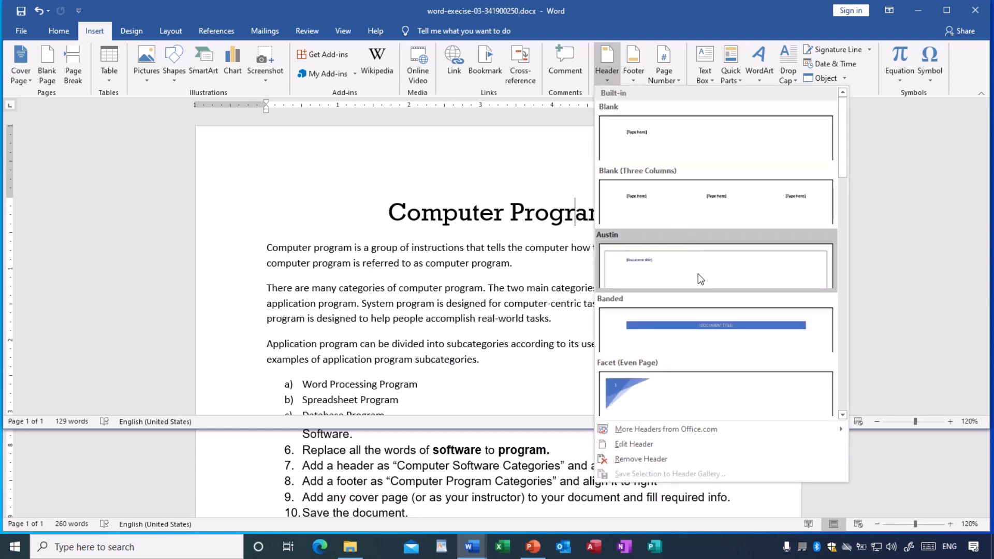
{"action": "scroll", "coordinate": [704, 287], "scroll_direction": "down", "scroll_amount": 3}
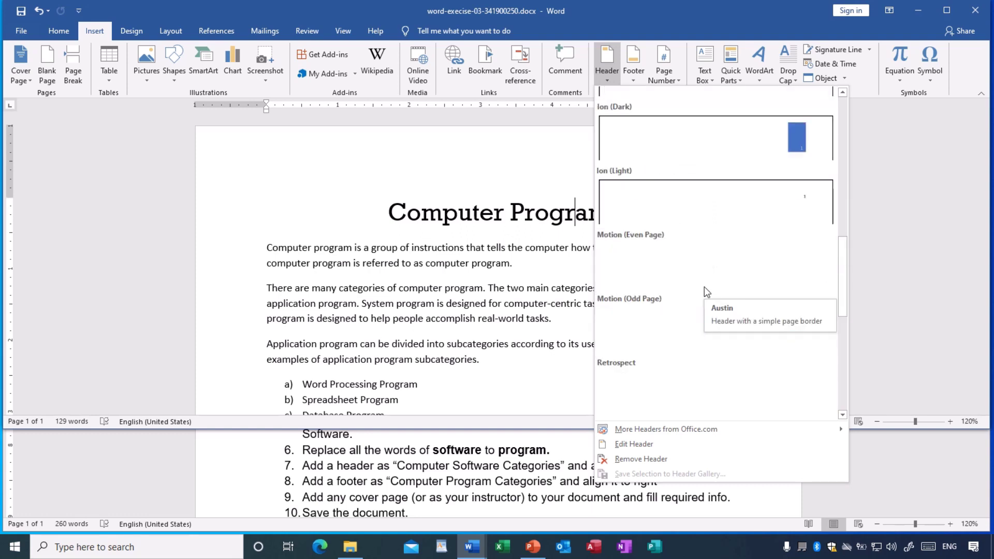
{"action": "scroll", "coordinate": [704, 287], "scroll_direction": "down", "scroll_amount": 4}
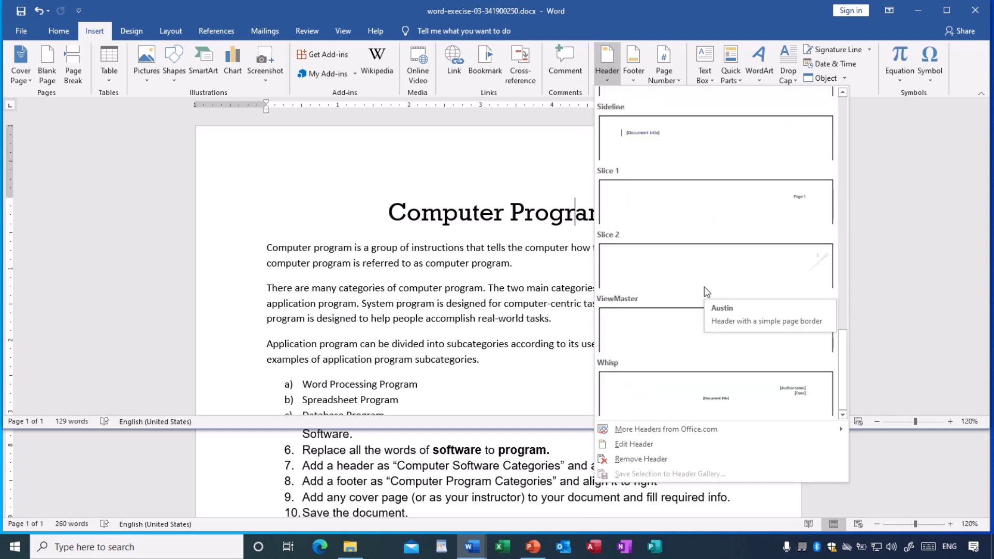
{"action": "scroll", "coordinate": [705, 287], "scroll_direction": "up", "scroll_amount": 5}
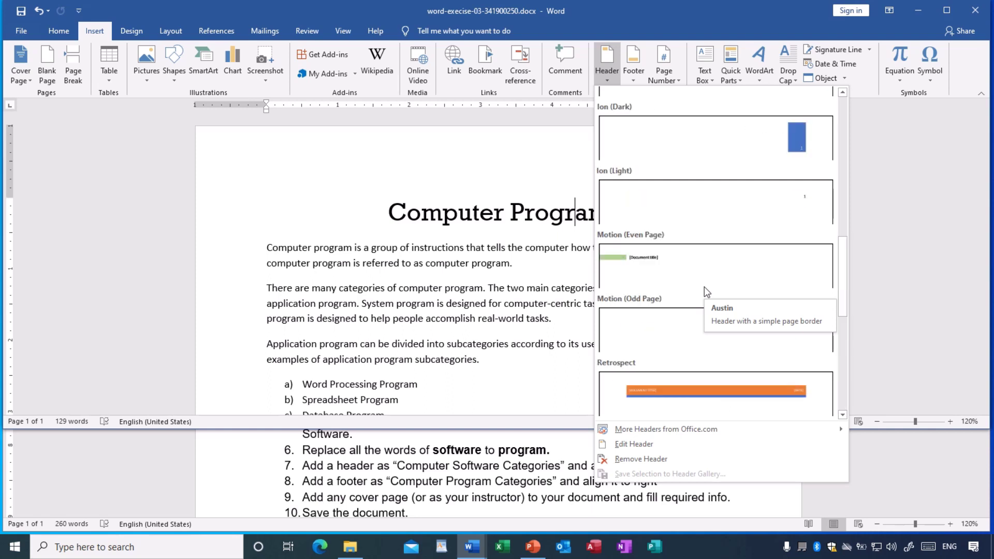
{"action": "scroll", "coordinate": [708, 286], "scroll_direction": "up", "scroll_amount": 3}
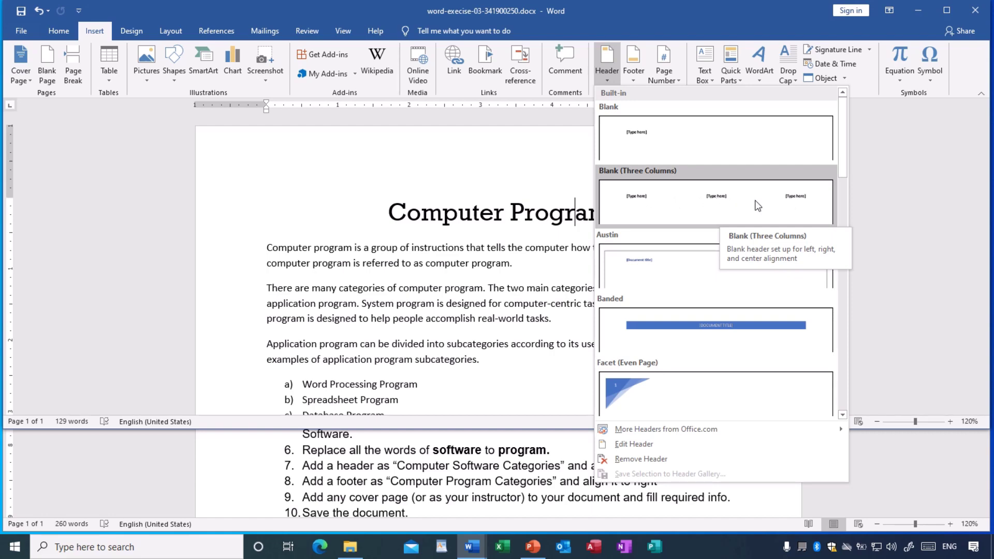
{"action": "left_click", "coordinate": [721, 206]}
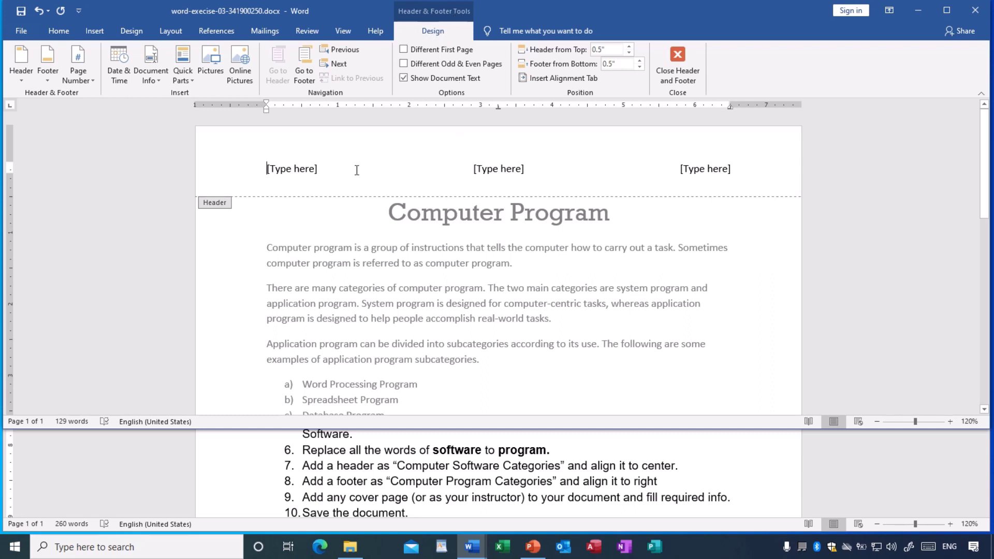
Step: Replace the centre header placeholder with 'Computer Software Categories'
{"action": "left_click", "coordinate": [297, 166]}
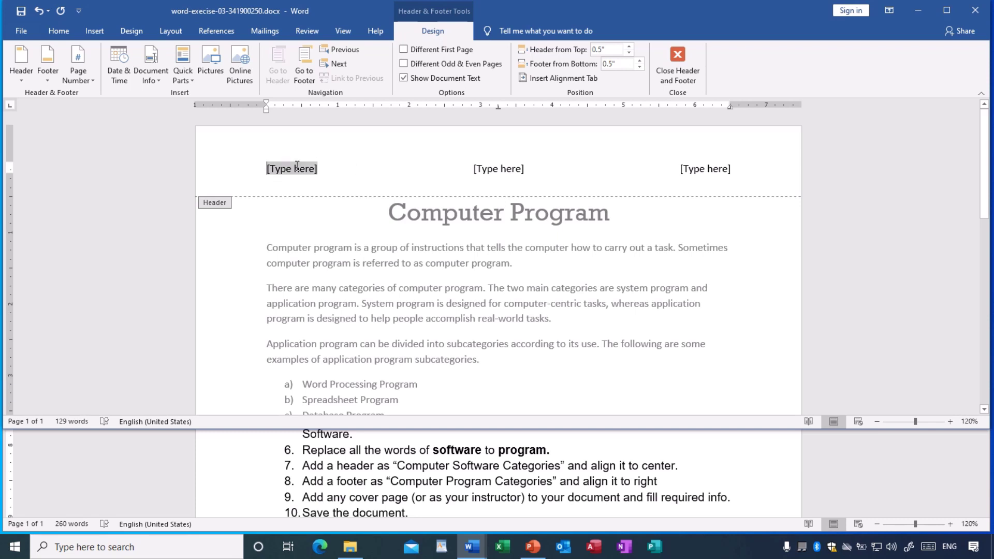
{"action": "left_click", "coordinate": [485, 168]}
{"action": "left_click", "coordinate": [689, 168]}
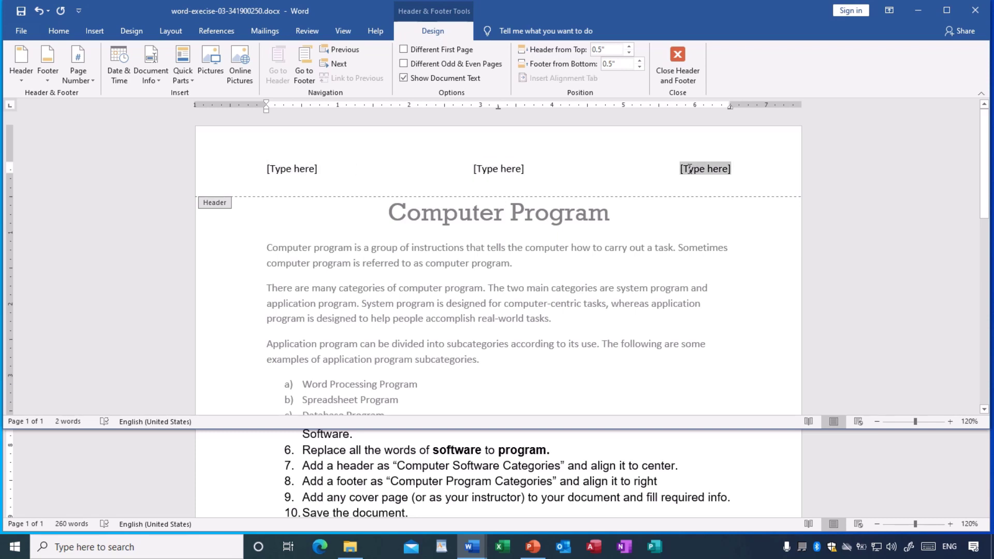
{"action": "left_click", "coordinate": [511, 169]}
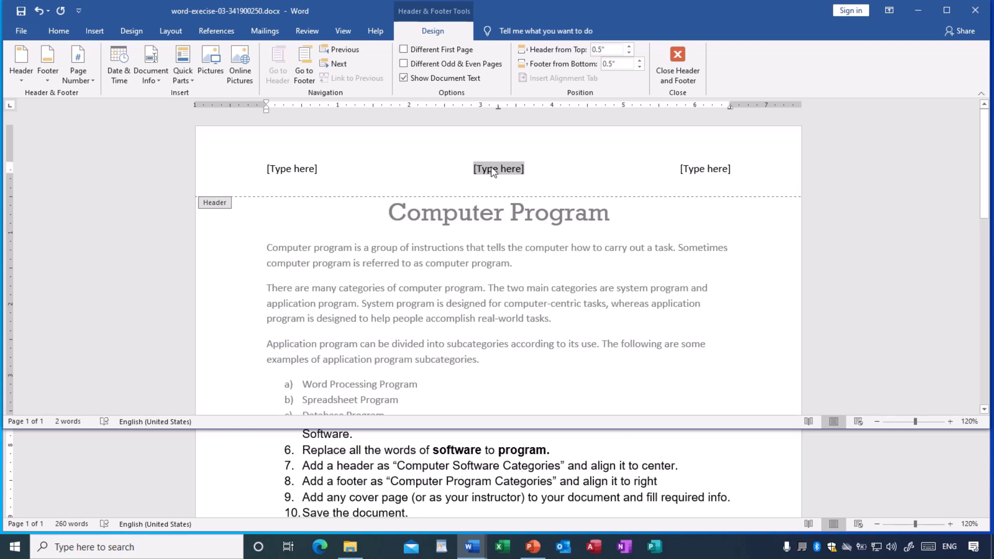
{"action": "key", "text": "Delete"}
{"action": "type", "text": "Com"}
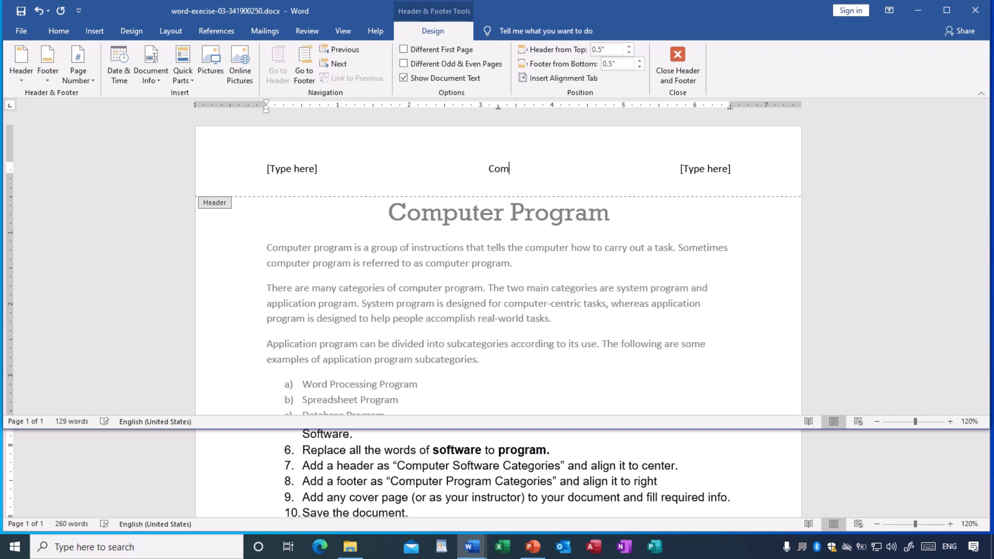
{"action": "type", "text": "puter Software C"}
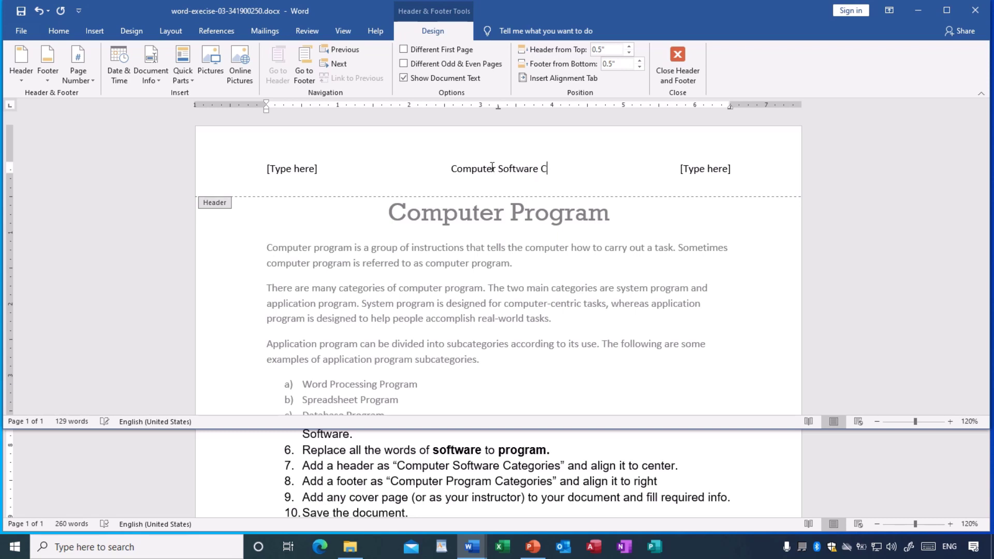
{"action": "type", "text": "ategories"}
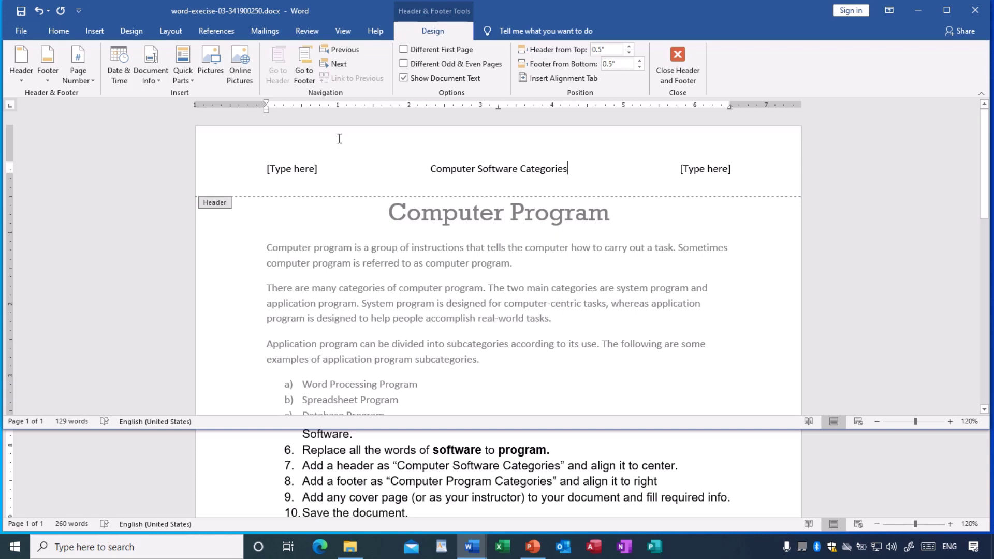
Step: Delete the left and right [Type here] header placeholders
{"action": "left_click", "coordinate": [280, 169]}
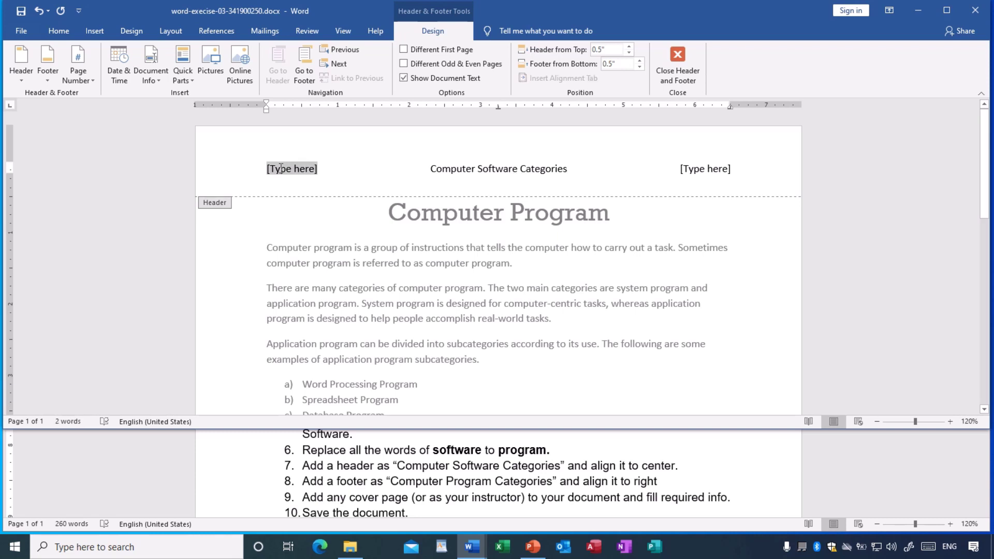
{"action": "key", "text": "Delete"}
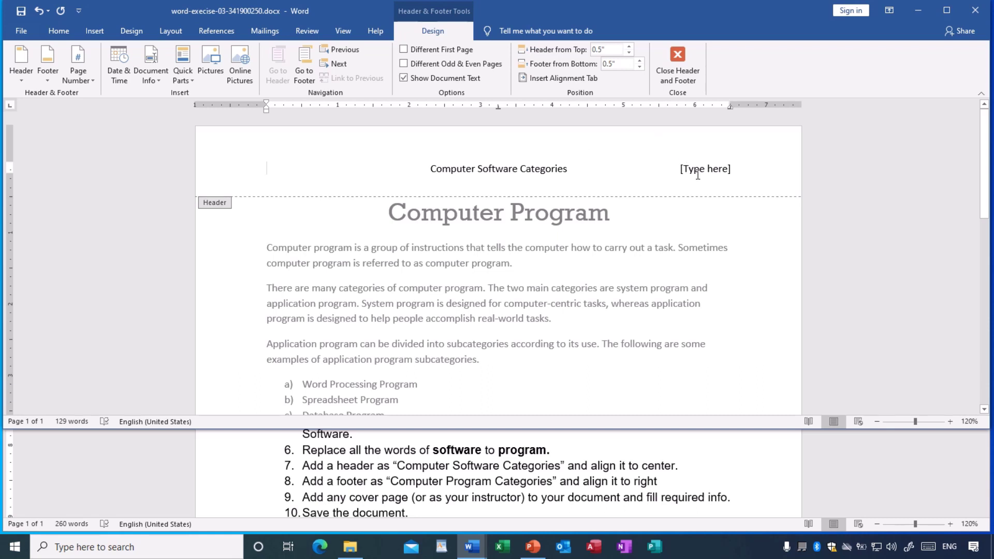
{"action": "left_click", "coordinate": [698, 175]}
{"action": "key", "text": "Delete"}
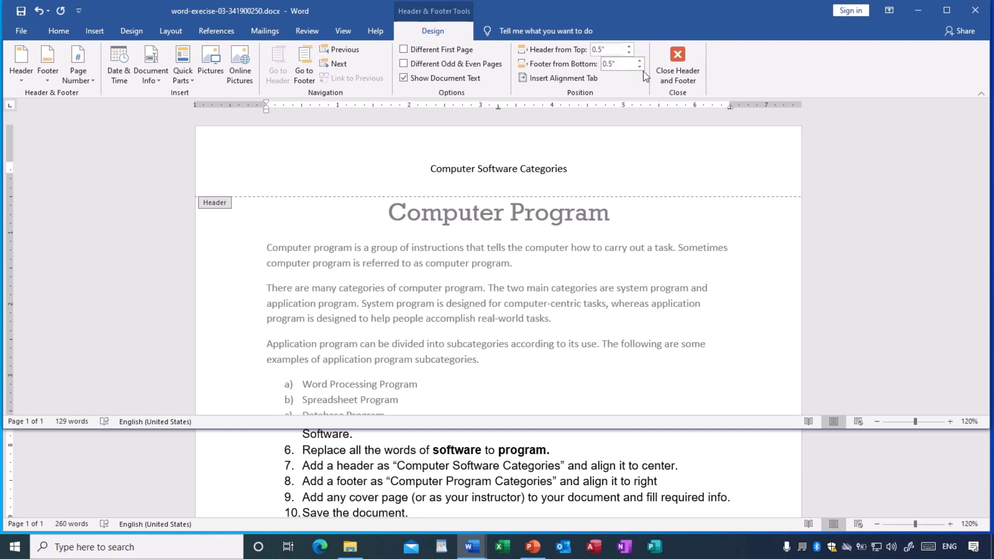
Step: Close Header and Footer editing and switch to the Insert tab
{"action": "left_click", "coordinate": [682, 71]}
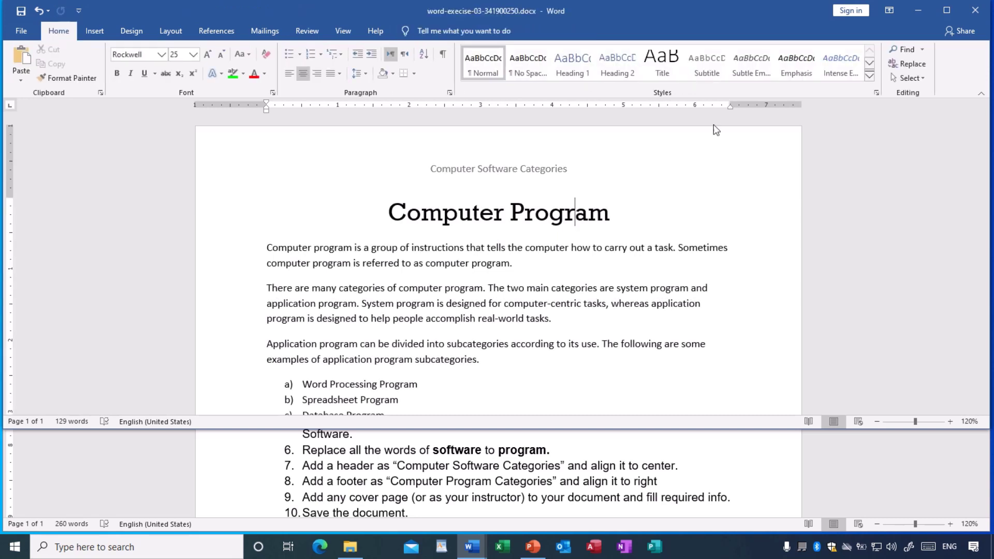
{"action": "scroll", "coordinate": [622, 155], "scroll_direction": "down", "scroll_amount": 1}
{"action": "scroll", "coordinate": [572, 171], "scroll_direction": "up", "scroll_amount": 1}
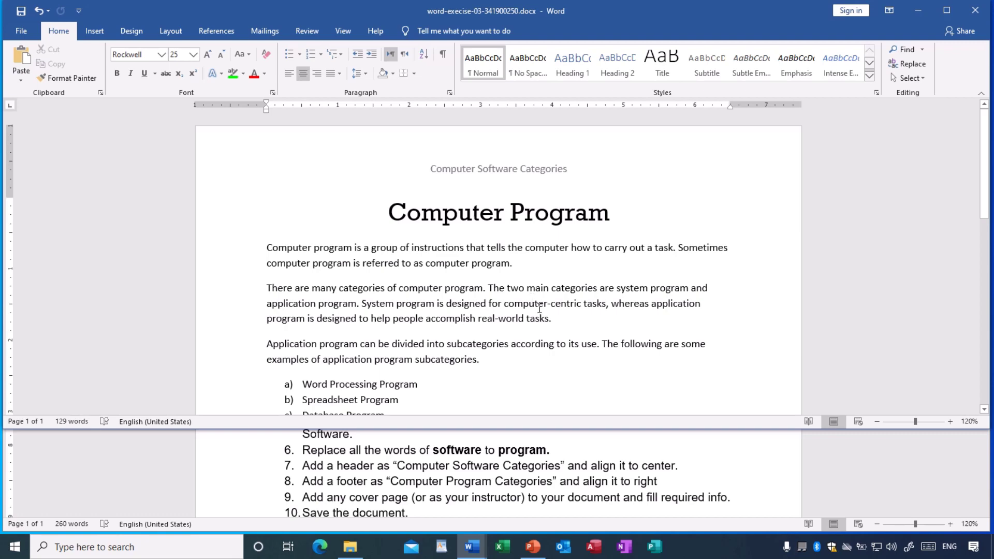
{"action": "scroll", "coordinate": [539, 309], "scroll_direction": "down", "scroll_amount": 5}
{"action": "scroll", "coordinate": [539, 310], "scroll_direction": "up", "scroll_amount": 4}
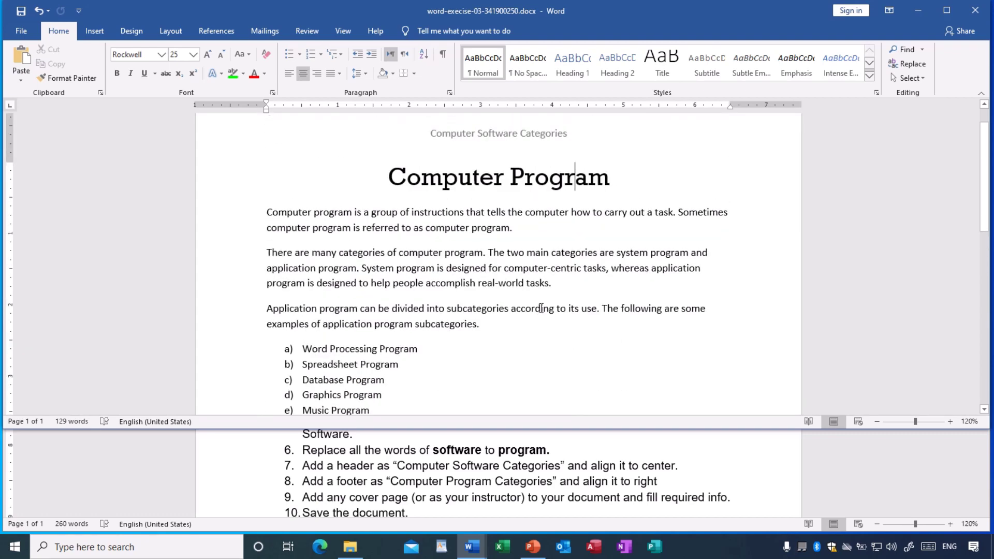
{"action": "left_click", "coordinate": [95, 32]}
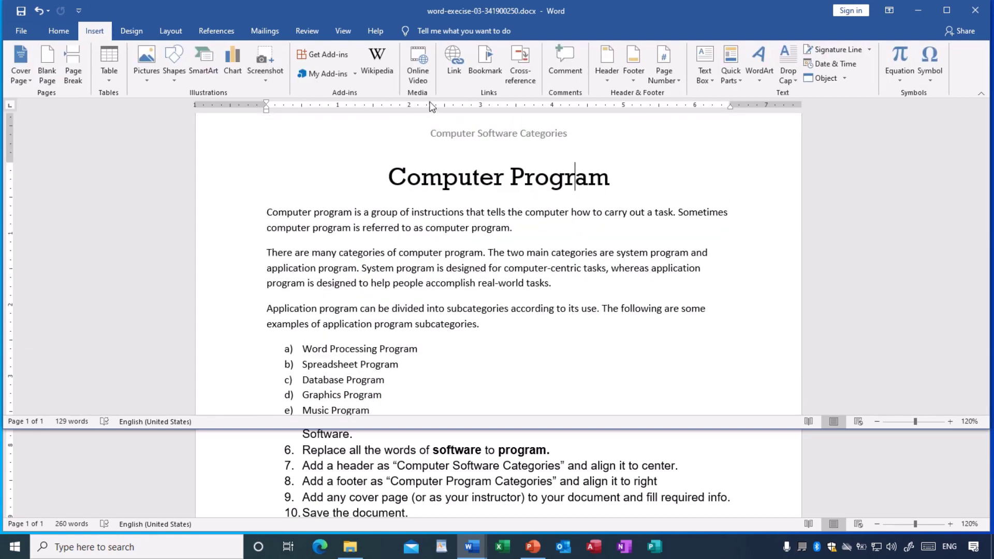
Step: Open the Footer gallery and scroll through the built-in footer designs
{"action": "left_click", "coordinate": [633, 78]}
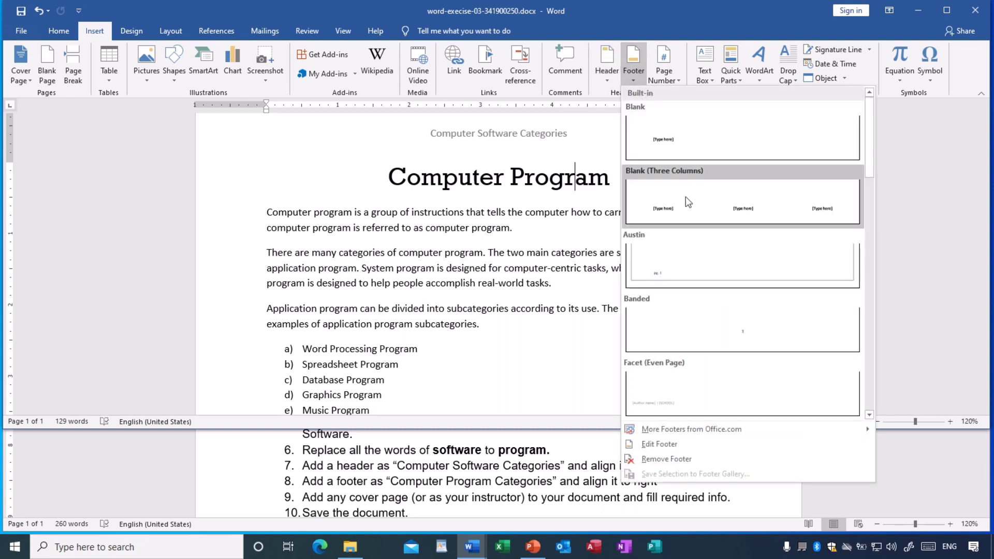
{"action": "scroll", "coordinate": [698, 275], "scroll_direction": "down", "scroll_amount": 5}
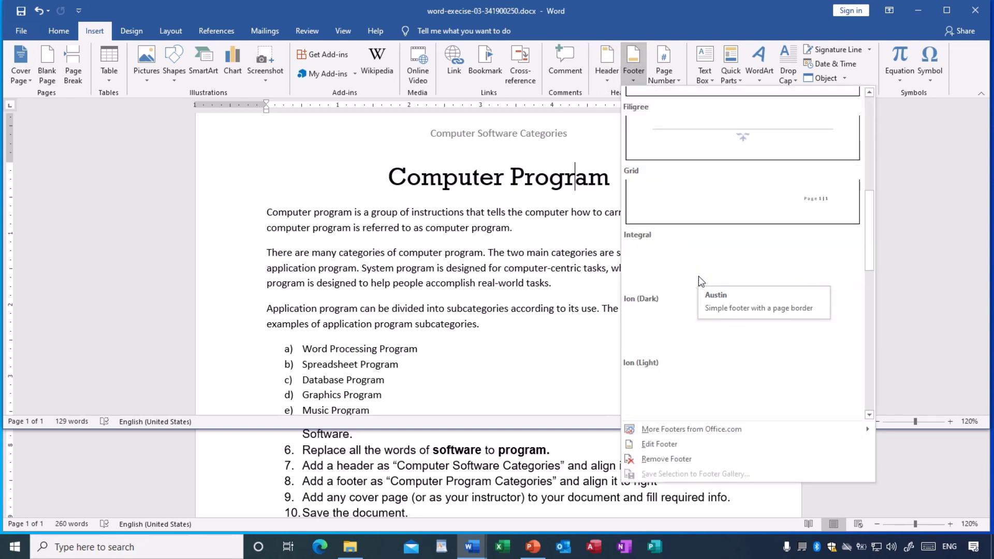
{"action": "scroll", "coordinate": [698, 275], "scroll_direction": "down", "scroll_amount": 6}
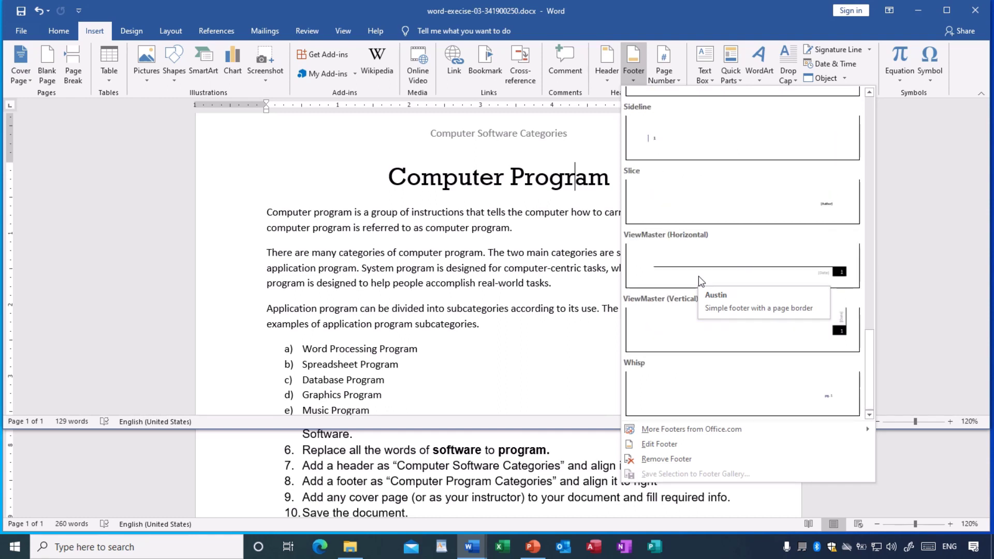
{"action": "scroll", "coordinate": [698, 276], "scroll_direction": "up", "scroll_amount": 12}
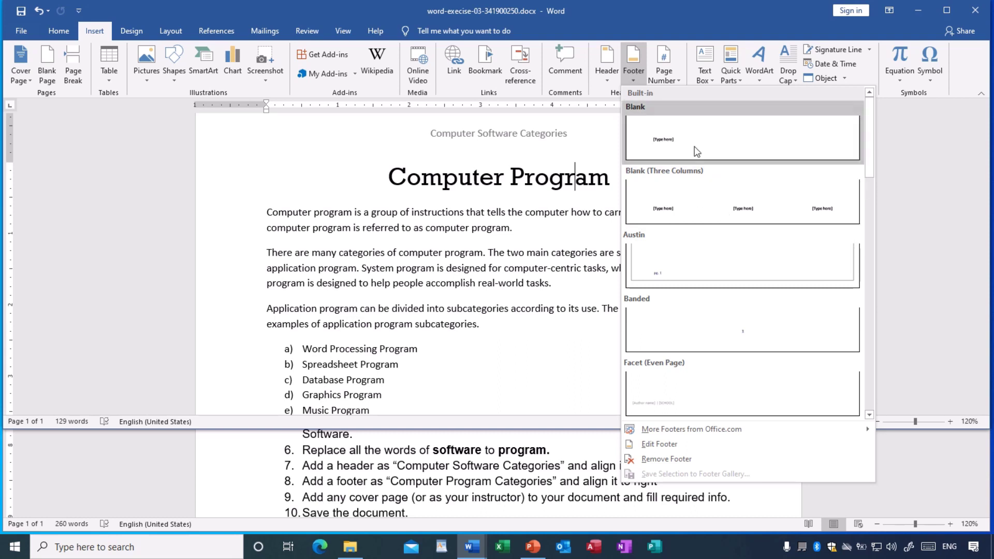
Step: Insert a Blank (Three Columns) footer and delete its left and middle placeholders
{"action": "left_click", "coordinate": [707, 200]}
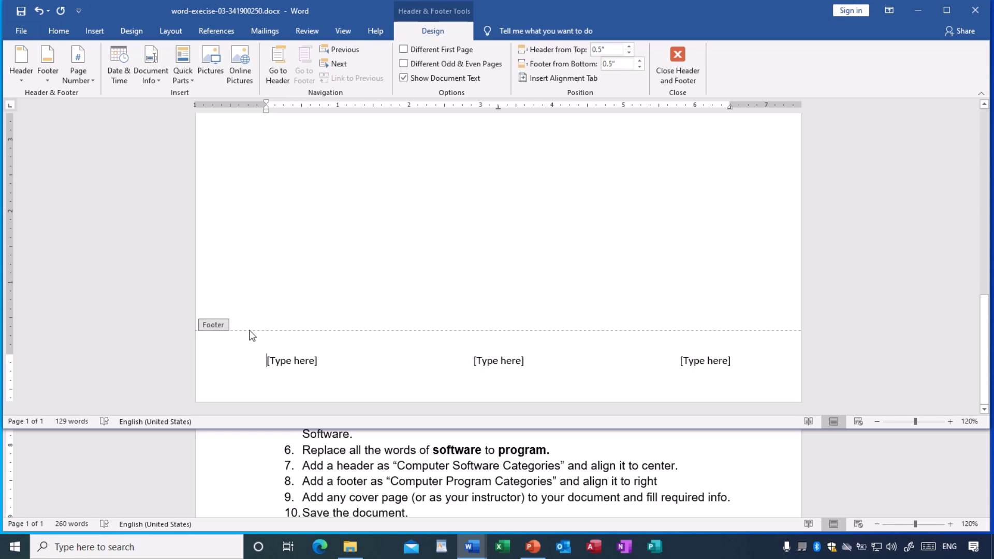
{"action": "left_click", "coordinate": [292, 361]}
{"action": "key", "text": "BackSpace"}
{"action": "left_click", "coordinate": [479, 361]}
{"action": "key", "text": "BackSpace"}
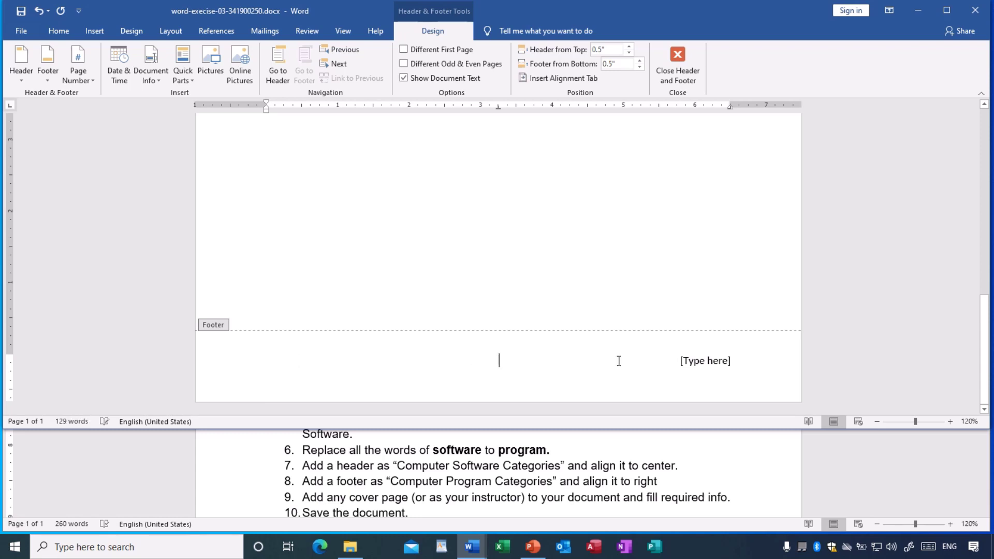
Step: Replace the right footer placeholder with 'Computer Program Categories'
{"action": "left_click", "coordinate": [693, 365]}
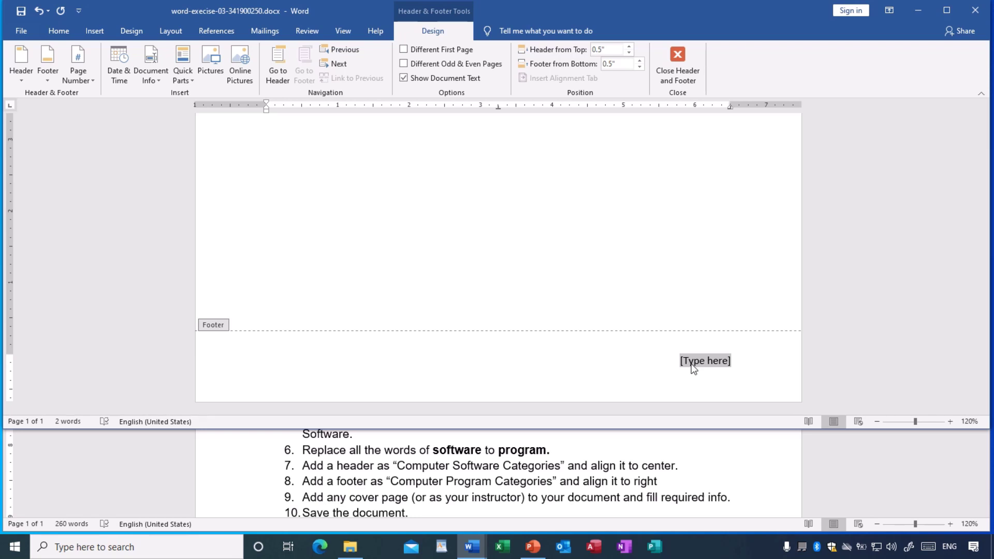
{"action": "key", "text": "BackSpace"}
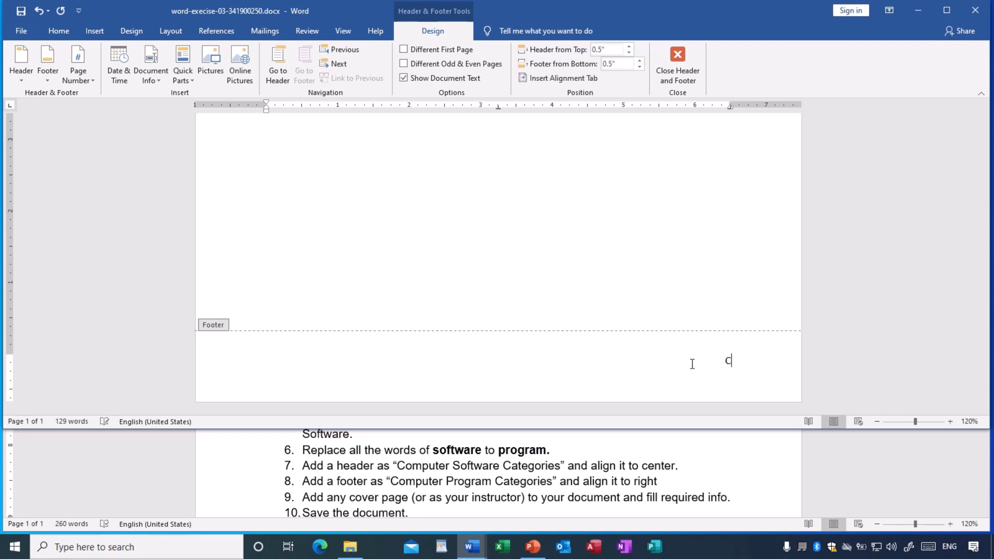
{"action": "type", "text": "Comp"}
{"action": "type", "text": "uetr"}
{"action": "key", "text": "BackSpace"}
{"action": "key", "text": "BackSpace"}
{"action": "key", "text": "BackSpace"}
{"action": "key", "text": "BackSpace"}
{"action": "type", "text": "uter Program "}
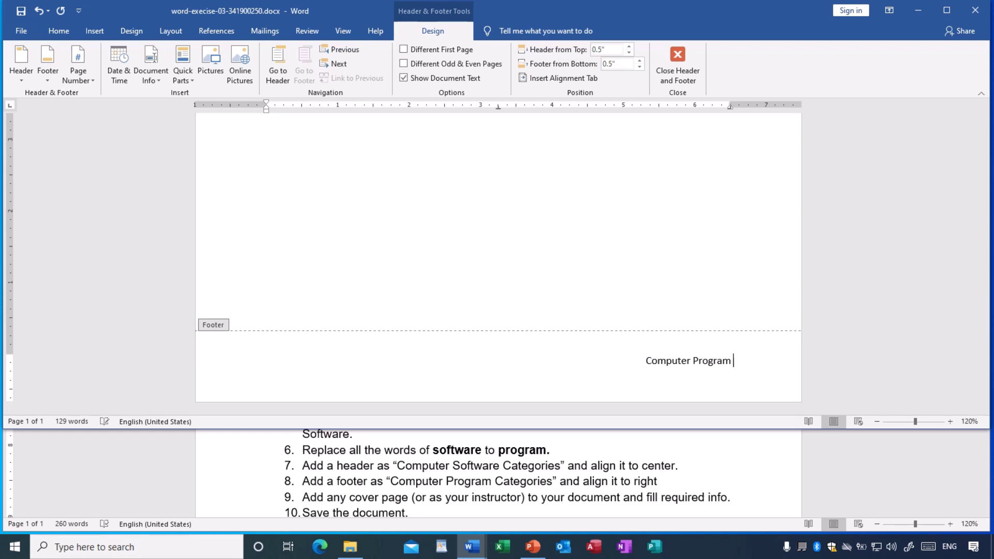
{"action": "type", "text": "Ca"}
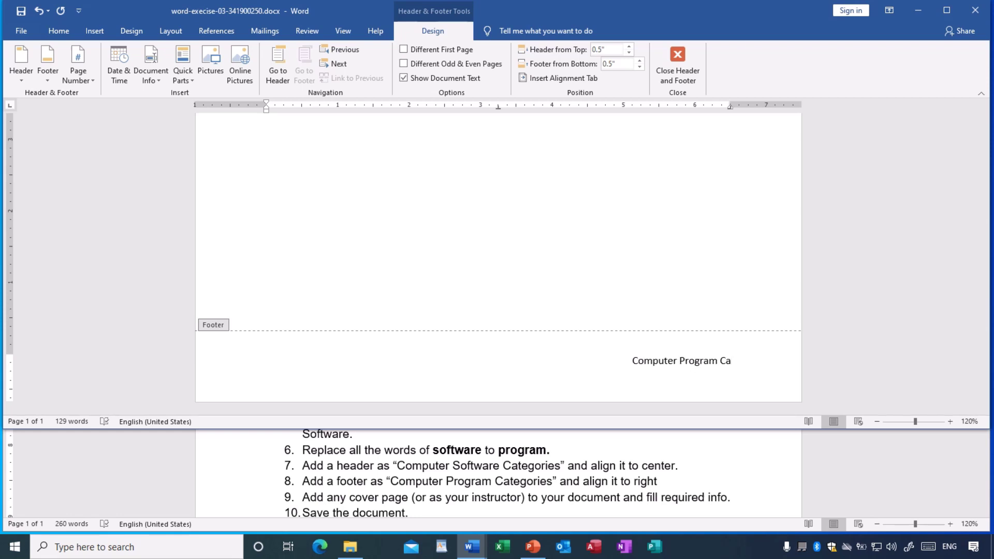
{"action": "type", "text": "tegori"}
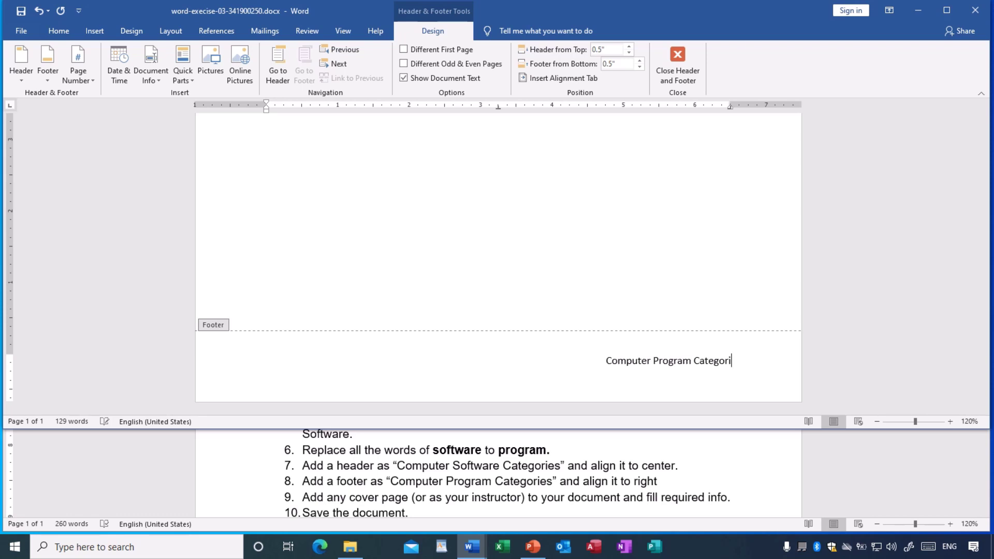
{"action": "type", "text": "es"}
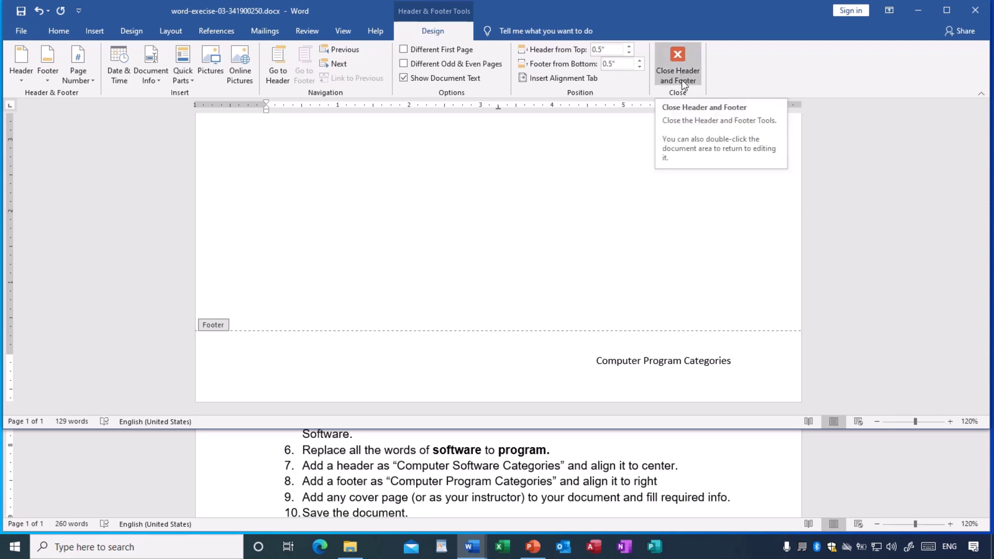
Step: Center the 'Computer Software Categories' header from the Home tab and close header and footer editing
{"action": "left_click", "coordinate": [59, 32]}
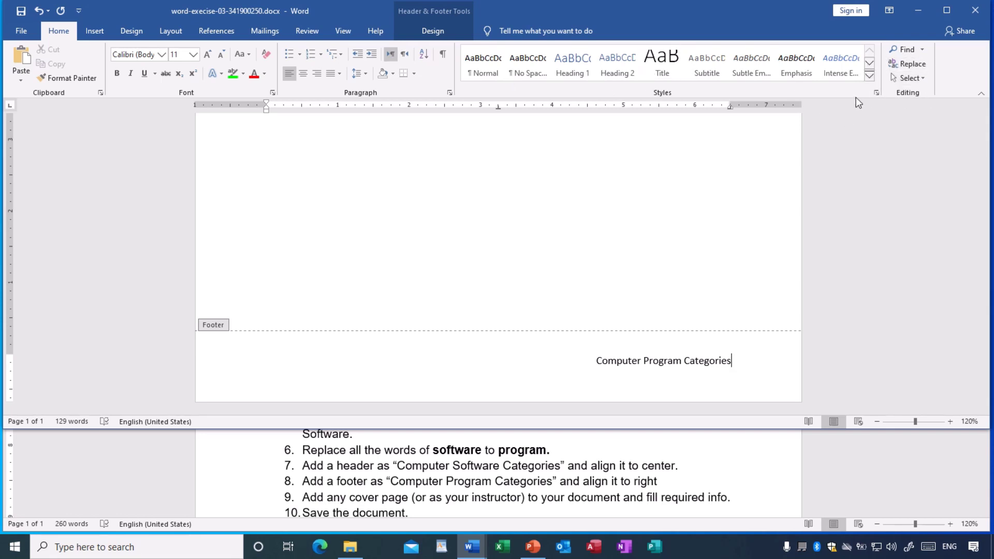
{"action": "left_click", "coordinate": [427, 32]}
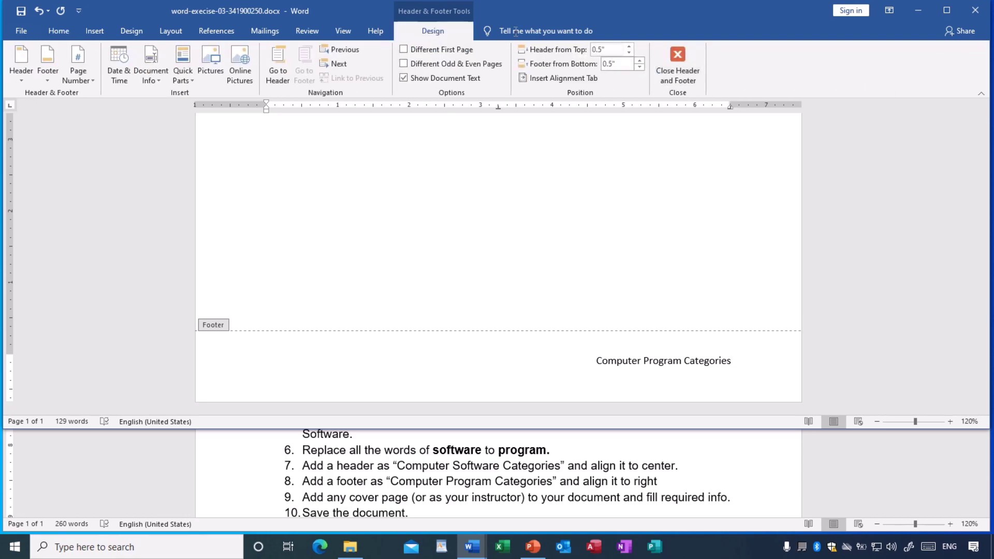
{"action": "left_click", "coordinate": [679, 67]}
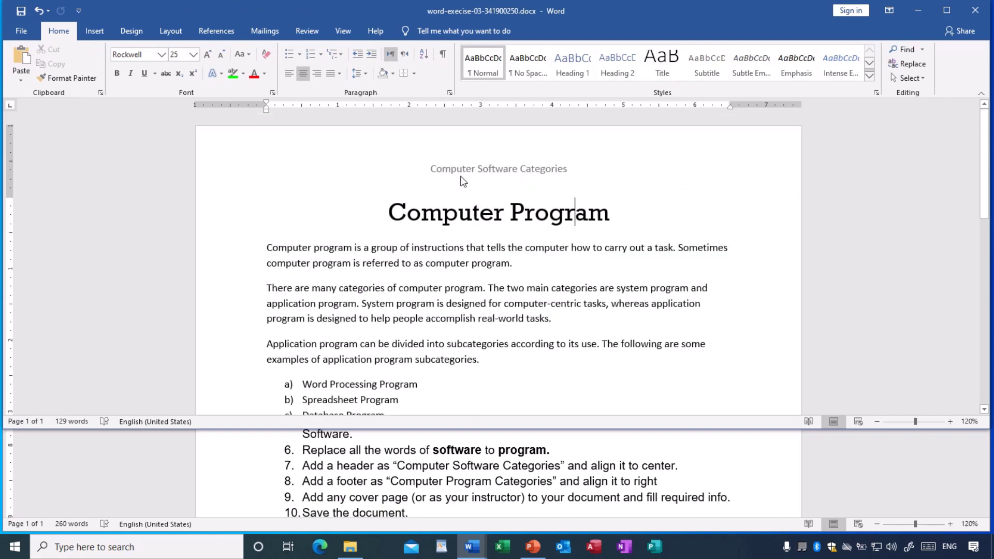
Step: Check the header and footer on the page, then save the document
{"action": "scroll", "coordinate": [582, 192], "scroll_direction": "down", "scroll_amount": 3}
{"action": "scroll", "coordinate": [583, 188], "scroll_direction": "down", "scroll_amount": 12}
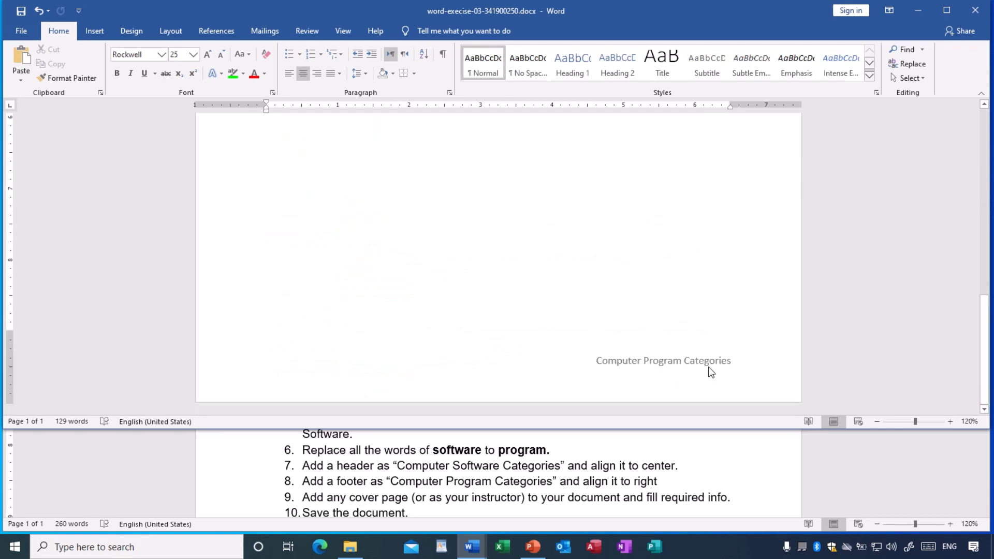
{"action": "scroll", "coordinate": [622, 287], "scroll_direction": "up", "scroll_amount": 12}
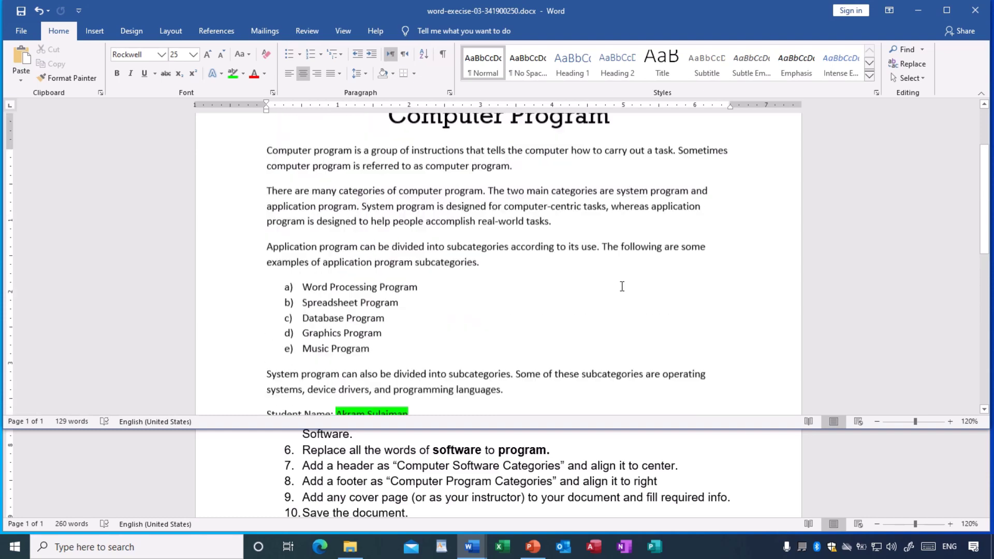
{"action": "scroll", "coordinate": [622, 287], "scroll_direction": "up", "scroll_amount": 1}
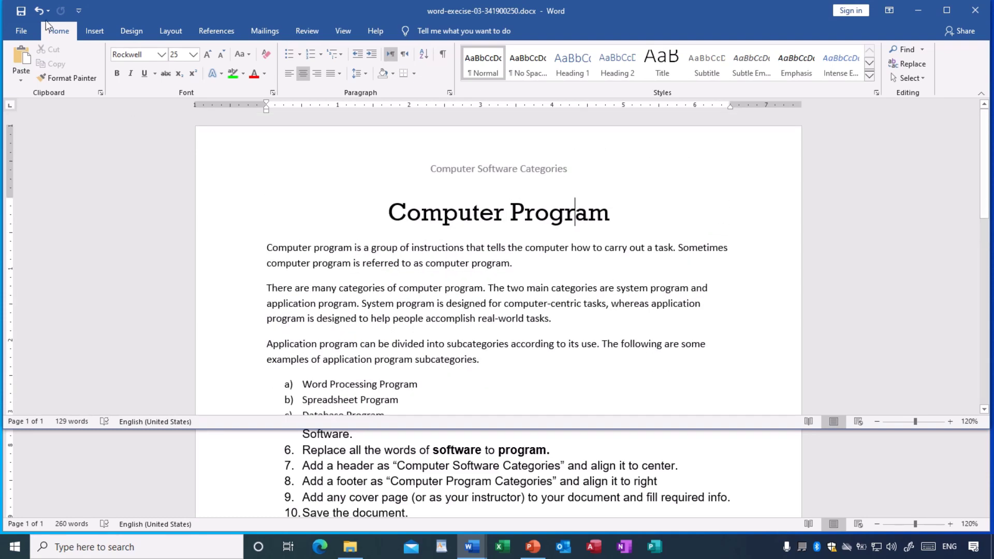
{"action": "left_click", "coordinate": [21, 11]}
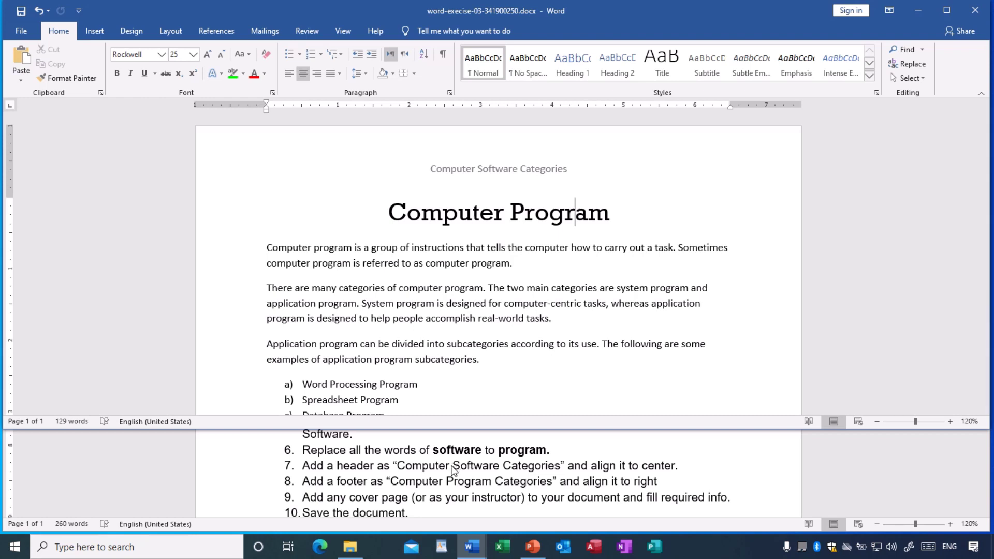
Step: Put the insertion point at the start of the title and switch to the Insert tab
{"action": "scroll", "coordinate": [453, 471], "scroll_direction": "down", "scroll_amount": 1}
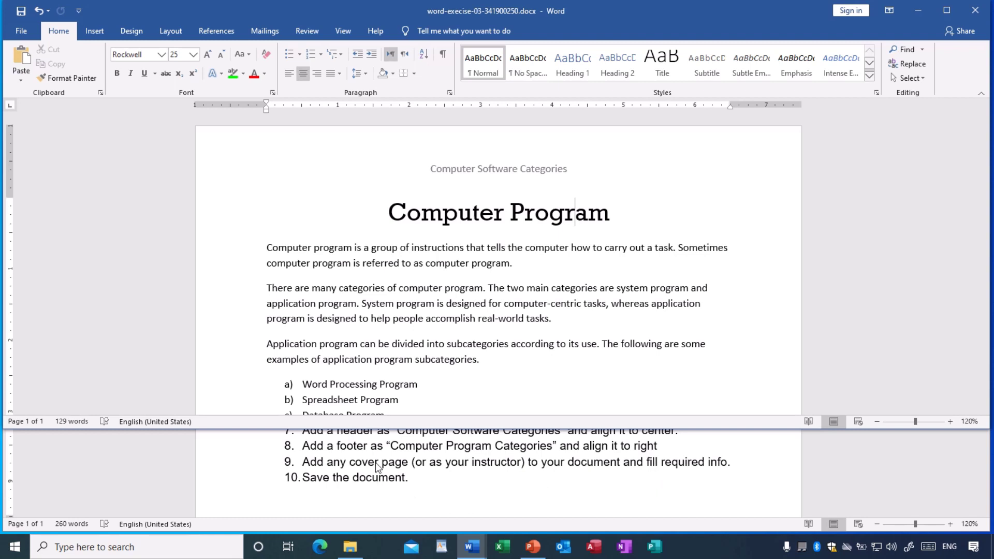
{"action": "left_click", "coordinate": [357, 318]}
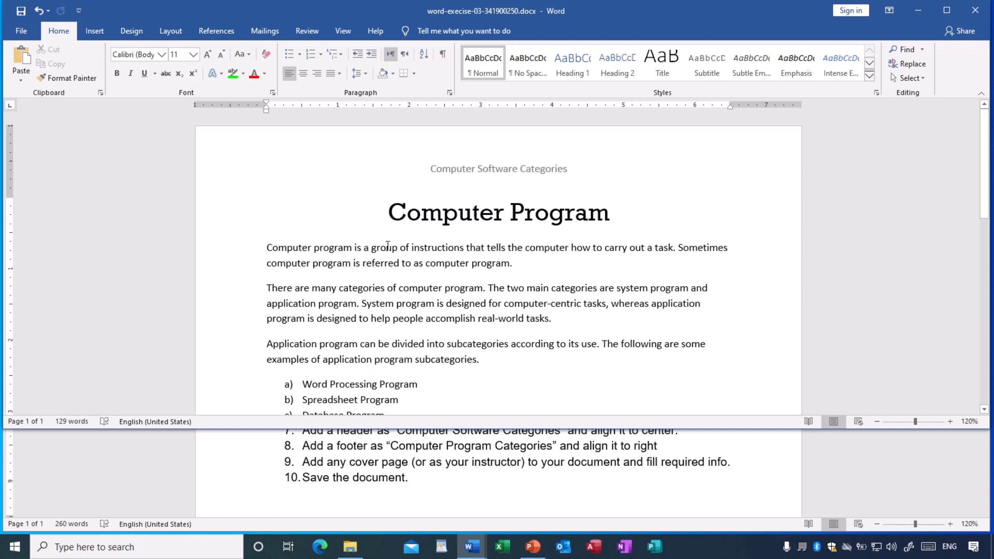
{"action": "left_click", "coordinate": [365, 226]}
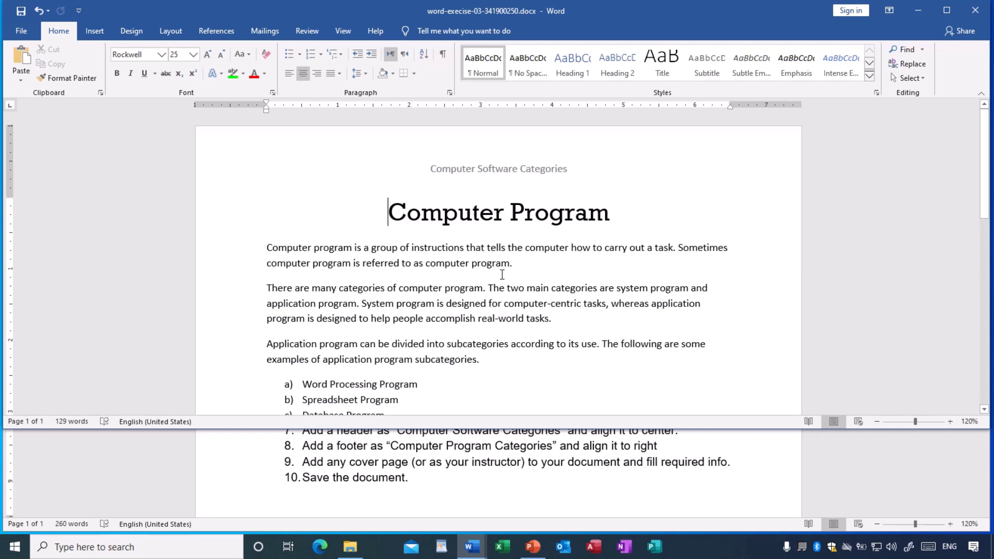
{"action": "scroll", "coordinate": [502, 276], "scroll_direction": "down", "scroll_amount": 2}
{"action": "scroll", "coordinate": [502, 276], "scroll_direction": "down", "scroll_amount": 6}
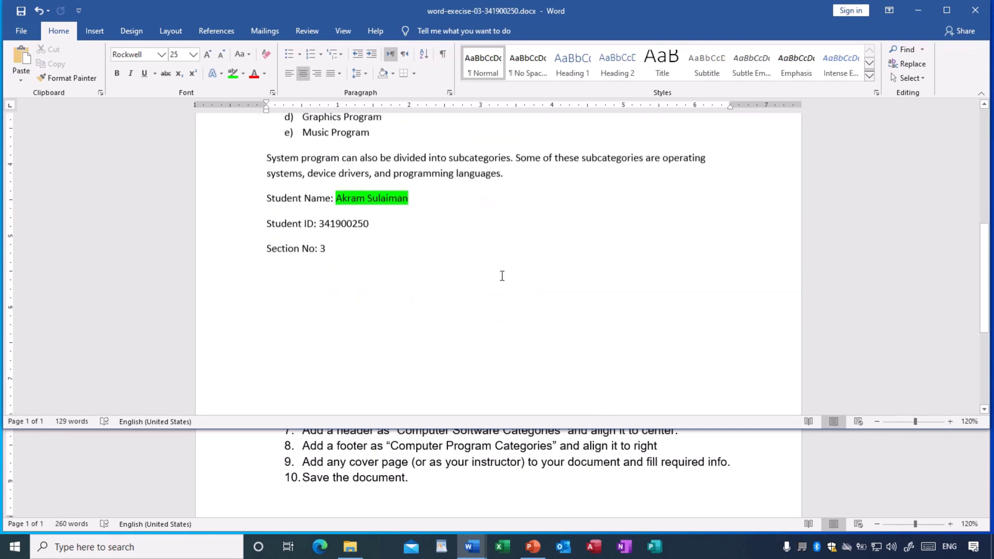
{"action": "scroll", "coordinate": [502, 276], "scroll_direction": "down", "scroll_amount": 4}
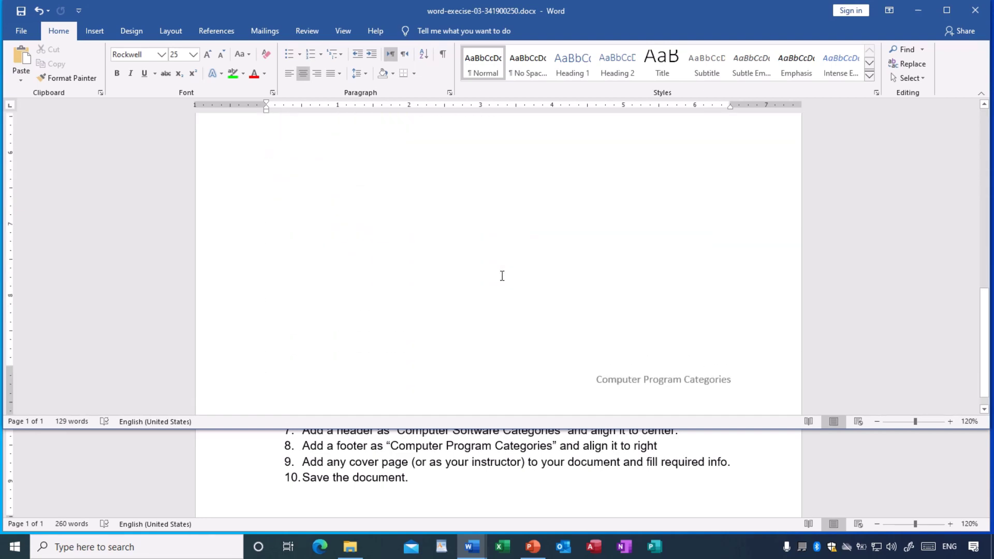
{"action": "scroll", "coordinate": [502, 276], "scroll_direction": "up", "scroll_amount": 5}
{"action": "scroll", "coordinate": [502, 276], "scroll_direction": "up", "scroll_amount": 6}
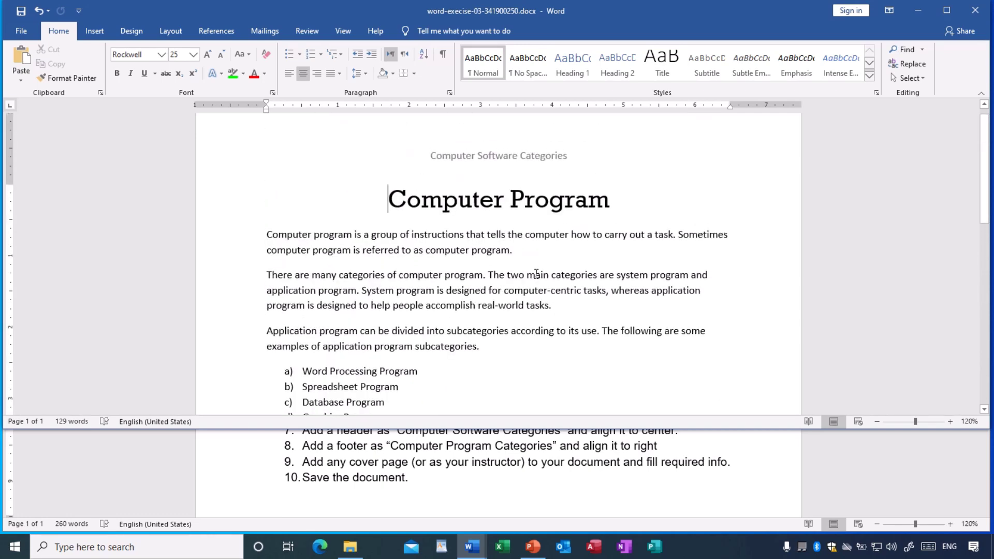
{"action": "scroll", "coordinate": [536, 275], "scroll_direction": "up", "scroll_amount": 1}
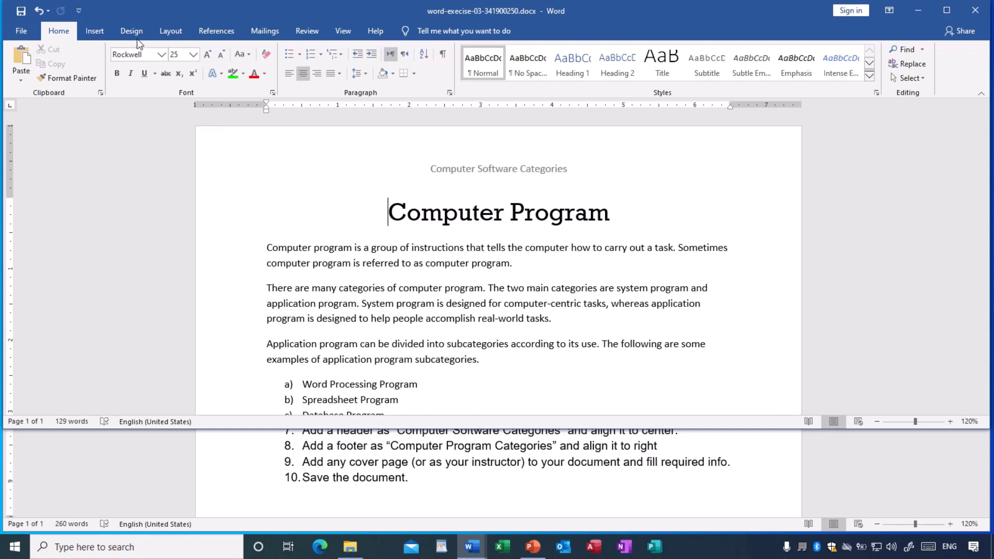
{"action": "left_click", "coordinate": [95, 33]}
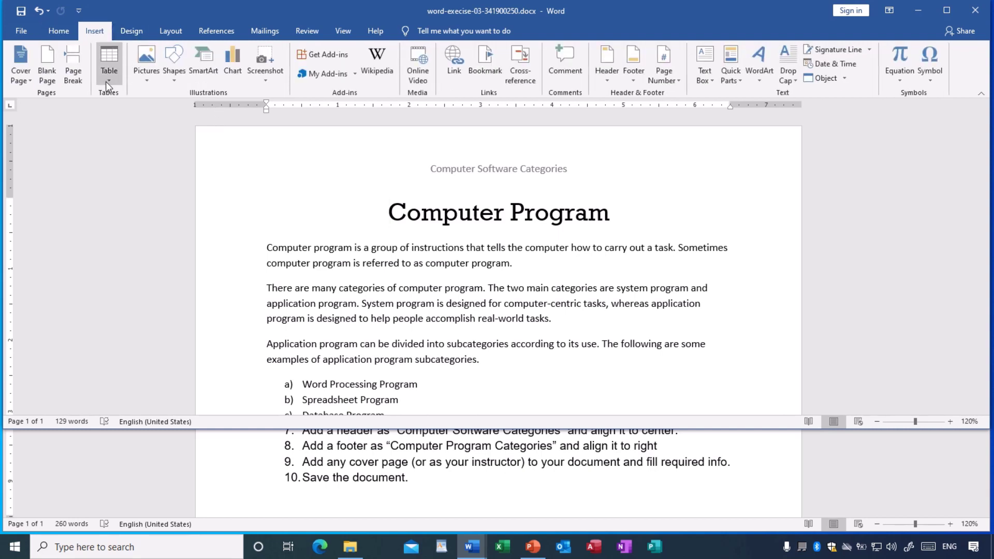
Step: Insert the Motion design from the Built-in Cover Page gallery
{"action": "left_click", "coordinate": [22, 83]}
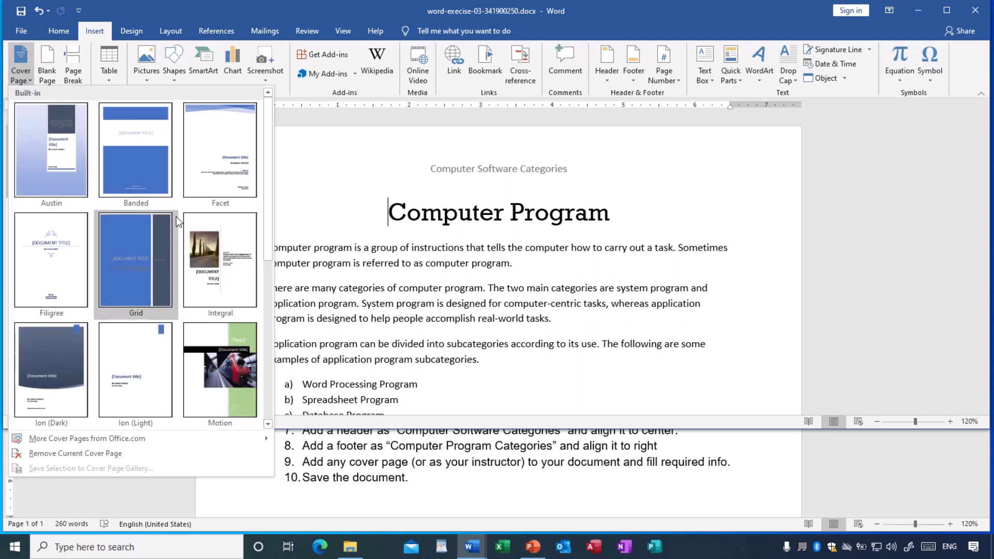
{"action": "scroll", "coordinate": [176, 220], "scroll_direction": "down", "scroll_amount": 3}
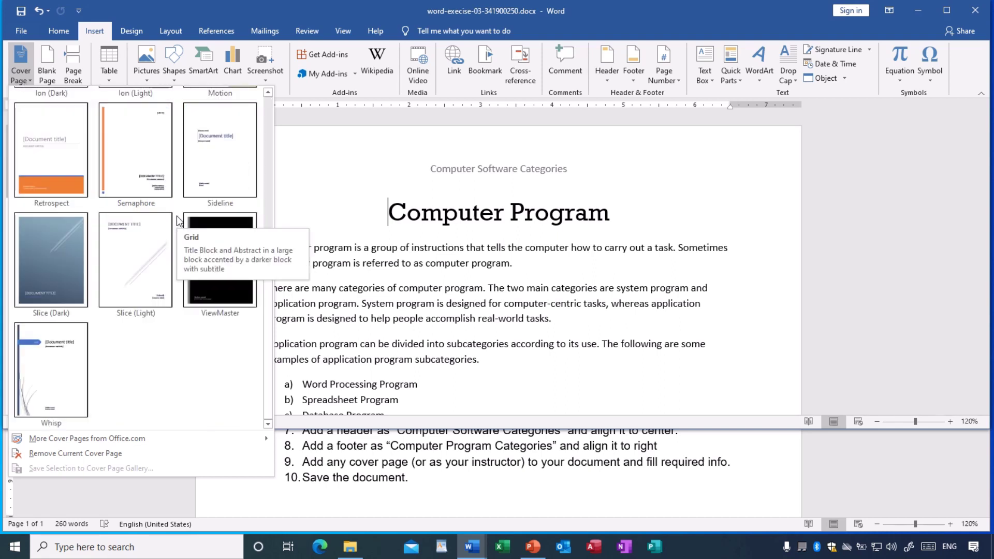
{"action": "scroll", "coordinate": [176, 219], "scroll_direction": "up", "scroll_amount": 3}
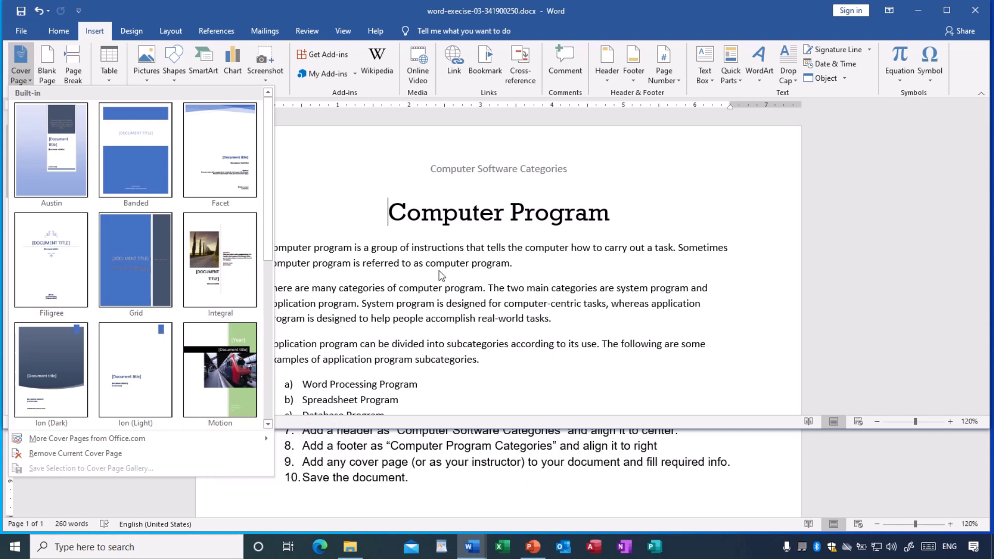
{"action": "left_click", "coordinate": [241, 366]}
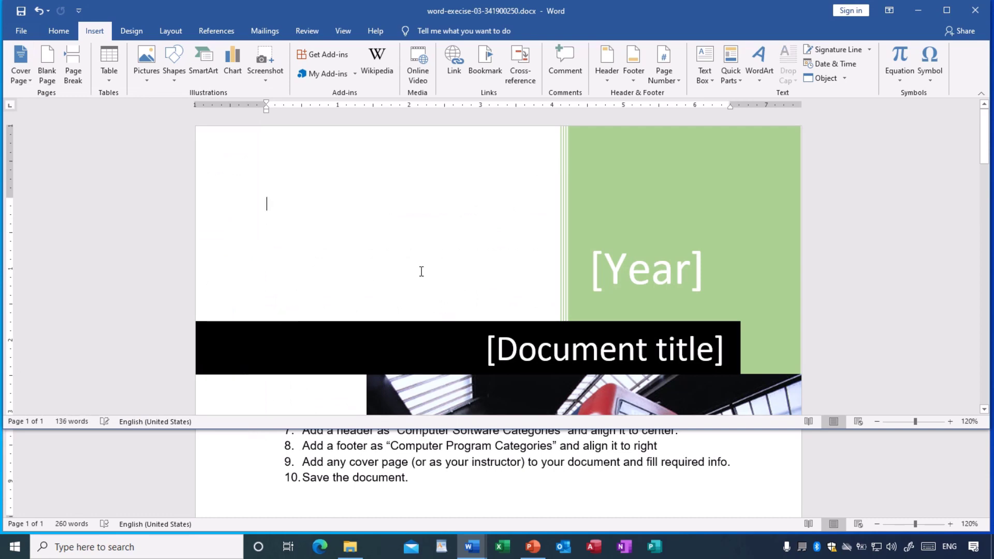
{"action": "scroll", "coordinate": [446, 271], "scroll_direction": "down", "scroll_amount": 3}
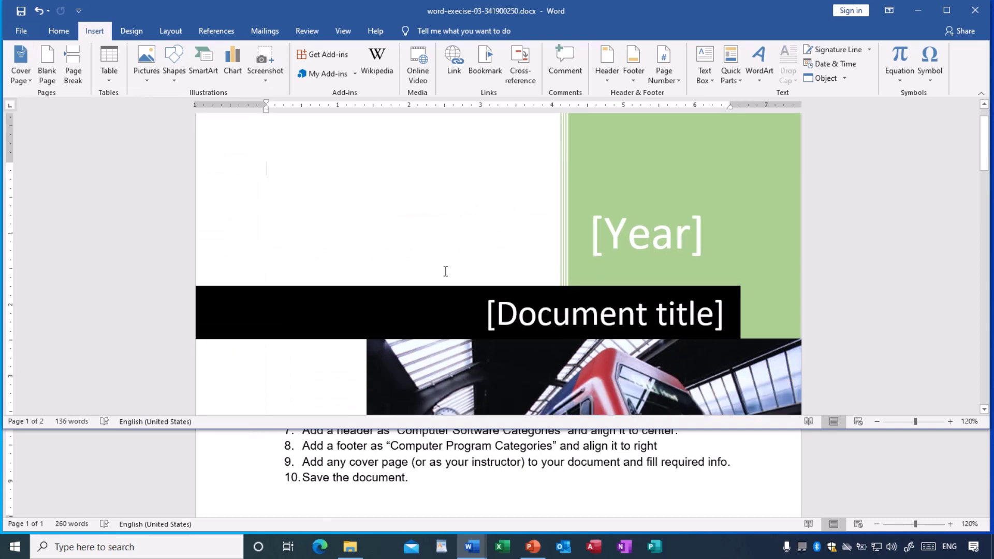
{"action": "scroll", "coordinate": [445, 272], "scroll_direction": "down", "scroll_amount": 10}
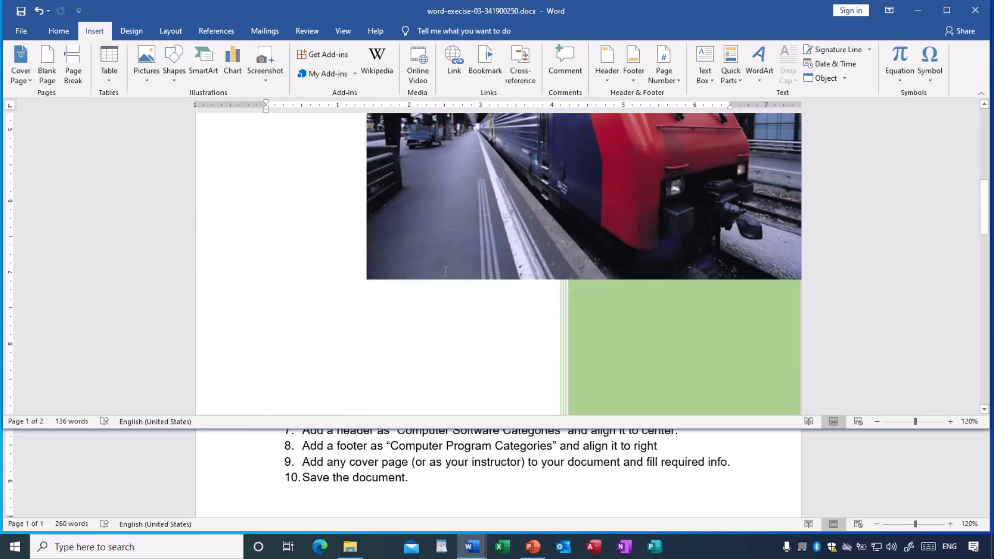
{"action": "scroll", "coordinate": [445, 271], "scroll_direction": "down", "scroll_amount": 1}
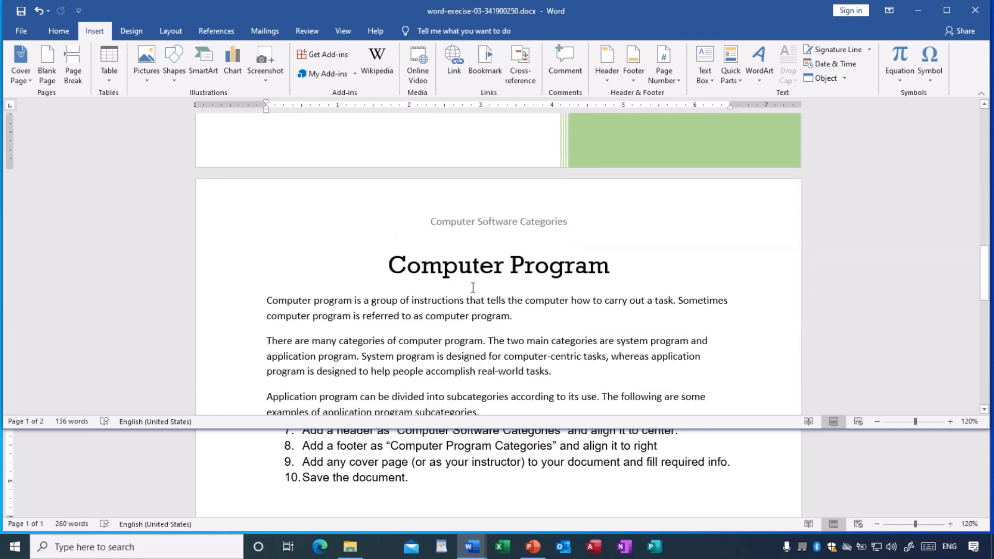
{"action": "scroll", "coordinate": [473, 288], "scroll_direction": "down", "scroll_amount": 8}
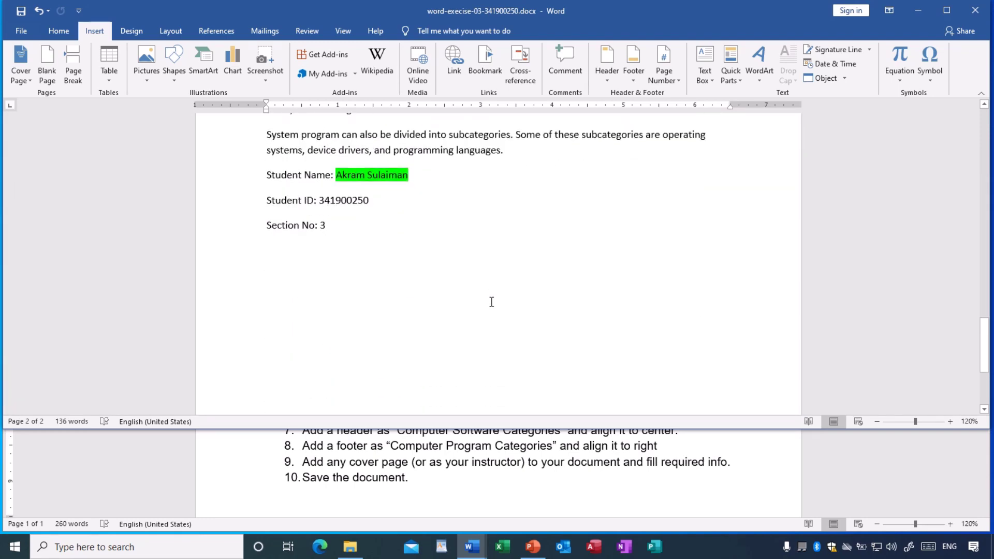
{"action": "scroll", "coordinate": [491, 302], "scroll_direction": "up", "scroll_amount": 18}
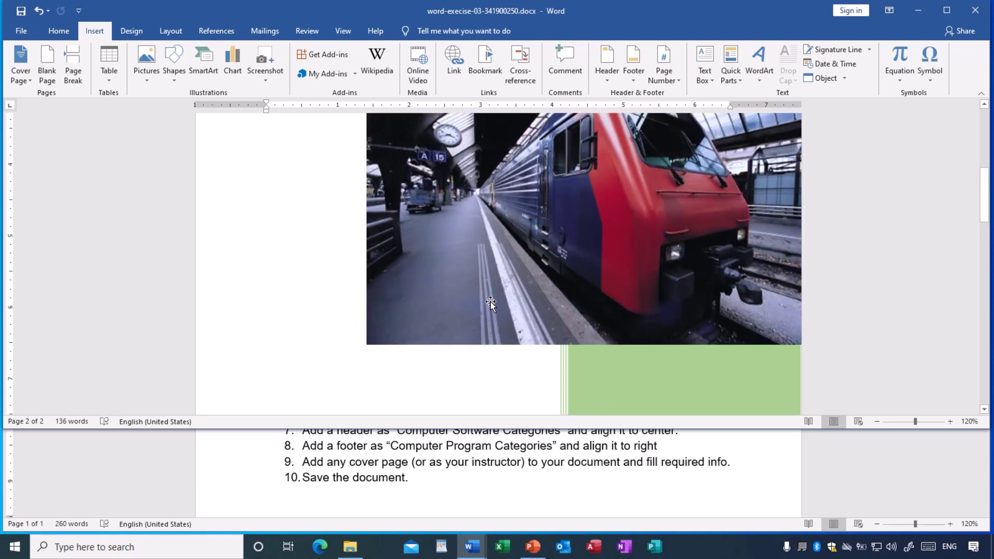
{"action": "scroll", "coordinate": [491, 302], "scroll_direction": "up", "scroll_amount": 7}
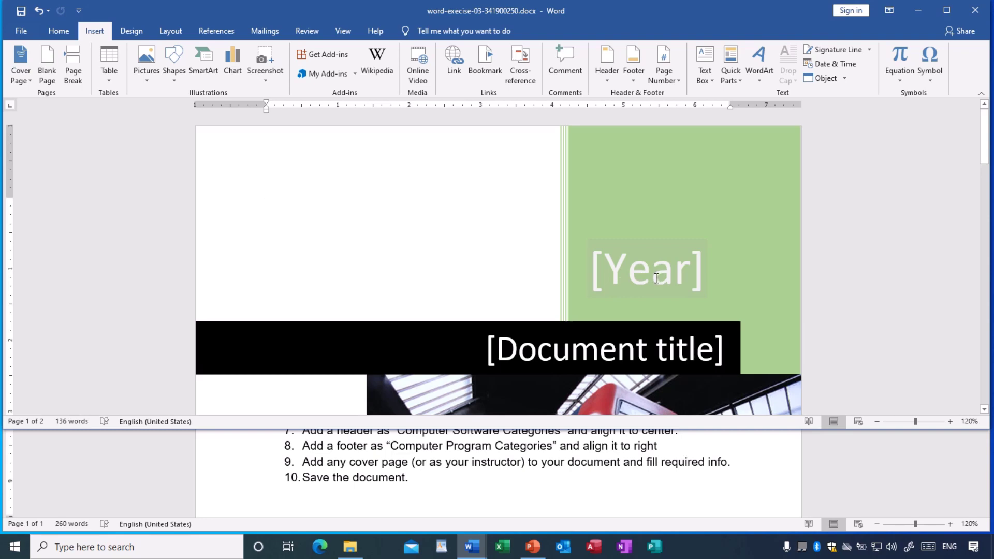
{"action": "scroll", "coordinate": [675, 346], "scroll_direction": "down", "scroll_amount": 4}
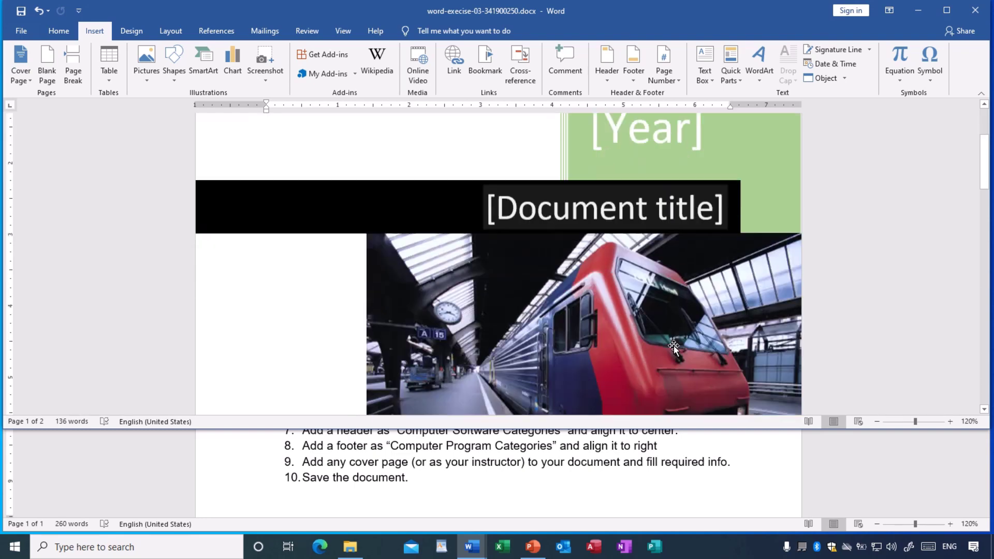
{"action": "scroll", "coordinate": [674, 347], "scroll_direction": "down", "scroll_amount": 3}
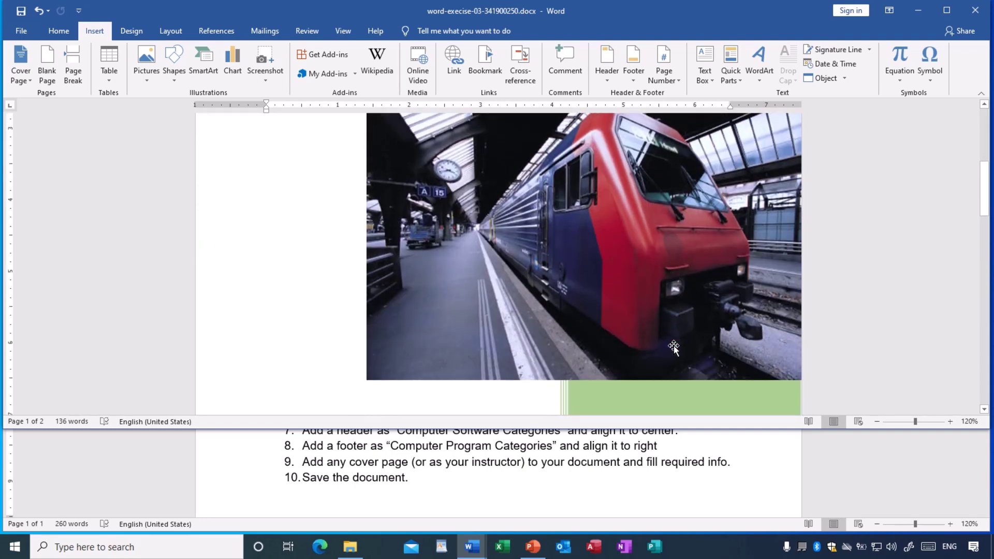
{"action": "scroll", "coordinate": [673, 347], "scroll_direction": "up", "scroll_amount": 4}
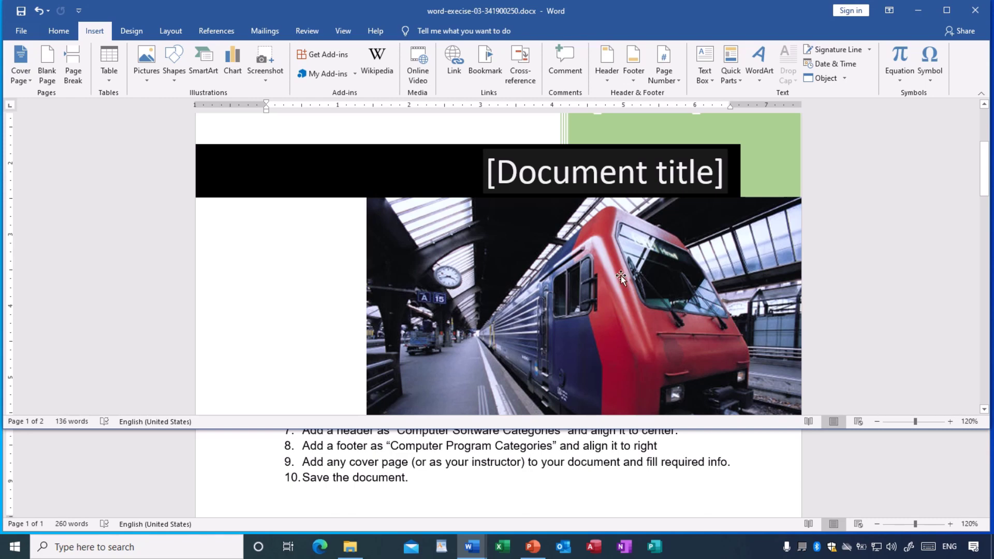
Step: Enter 2020 in the Motion cover page's [Year] field
{"action": "scroll", "coordinate": [620, 276], "scroll_direction": "up", "scroll_amount": 5}
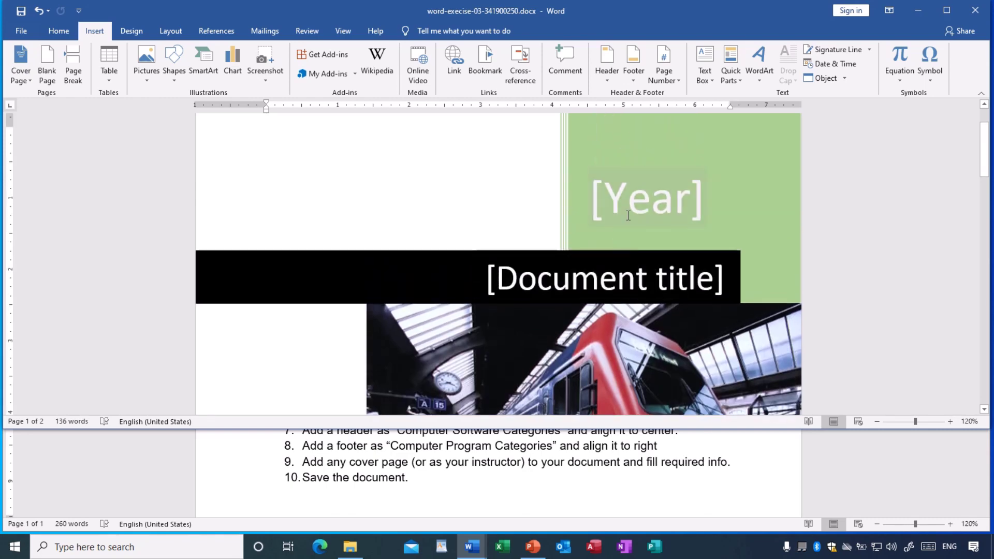
{"action": "left_click", "coordinate": [636, 207]}
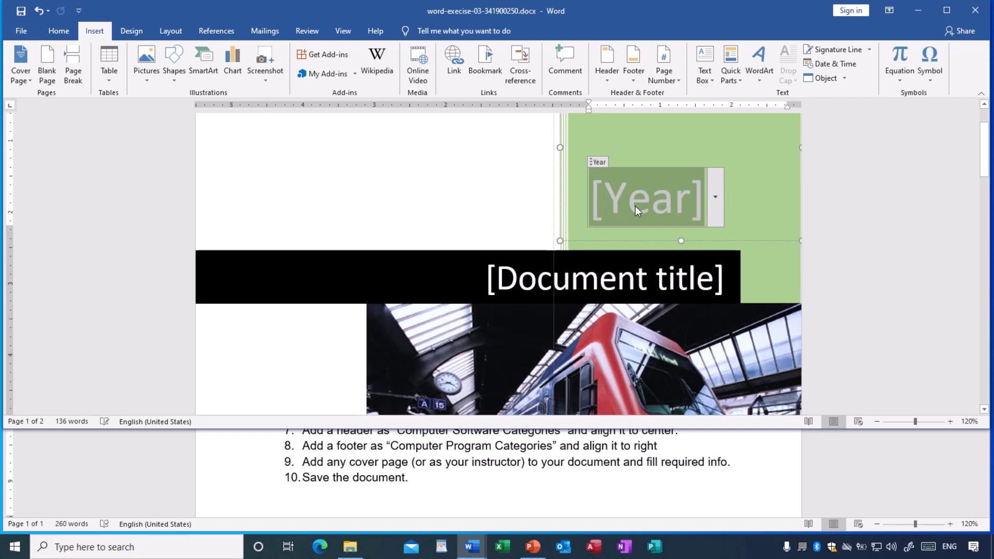
{"action": "left_click", "coordinate": [717, 196]}
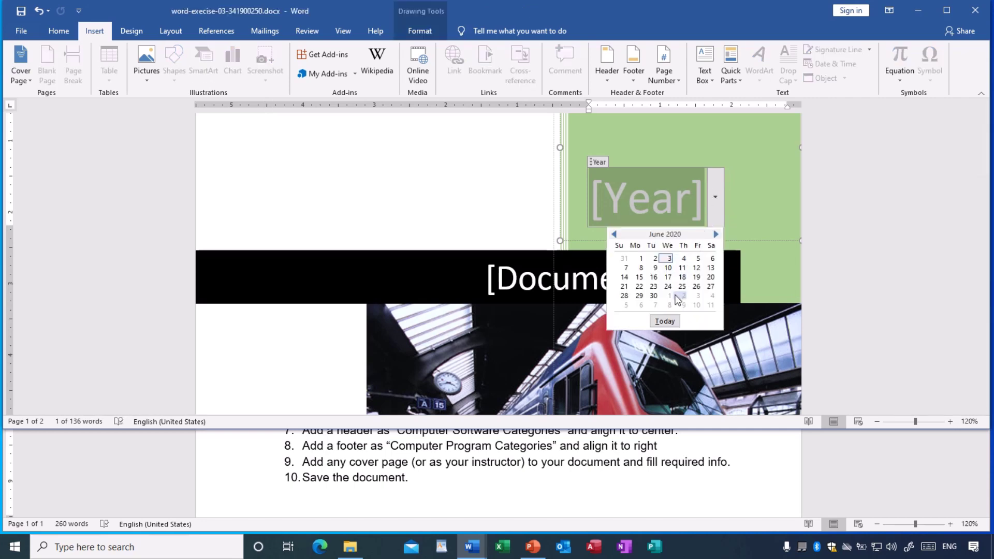
{"action": "left_click", "coordinate": [659, 218]}
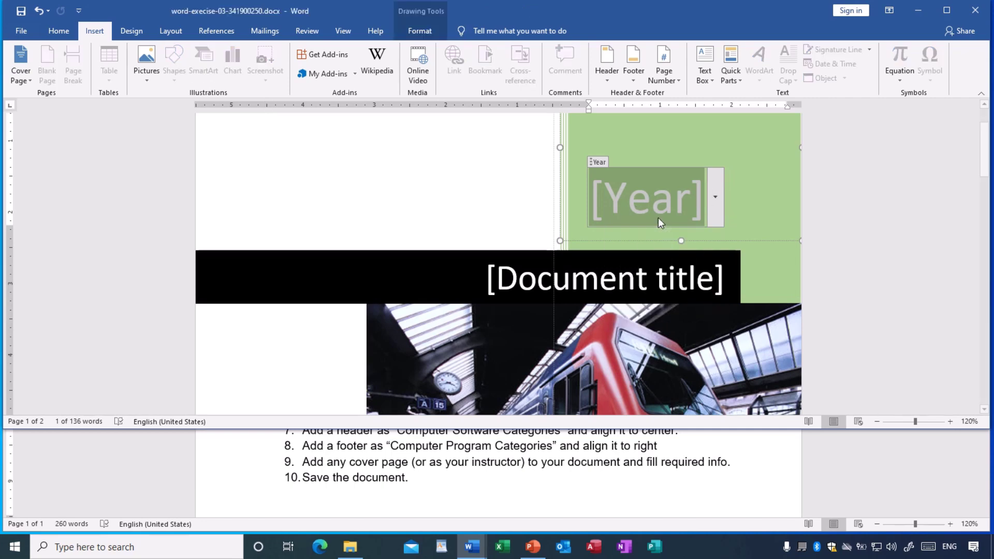
{"action": "type", "text": "2020"}
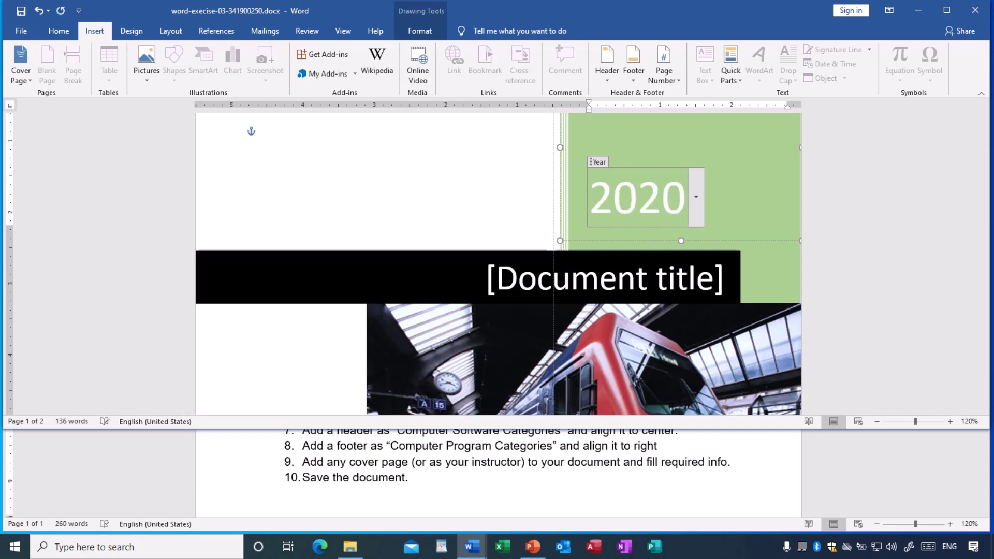
Step: Type 'Computer Software' into the cover page's [Document title] placeholder
{"action": "left_click", "coordinate": [623, 285]}
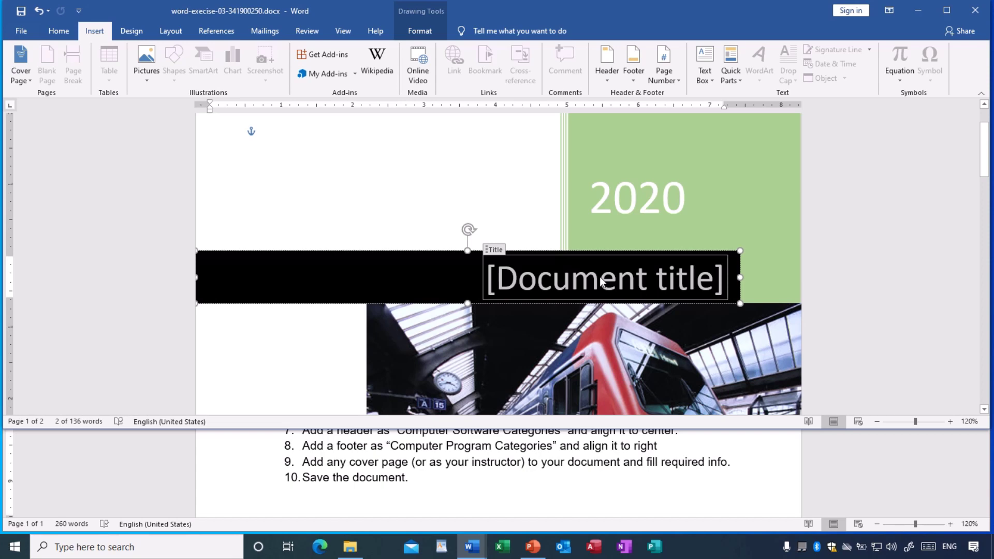
{"action": "type", "text": "C"}
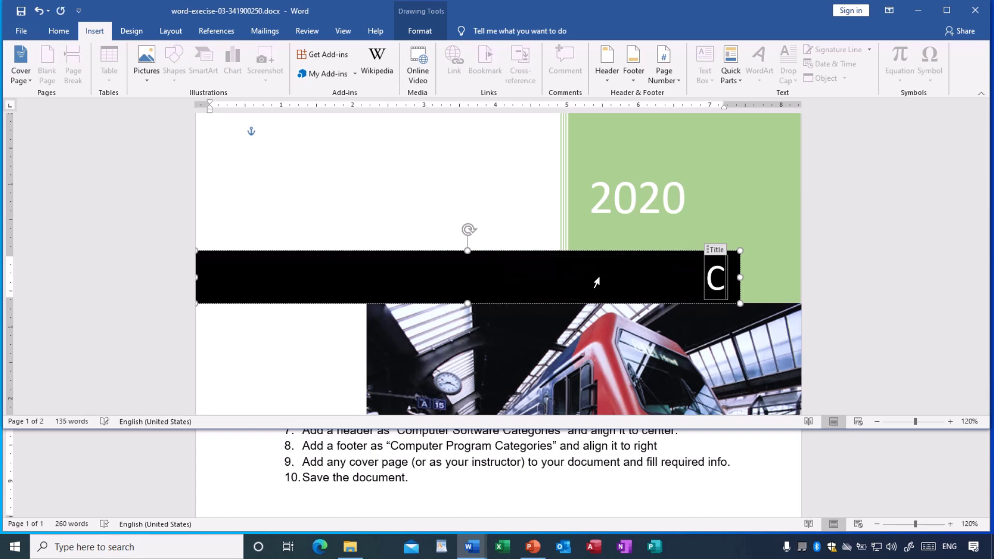
{"action": "type", "text": "omput"}
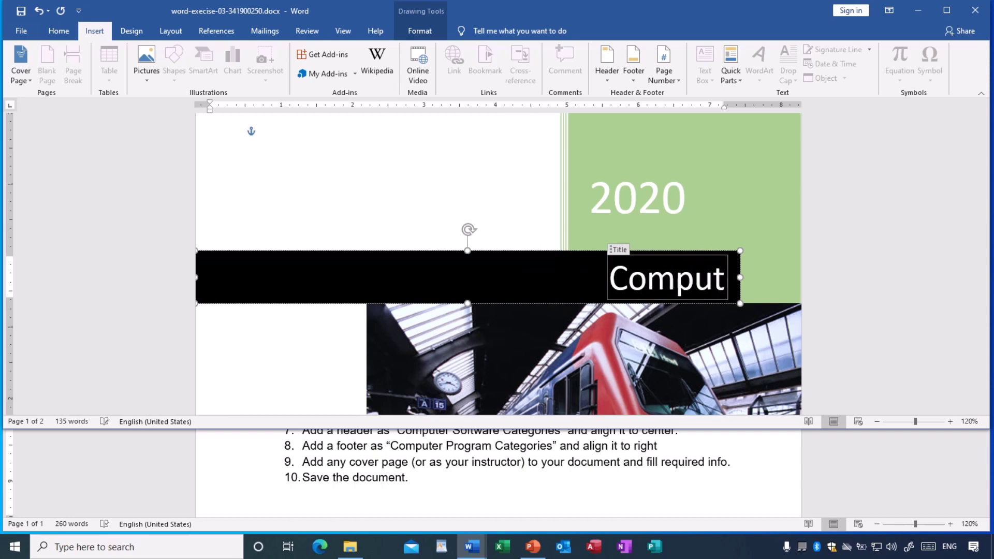
{"action": "type", "text": "er S"}
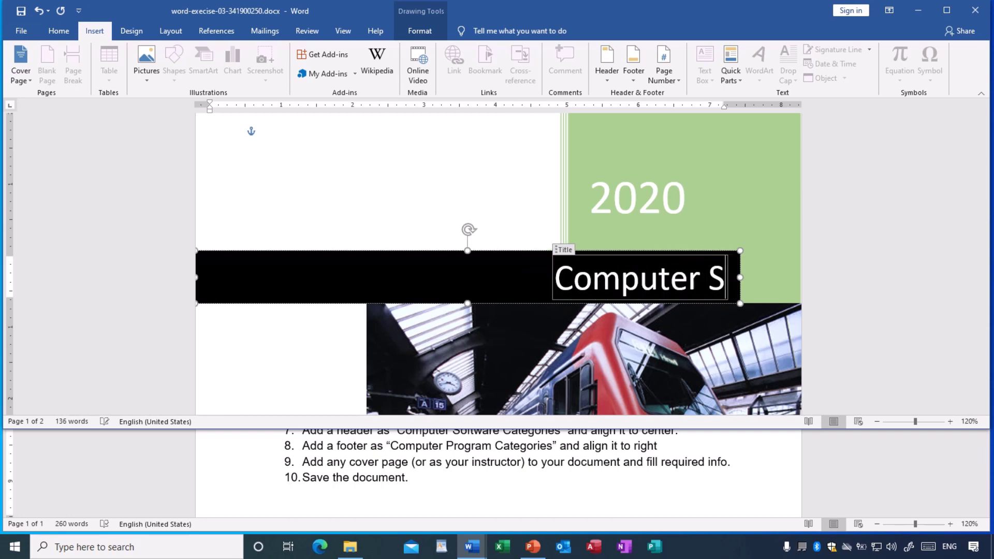
{"action": "type", "text": "oftware"}
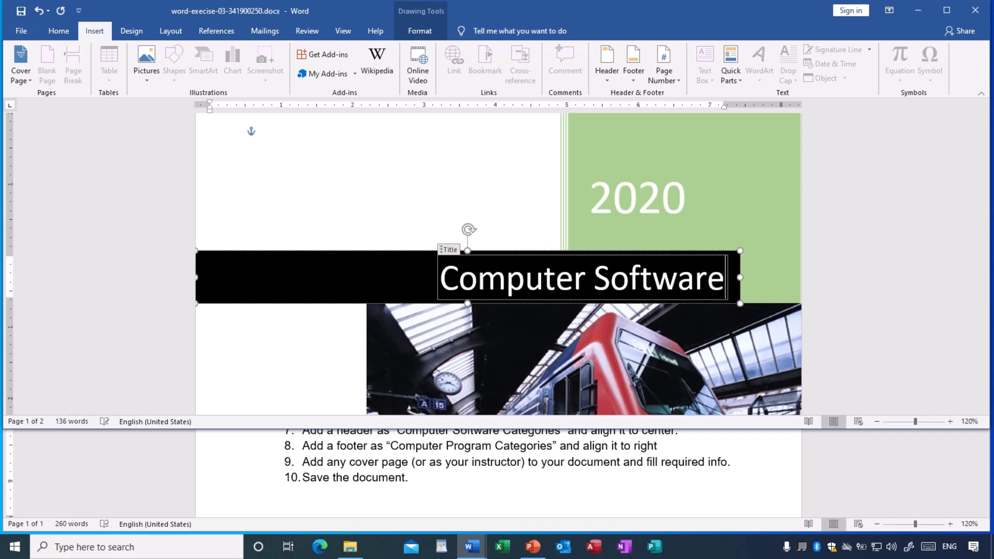
{"action": "scroll", "coordinate": [441, 314], "scroll_direction": "down", "scroll_amount": 5}
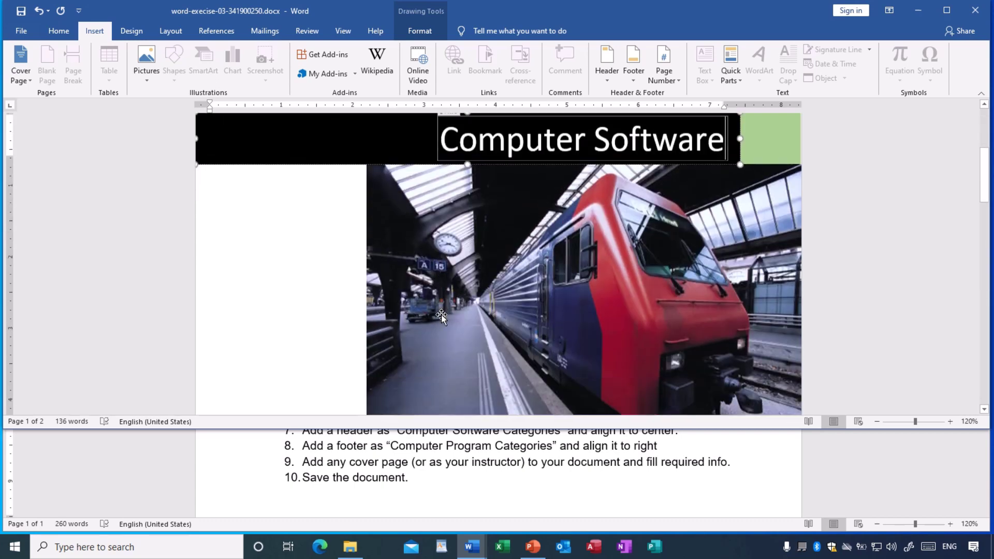
Step: Replace the author text MIT with the author's full name
{"action": "scroll", "coordinate": [441, 315], "scroll_direction": "down", "scroll_amount": 2}
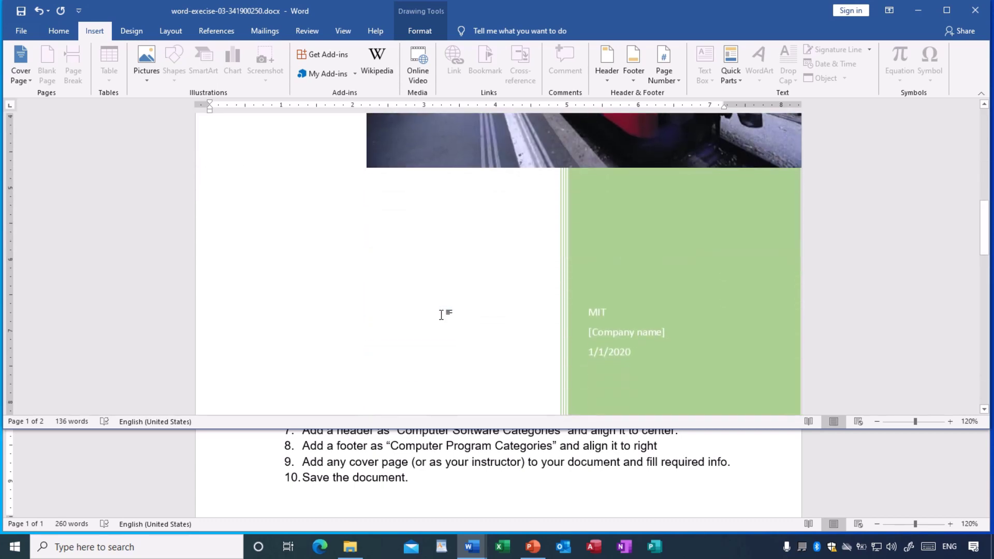
{"action": "left_click", "coordinate": [601, 314]}
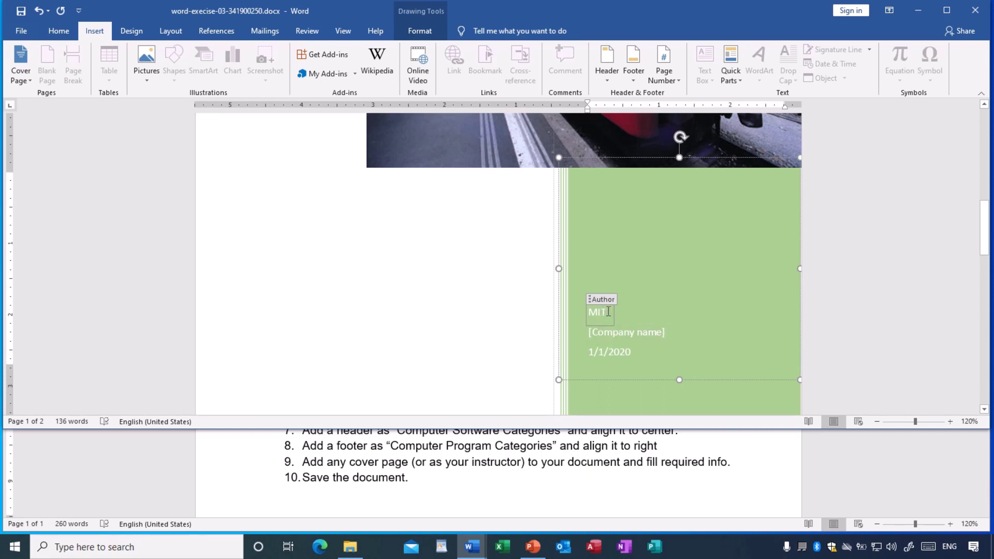
{"action": "left_click_drag", "start_coordinate": [606, 313], "coordinate": [592, 312]}
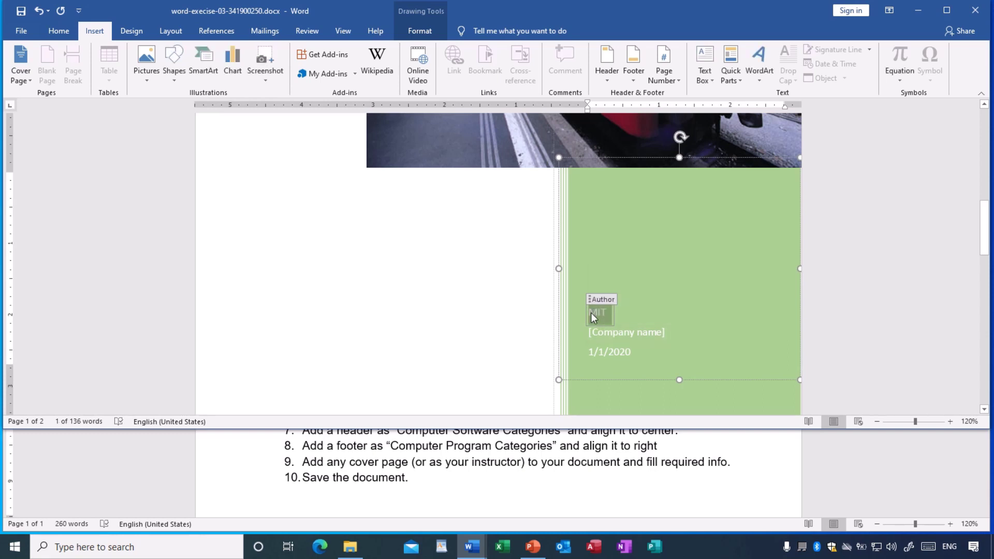
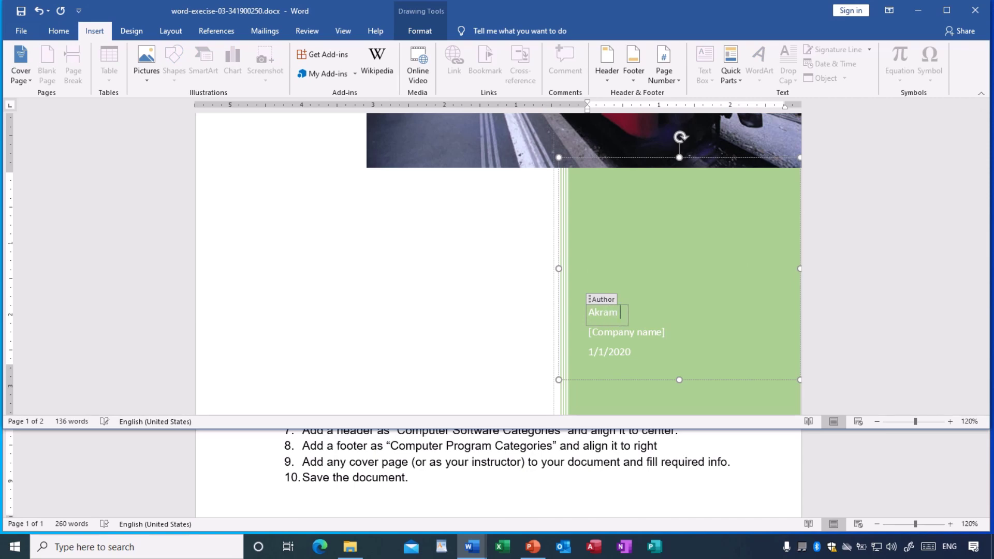
Step: Delete the [Company name] placeholder and the date field from the cover page
{"action": "left_click", "coordinate": [636, 340]}
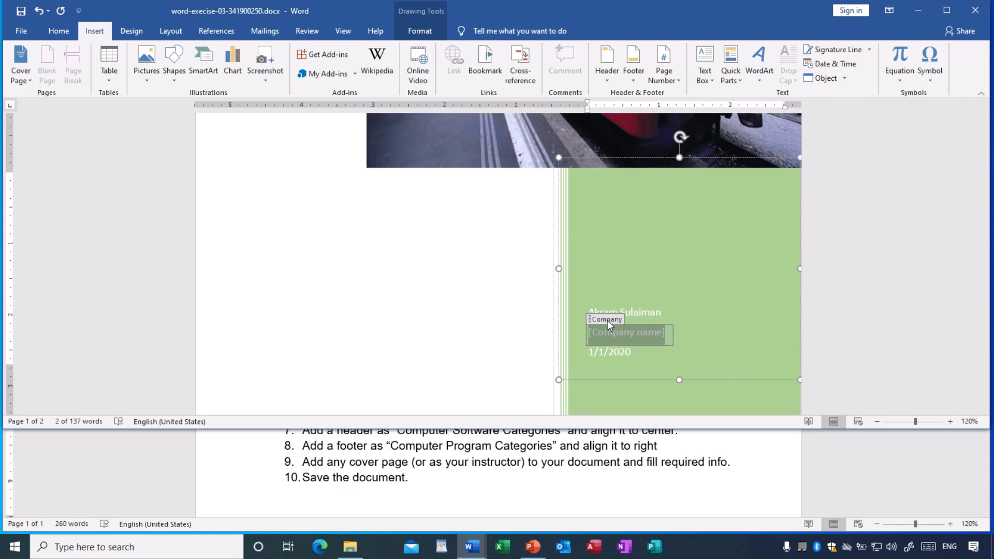
{"action": "key", "text": "BackSpace"}
{"action": "left_click", "coordinate": [601, 341]}
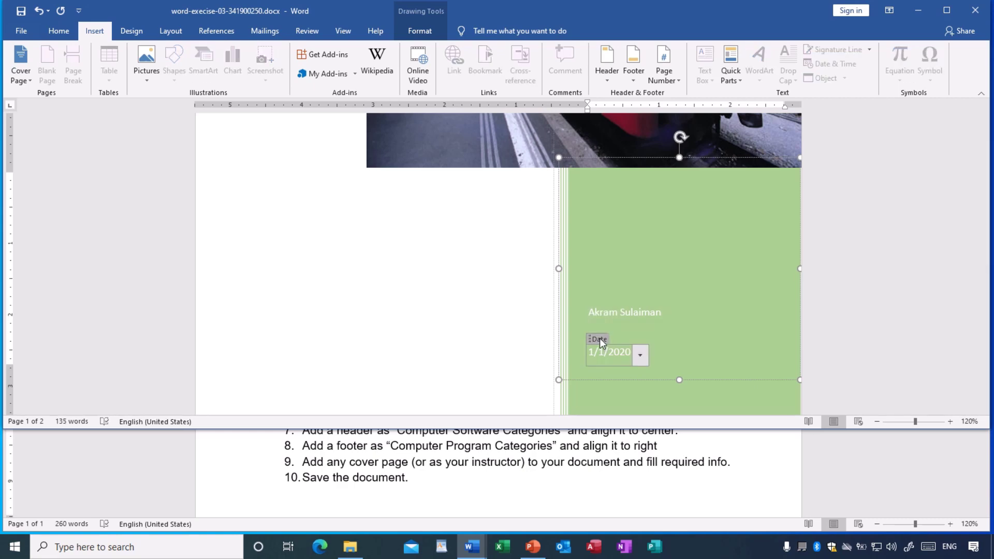
{"action": "key", "text": "BackSpace"}
{"action": "scroll", "coordinate": [417, 272], "scroll_direction": "up", "scroll_amount": 5}
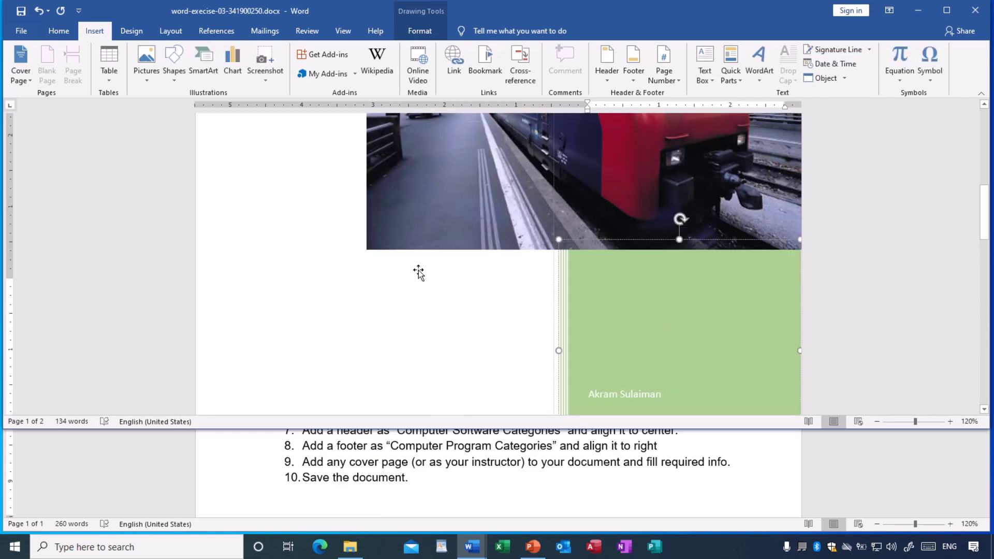
Step: Save the document with its completed cover page
{"action": "scroll", "coordinate": [419, 271], "scroll_direction": "up", "scroll_amount": 5}
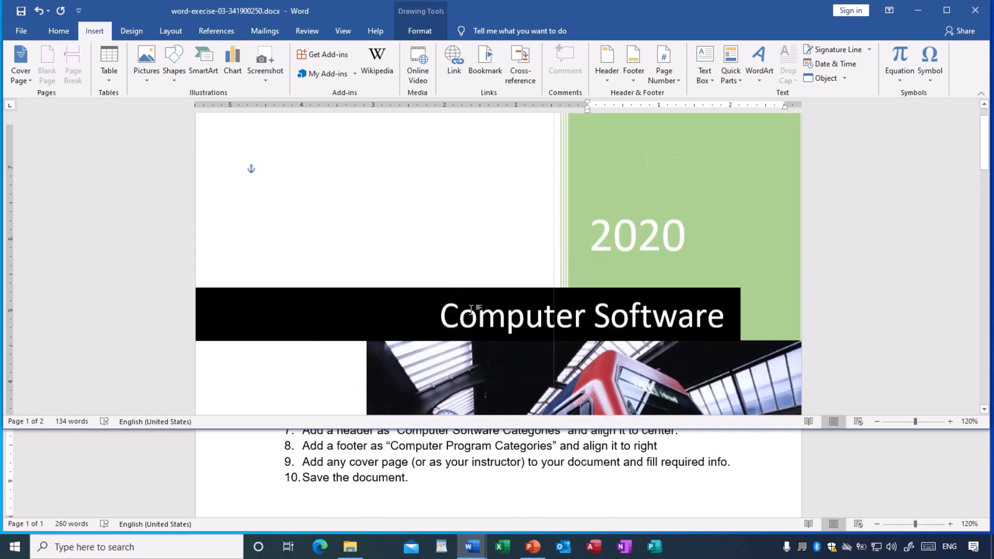
{"action": "scroll", "coordinate": [430, 268], "scroll_direction": "down", "scroll_amount": 3}
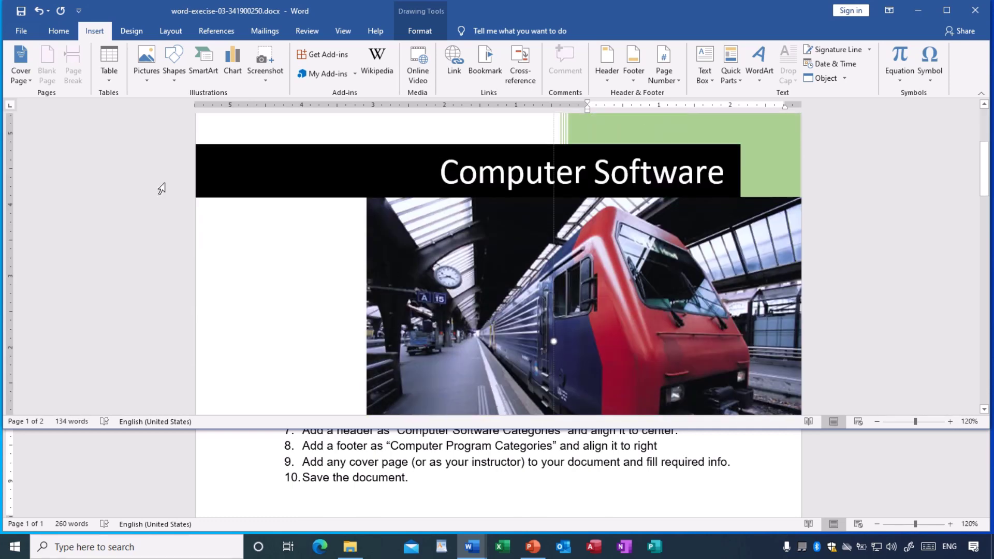
{"action": "left_click", "coordinate": [21, 11]}
Step: Deselect the train picture, review the cover page and page 2, and save again
{"action": "scroll", "coordinate": [526, 320], "scroll_direction": "down", "scroll_amount": 3}
{"action": "scroll", "coordinate": [527, 319], "scroll_direction": "up", "scroll_amount": 5}
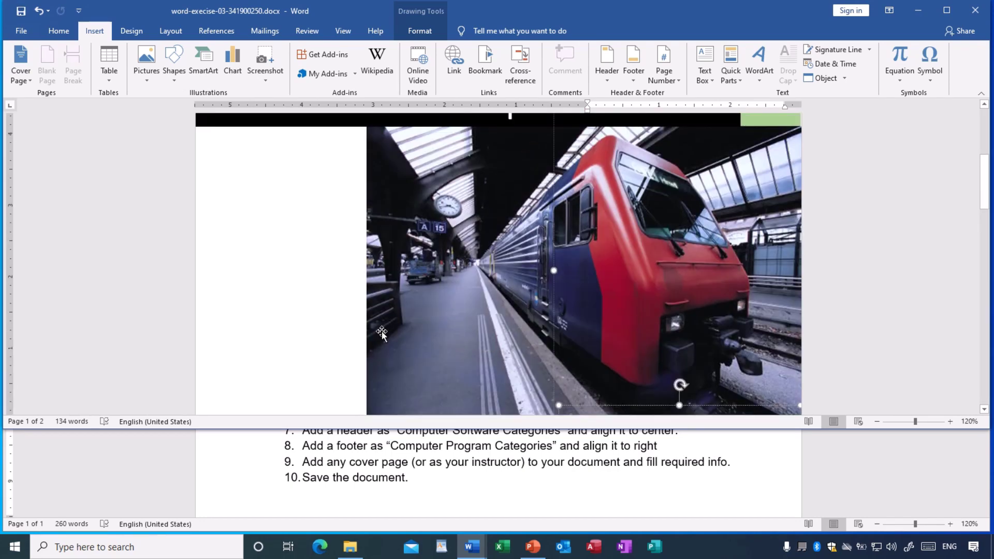
{"action": "left_click", "coordinate": [333, 289]}
{"action": "scroll", "coordinate": [445, 243], "scroll_direction": "down", "scroll_amount": 10}
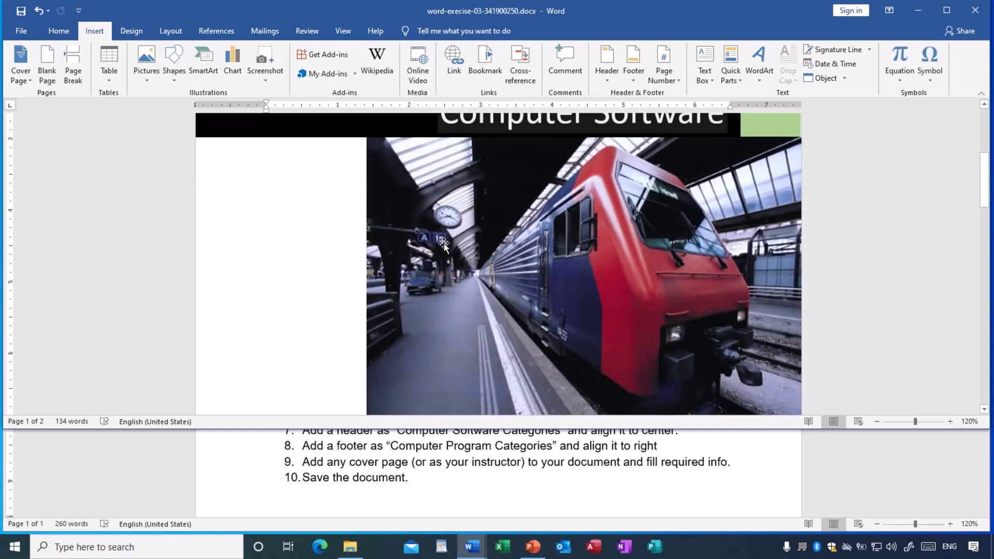
{"action": "scroll", "coordinate": [448, 244], "scroll_direction": "down", "scroll_amount": 6}
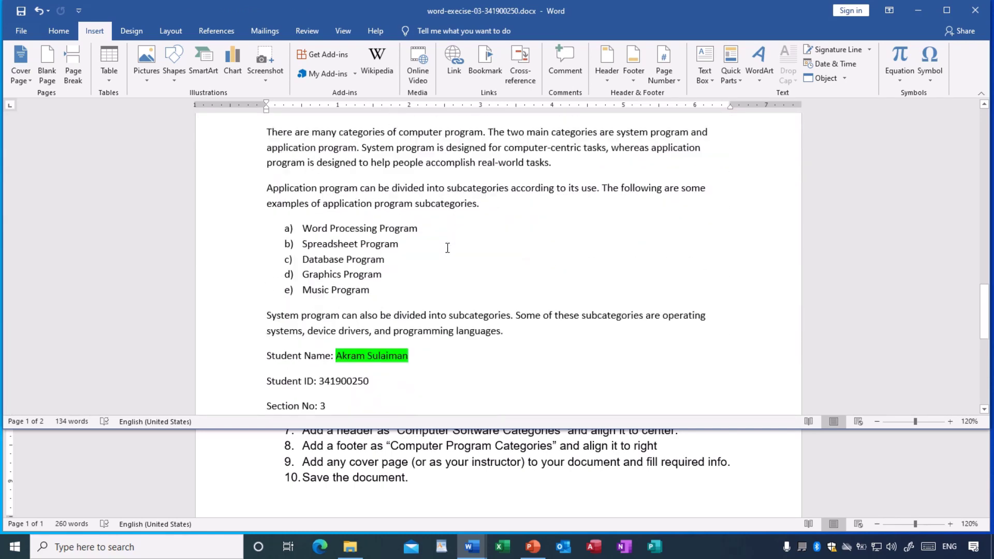
{"action": "scroll", "coordinate": [450, 262], "scroll_direction": "up", "scroll_amount": 2}
{"action": "scroll", "coordinate": [448, 254], "scroll_direction": "up", "scroll_amount": 1}
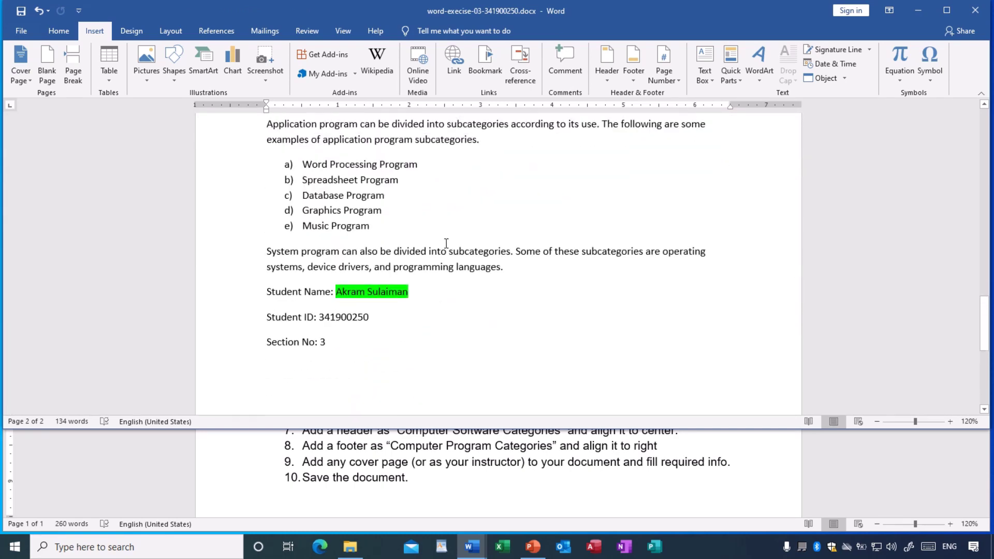
{"action": "scroll", "coordinate": [483, 284], "scroll_direction": "down", "scroll_amount": 10}
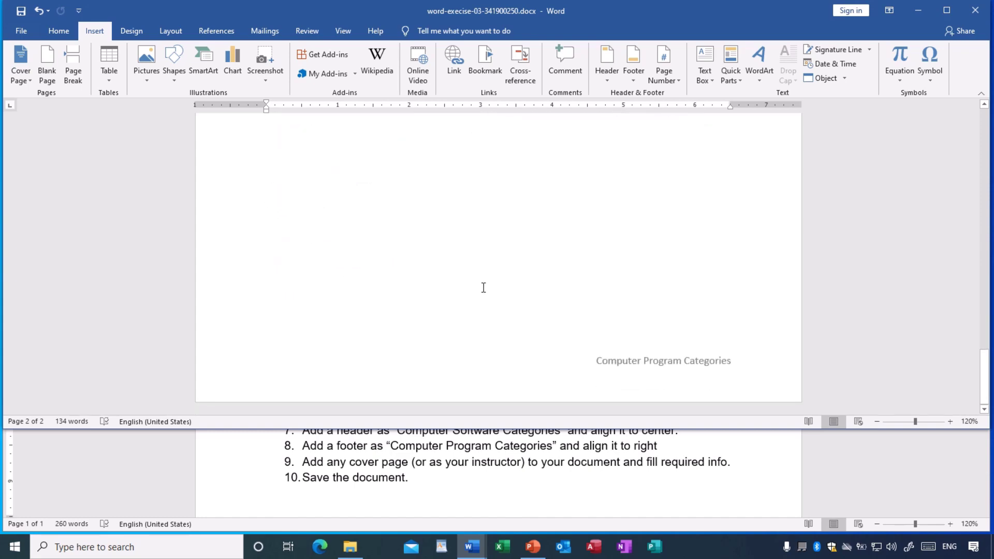
{"action": "scroll", "coordinate": [484, 284], "scroll_direction": "up", "scroll_amount": 5}
{"action": "scroll", "coordinate": [483, 287], "scroll_direction": "up", "scroll_amount": 8}
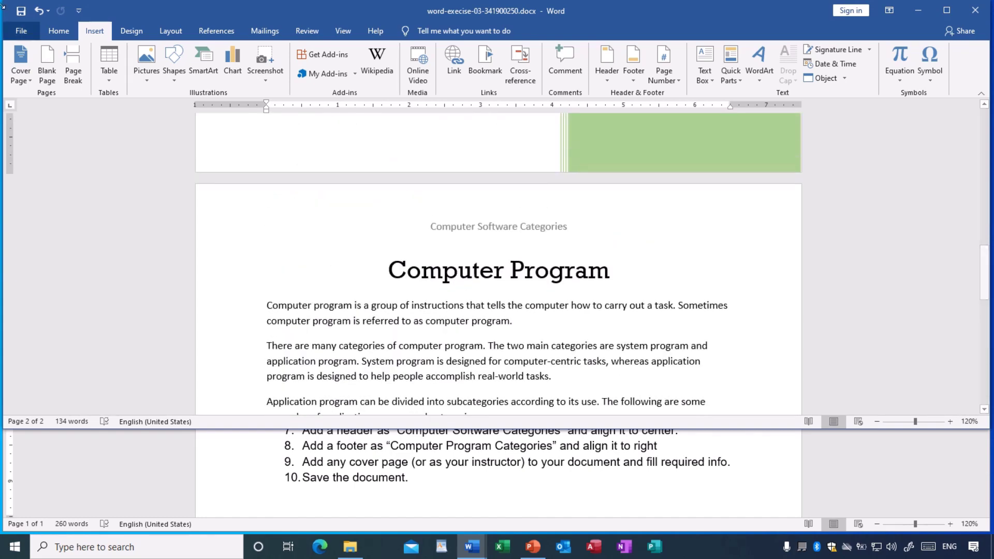
{"action": "left_click", "coordinate": [19, 12]}
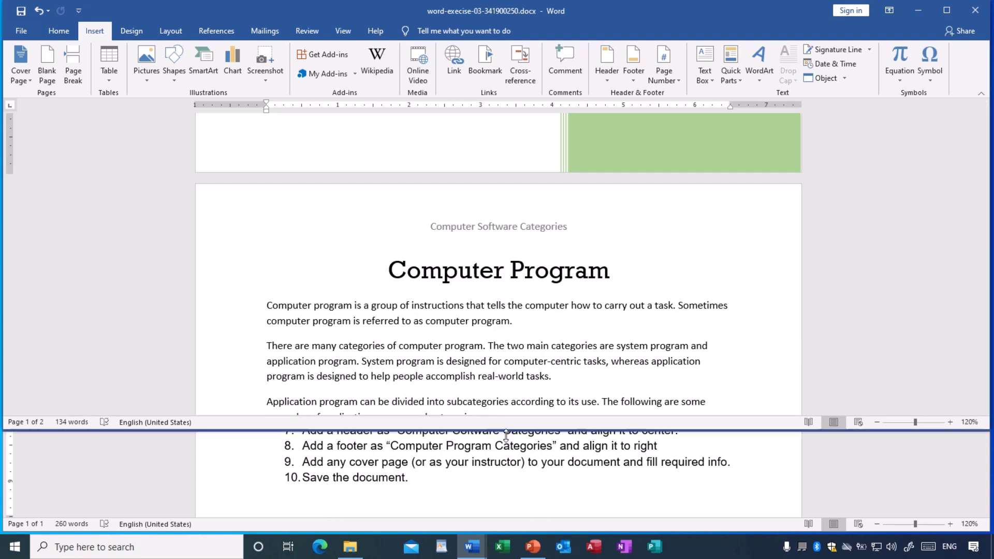
Step: Make the Word window taller and scroll through both pages to review them
{"action": "left_click_drag", "start_coordinate": [506, 428], "coordinate": [508, 506]}
{"action": "scroll", "coordinate": [471, 342], "scroll_direction": "up", "scroll_amount": 6}
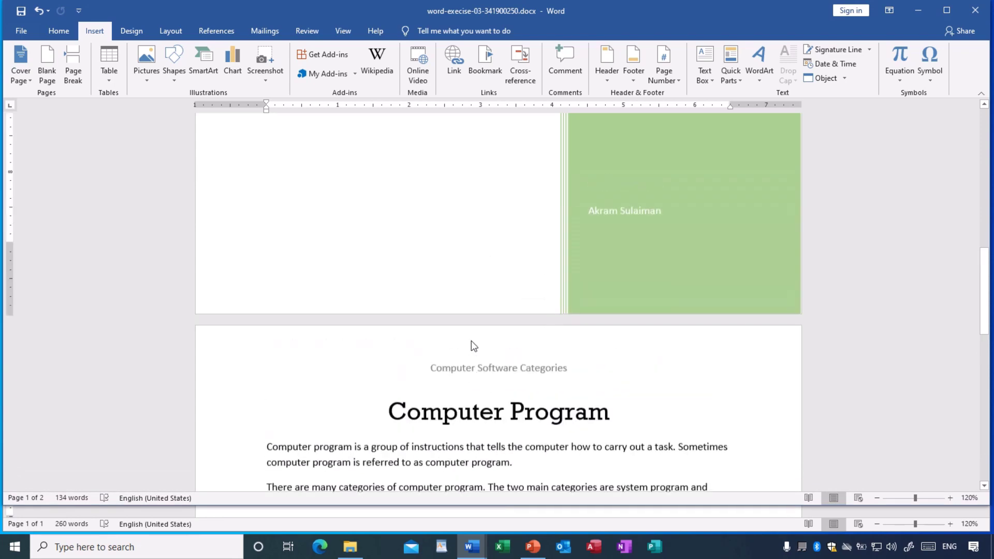
{"action": "scroll", "coordinate": [471, 343], "scroll_direction": "up", "scroll_amount": 8}
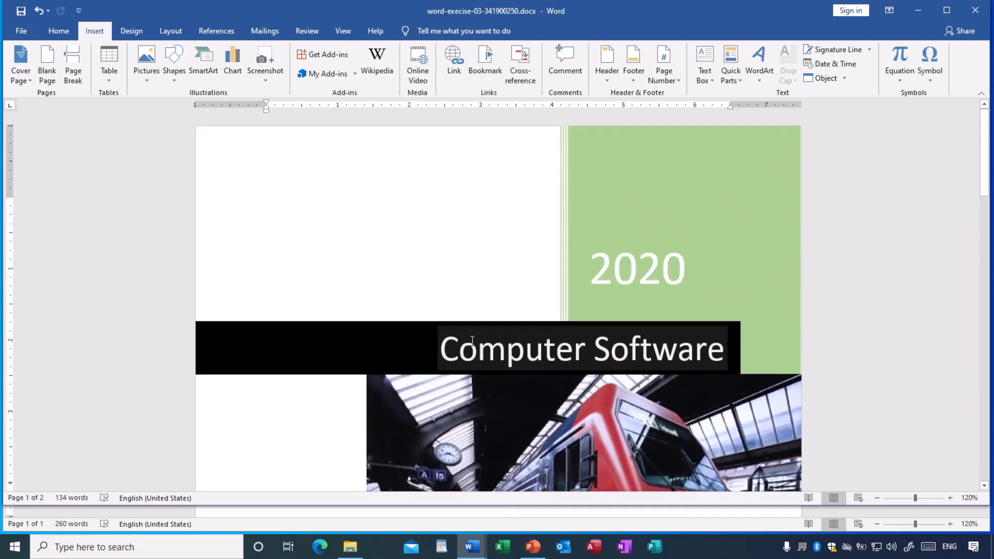
{"action": "scroll", "coordinate": [472, 341], "scroll_direction": "down", "scroll_amount": 12}
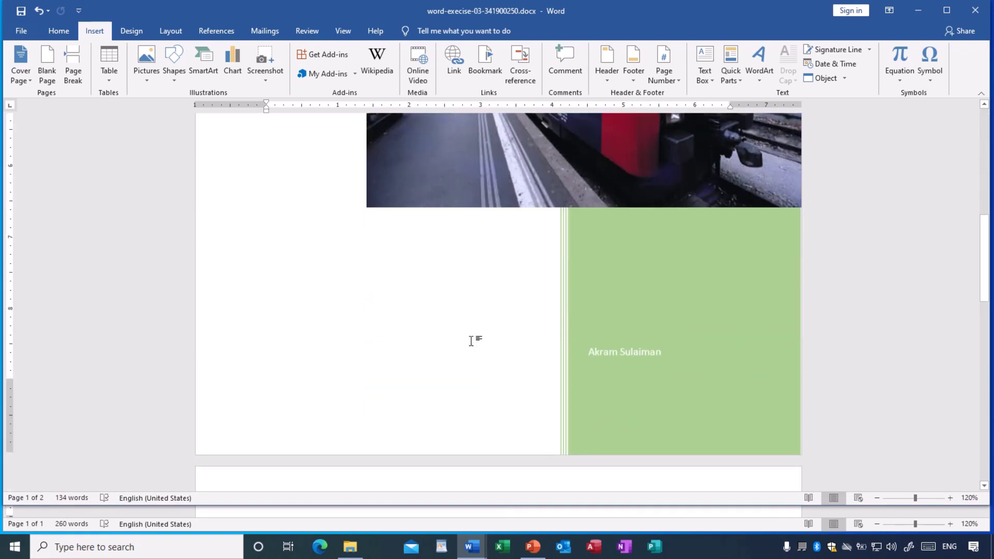
{"action": "scroll", "coordinate": [474, 346], "scroll_direction": "down", "scroll_amount": 10}
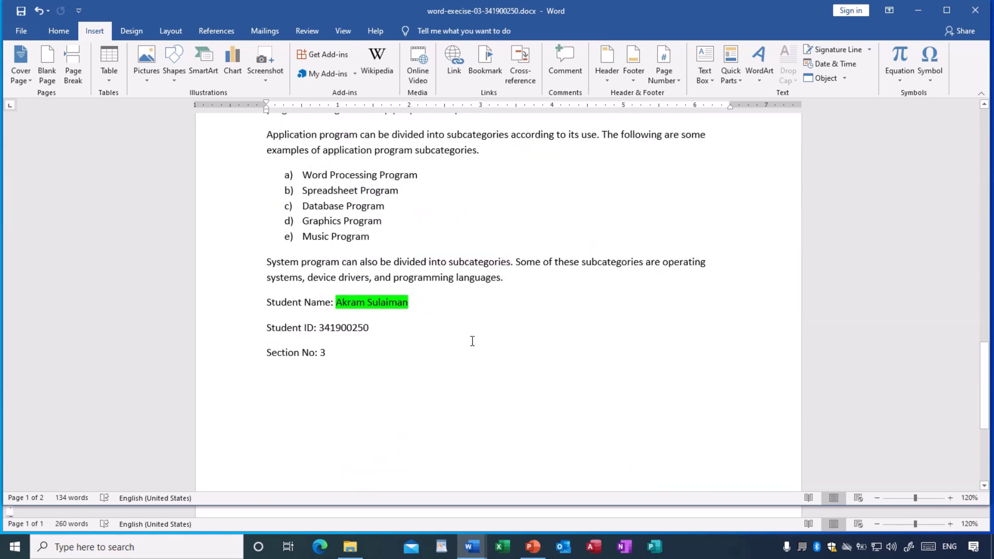
{"action": "scroll", "coordinate": [472, 341], "scroll_direction": "down", "scroll_amount": 3}
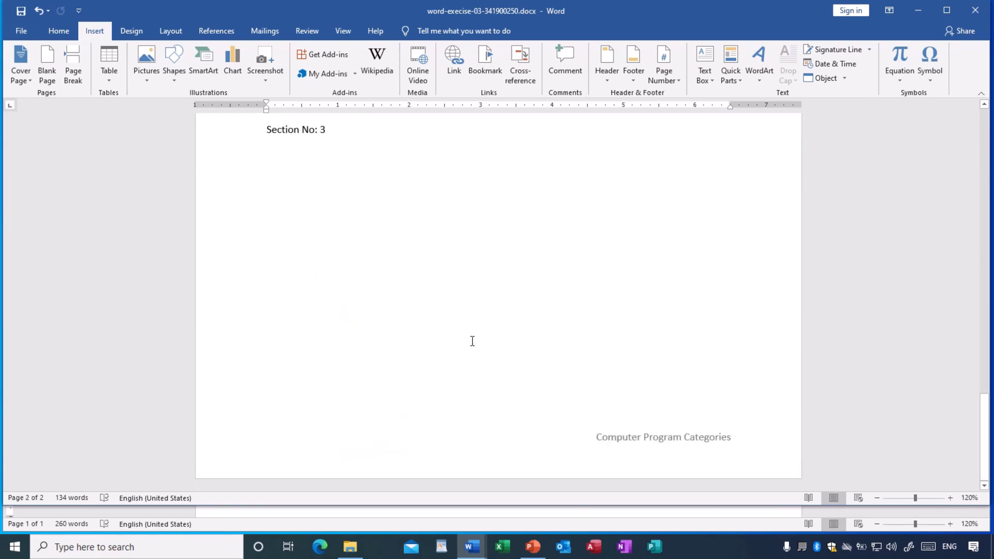
{"action": "scroll", "coordinate": [472, 341], "scroll_direction": "up", "scroll_amount": 4}
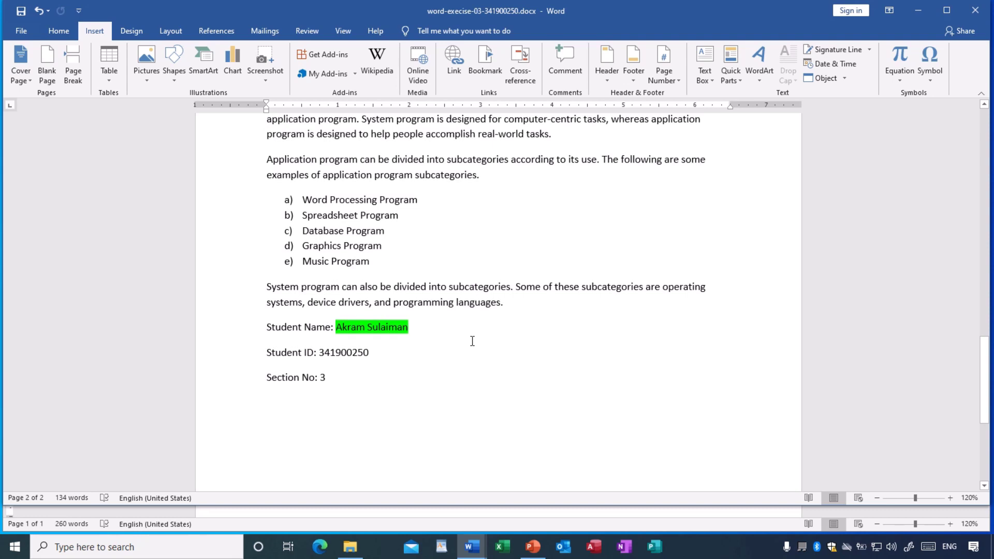